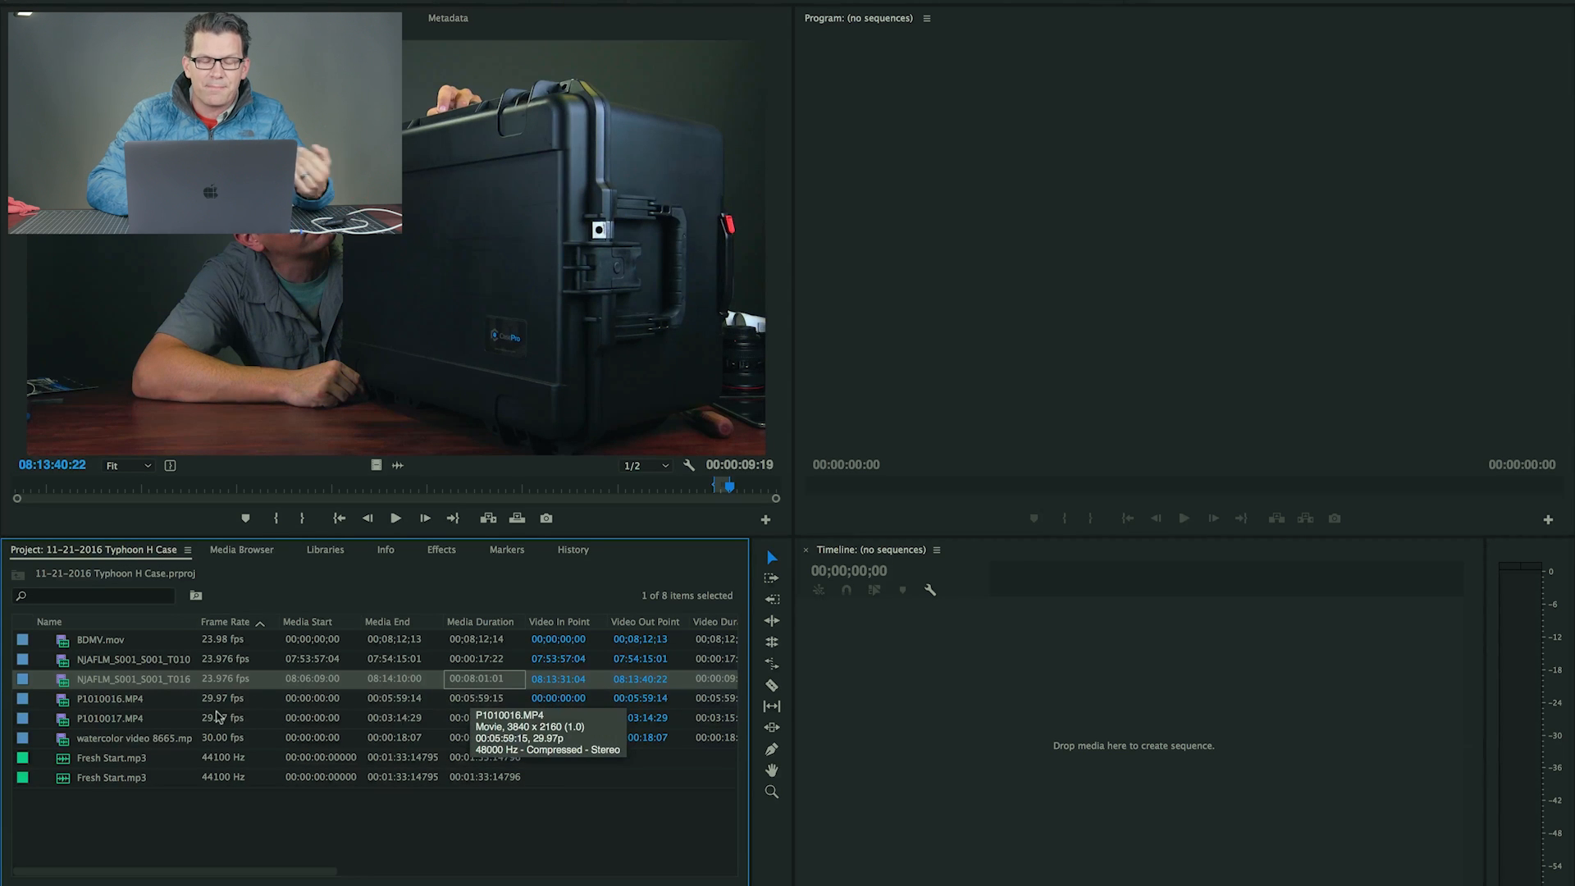
# Clear the in and out points of the NJAFLM_S001_S001_T016 clip and create a new sequence from the full clip.
pyautogui.moveTo(60, 687); pyautogui.dragTo(318, 389)
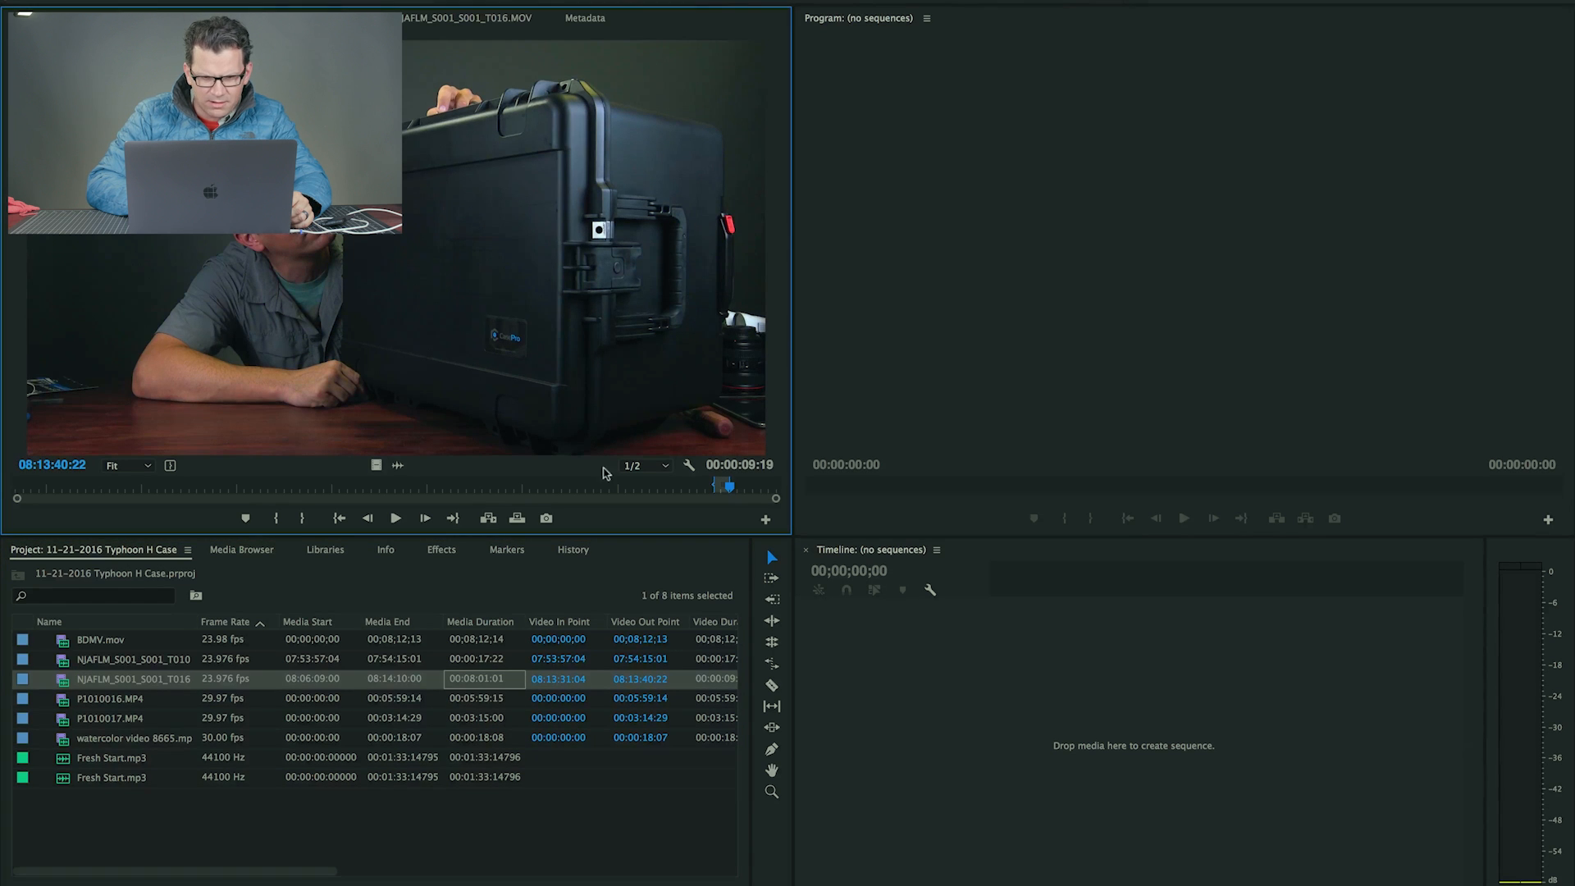
pyautogui.rightClick(726, 489)
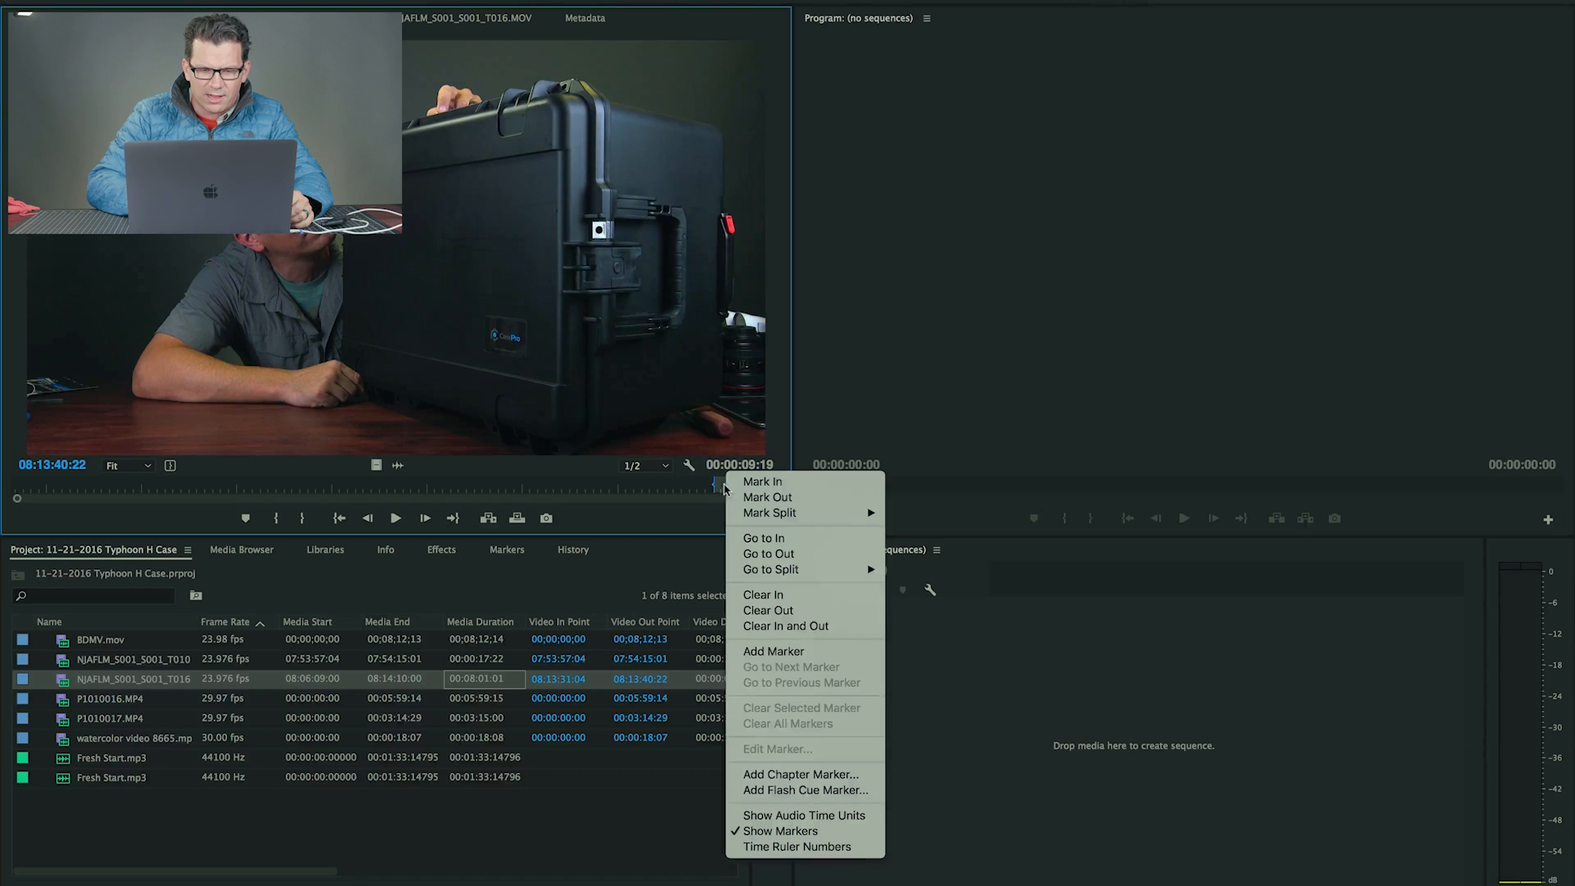
pyautogui.click(771, 633)
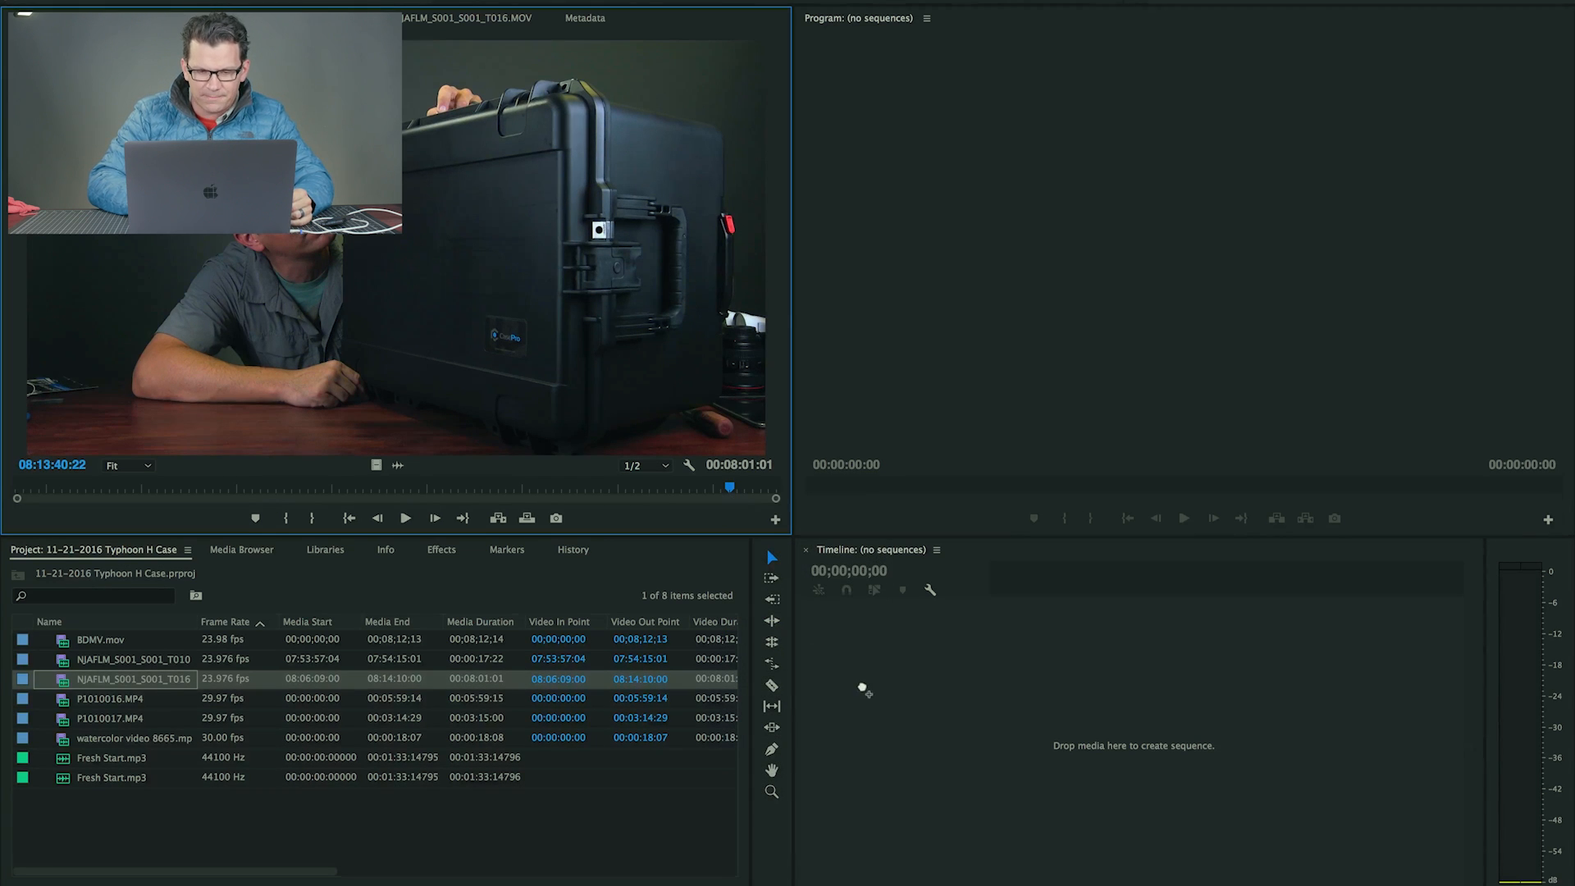
pyautogui.moveTo(866, 698); pyautogui.dragTo(864, 694)
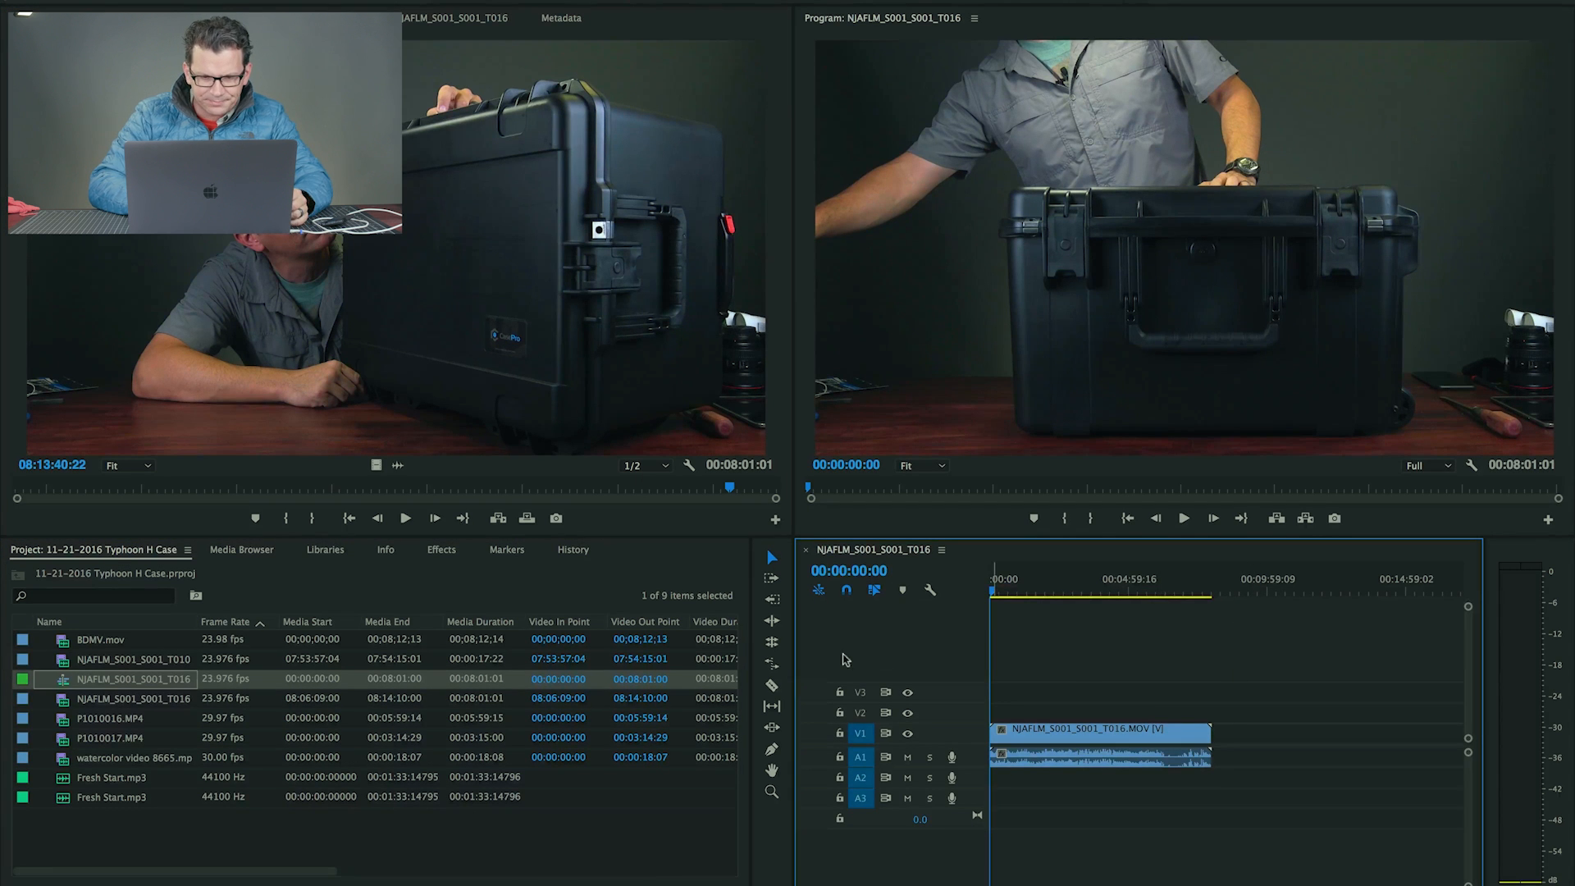
pyautogui.click(1067, 592)
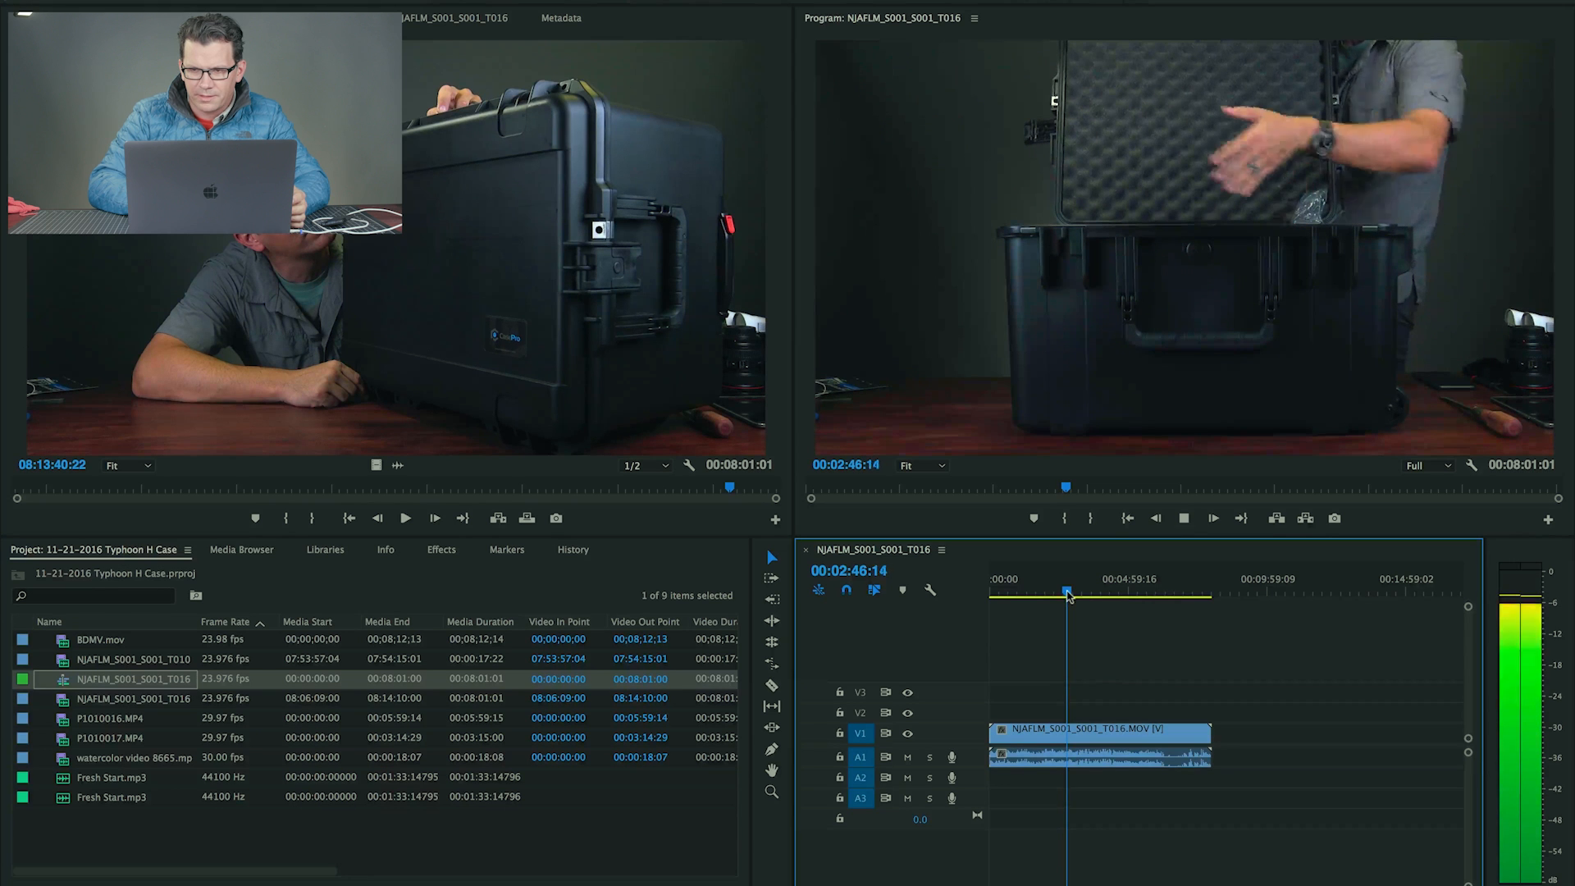
pyautogui.press('space')
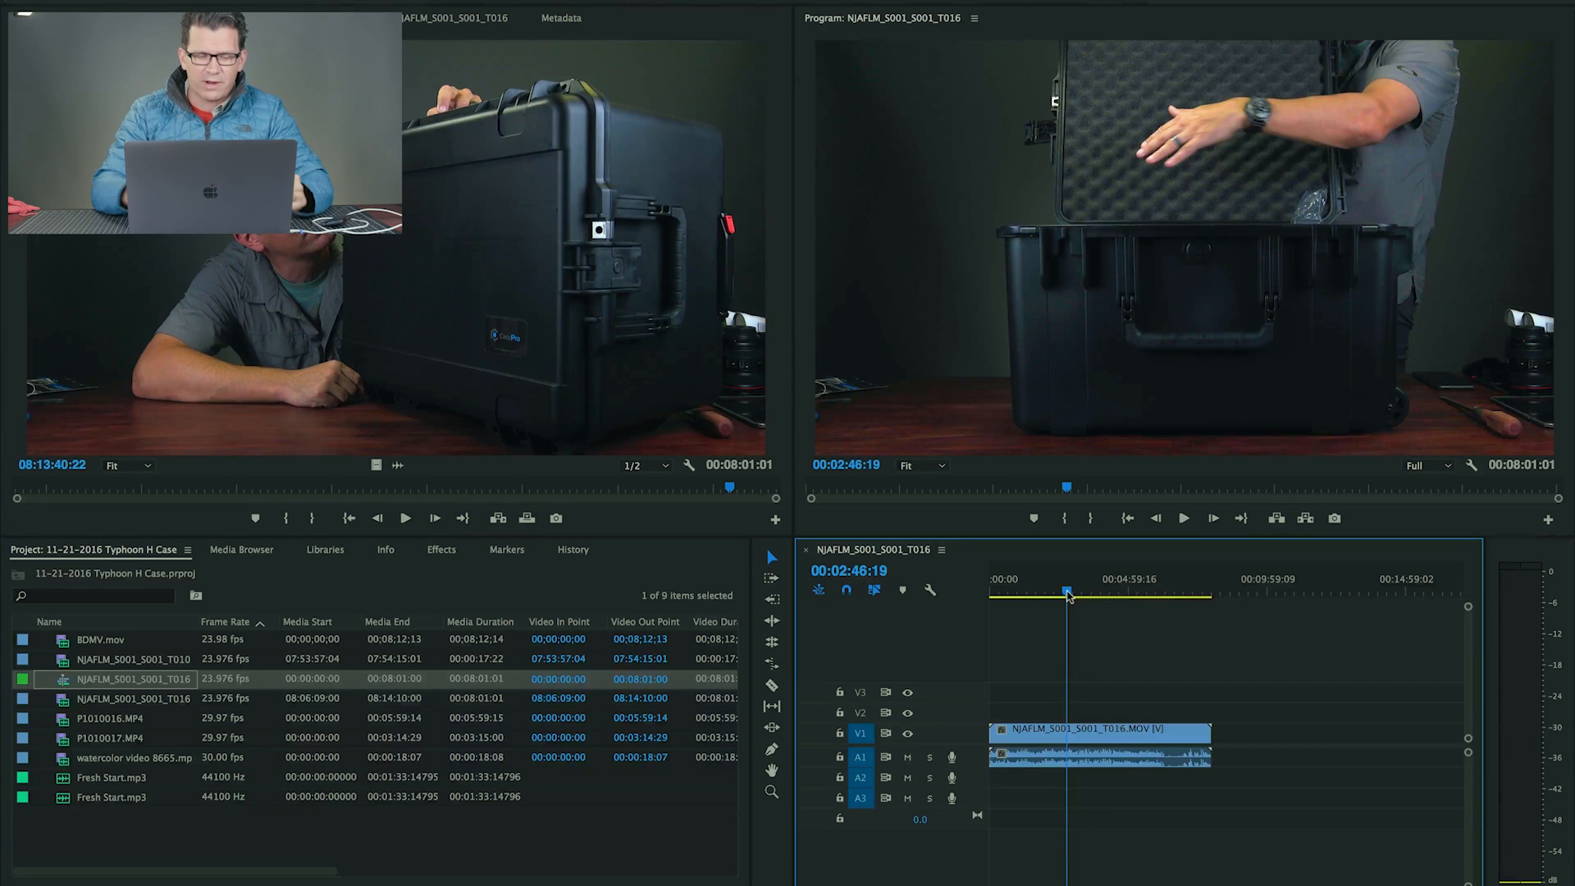
# Add BDMV.mov above the first clip on V2, with its audio on A3, and enlarge the video tracks.
pyautogui.doubleClick(65, 644)
pyautogui.moveTo(464, 306); pyautogui.dragTo(973, 874)
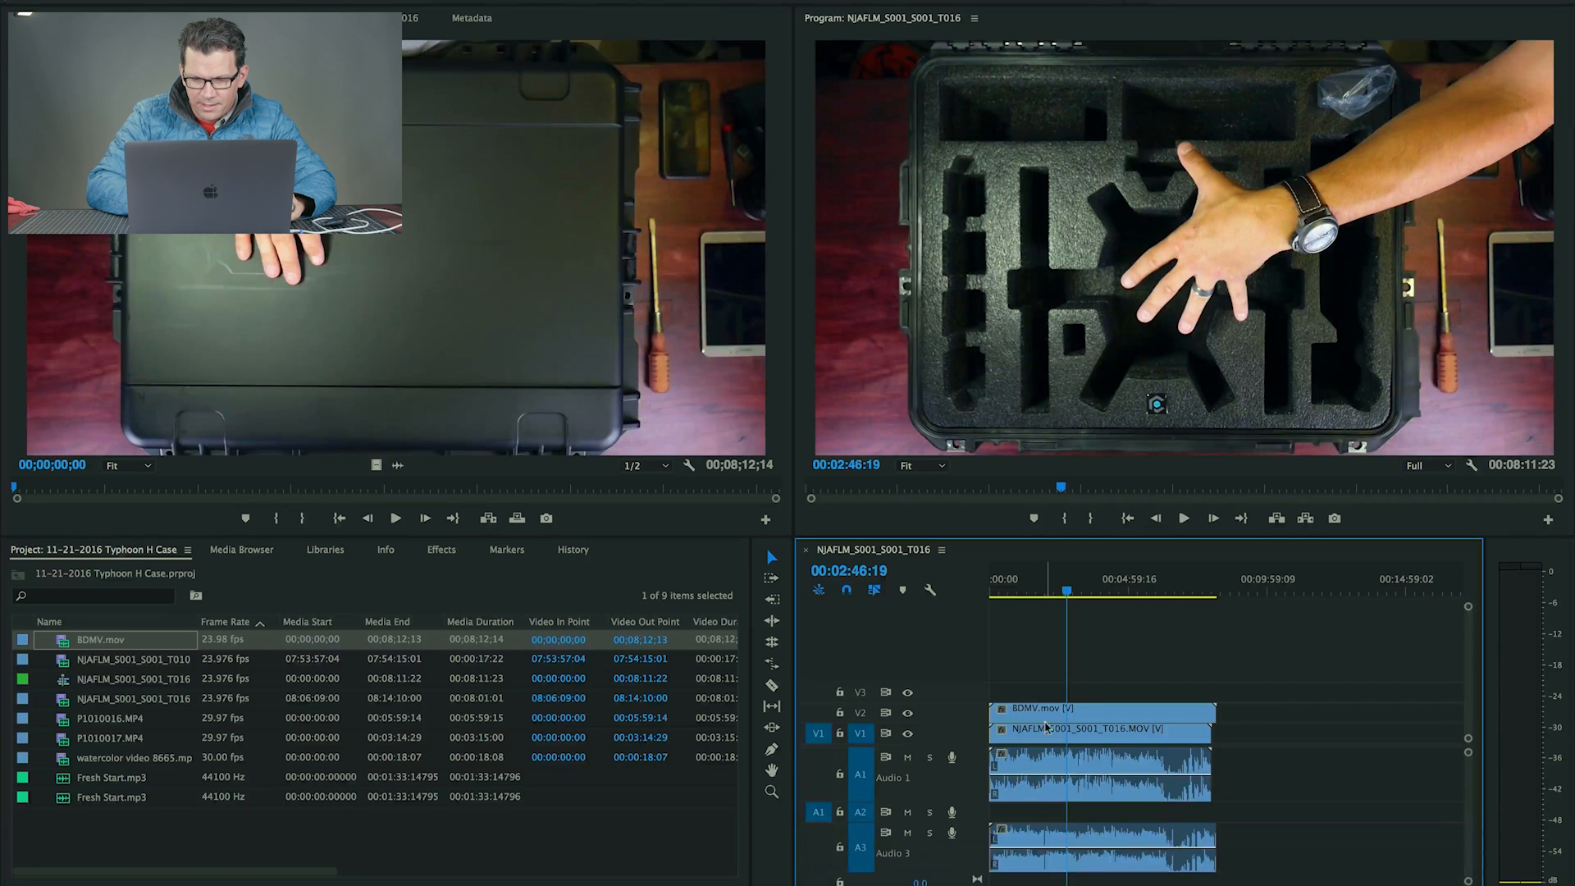
pyautogui.moveTo(973, 706); pyautogui.dragTo(973, 683)
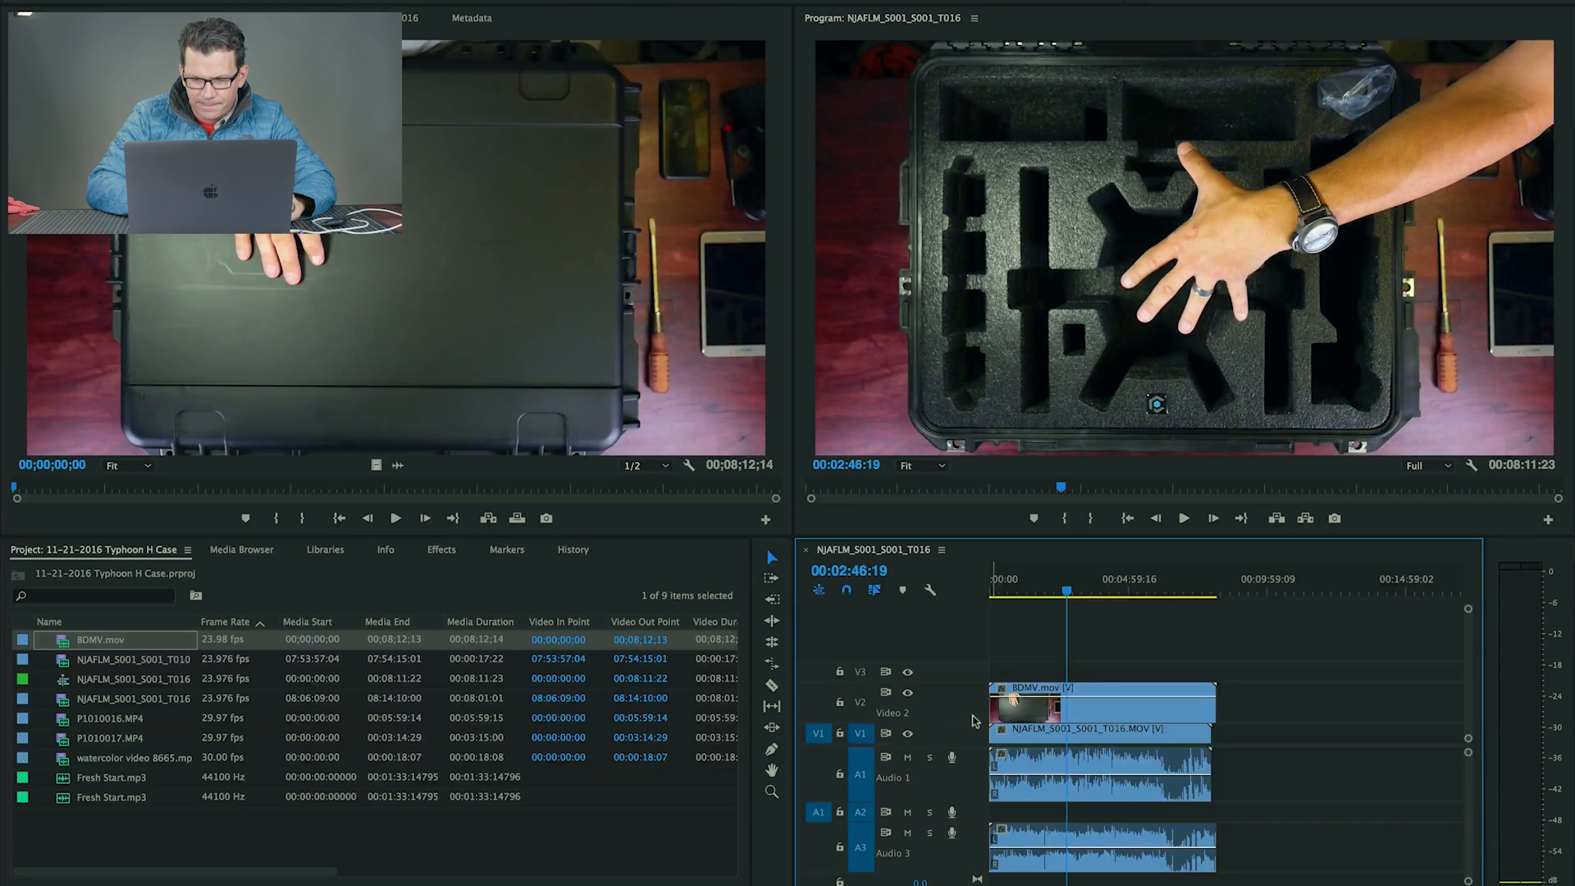
pyautogui.moveTo(972, 725); pyautogui.dragTo(973, 708)
pyautogui.press('=')
pyautogui.press('=')
pyautogui.press('=')
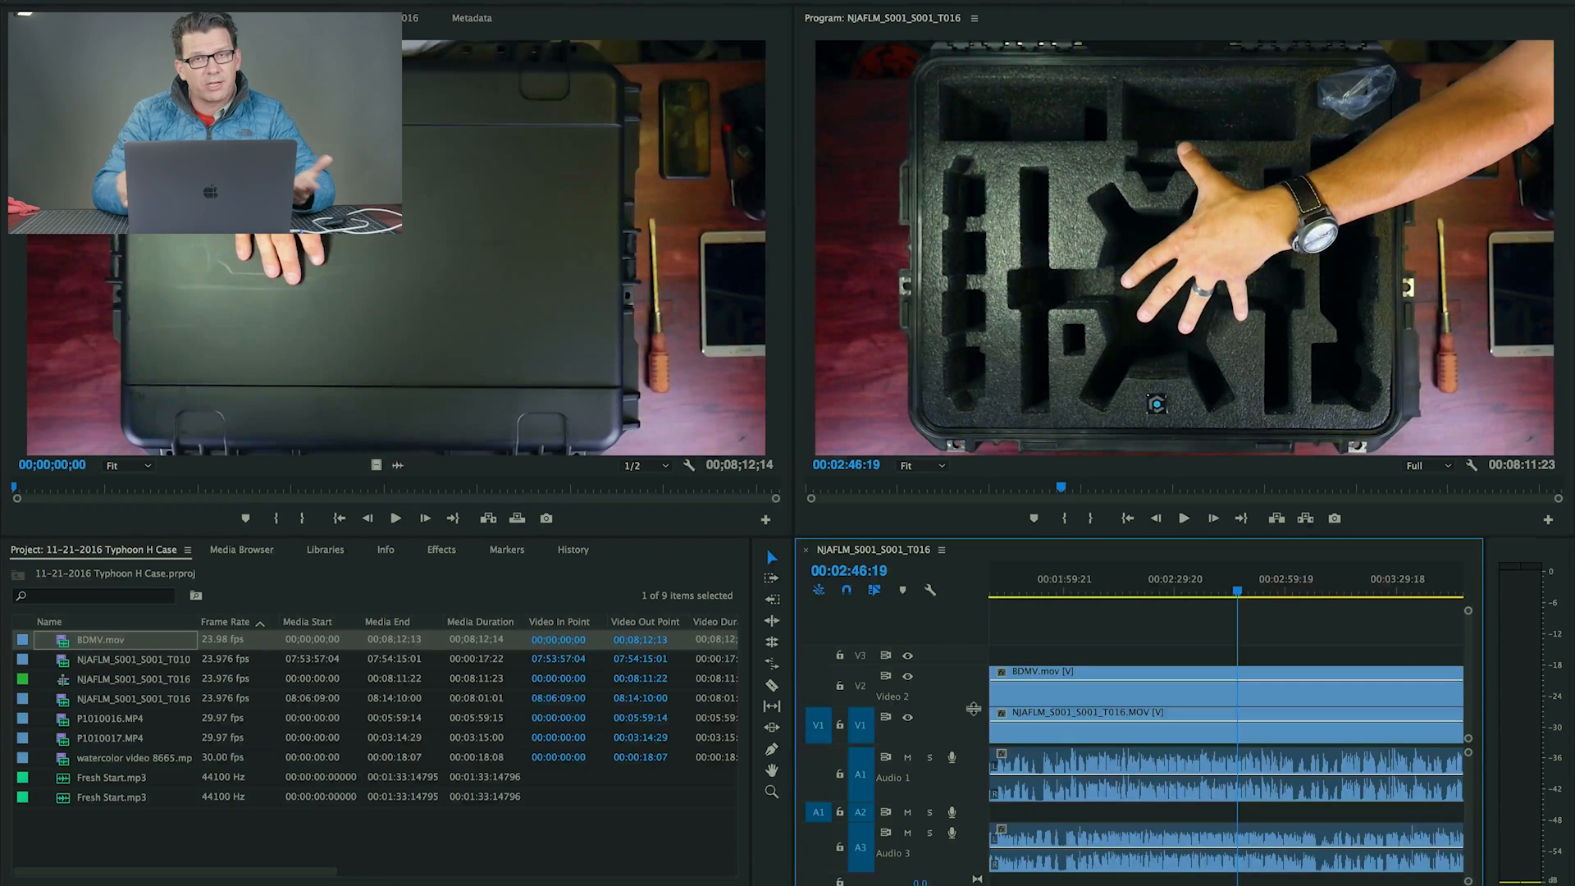
# Synchronize both camera clips in the timeline by audio, using track channel 1.
pyautogui.moveTo(1222, 663); pyautogui.dragTo(1217, 739)
pyautogui.rightClick(1218, 739)
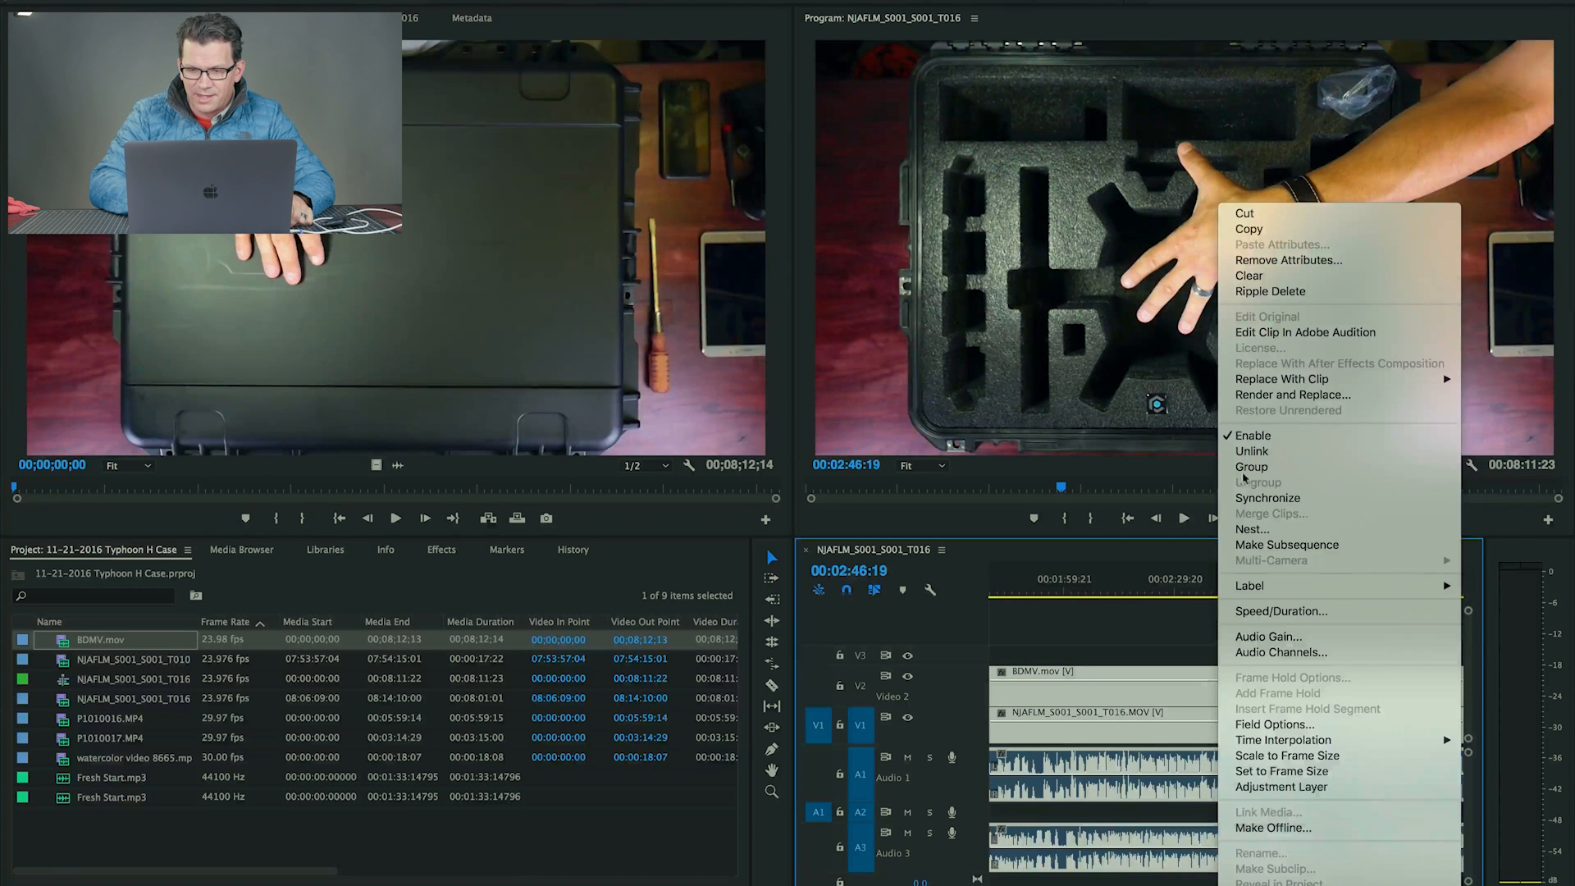
pyautogui.click(1248, 502)
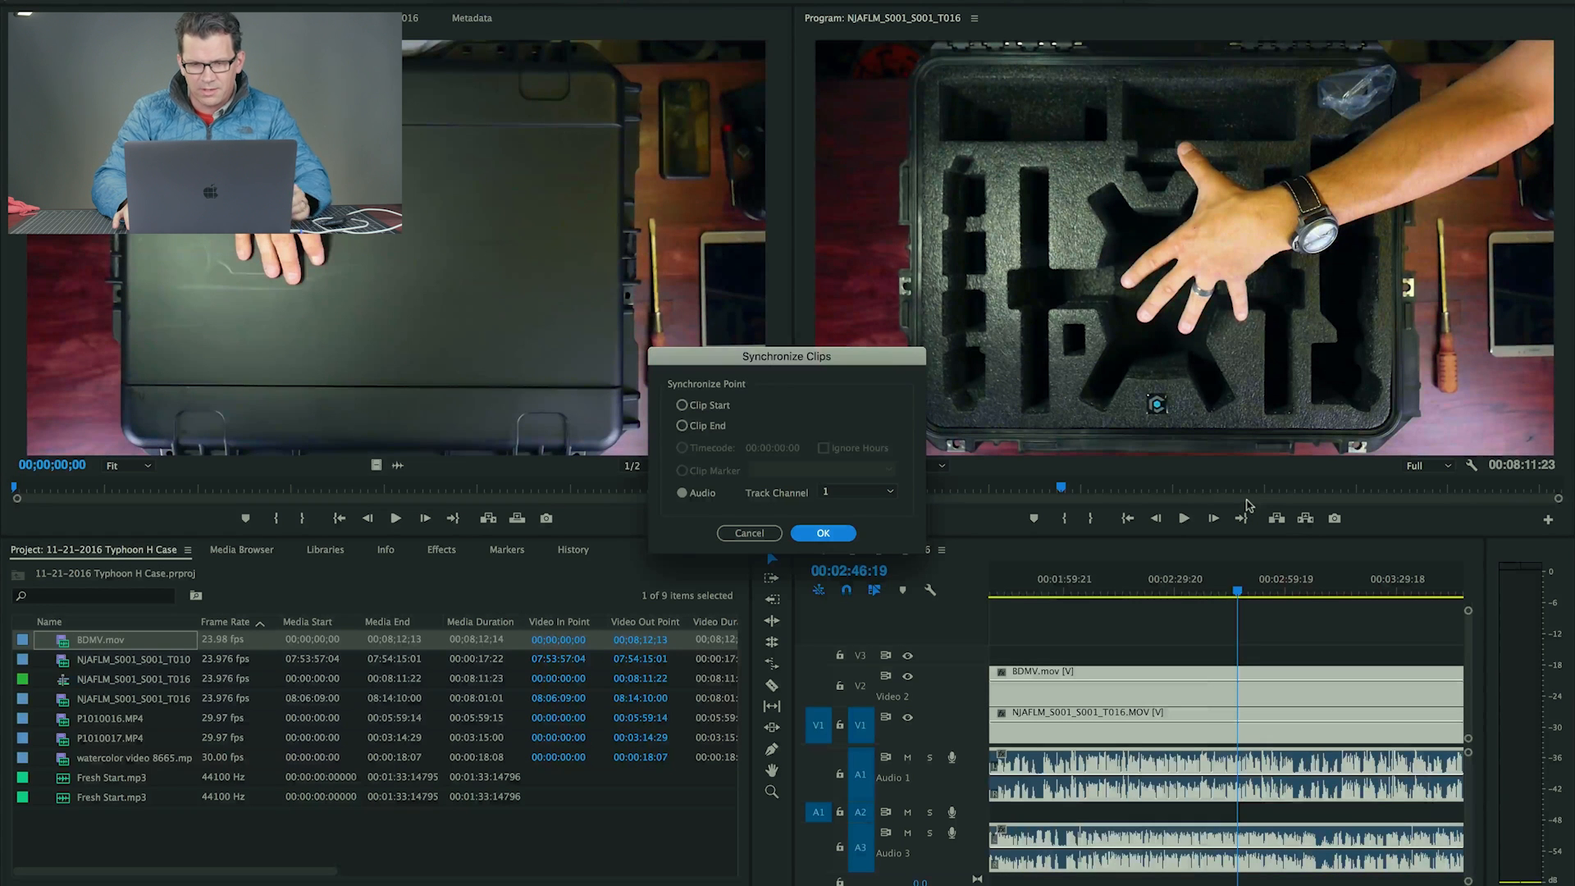
pyautogui.press('Return')
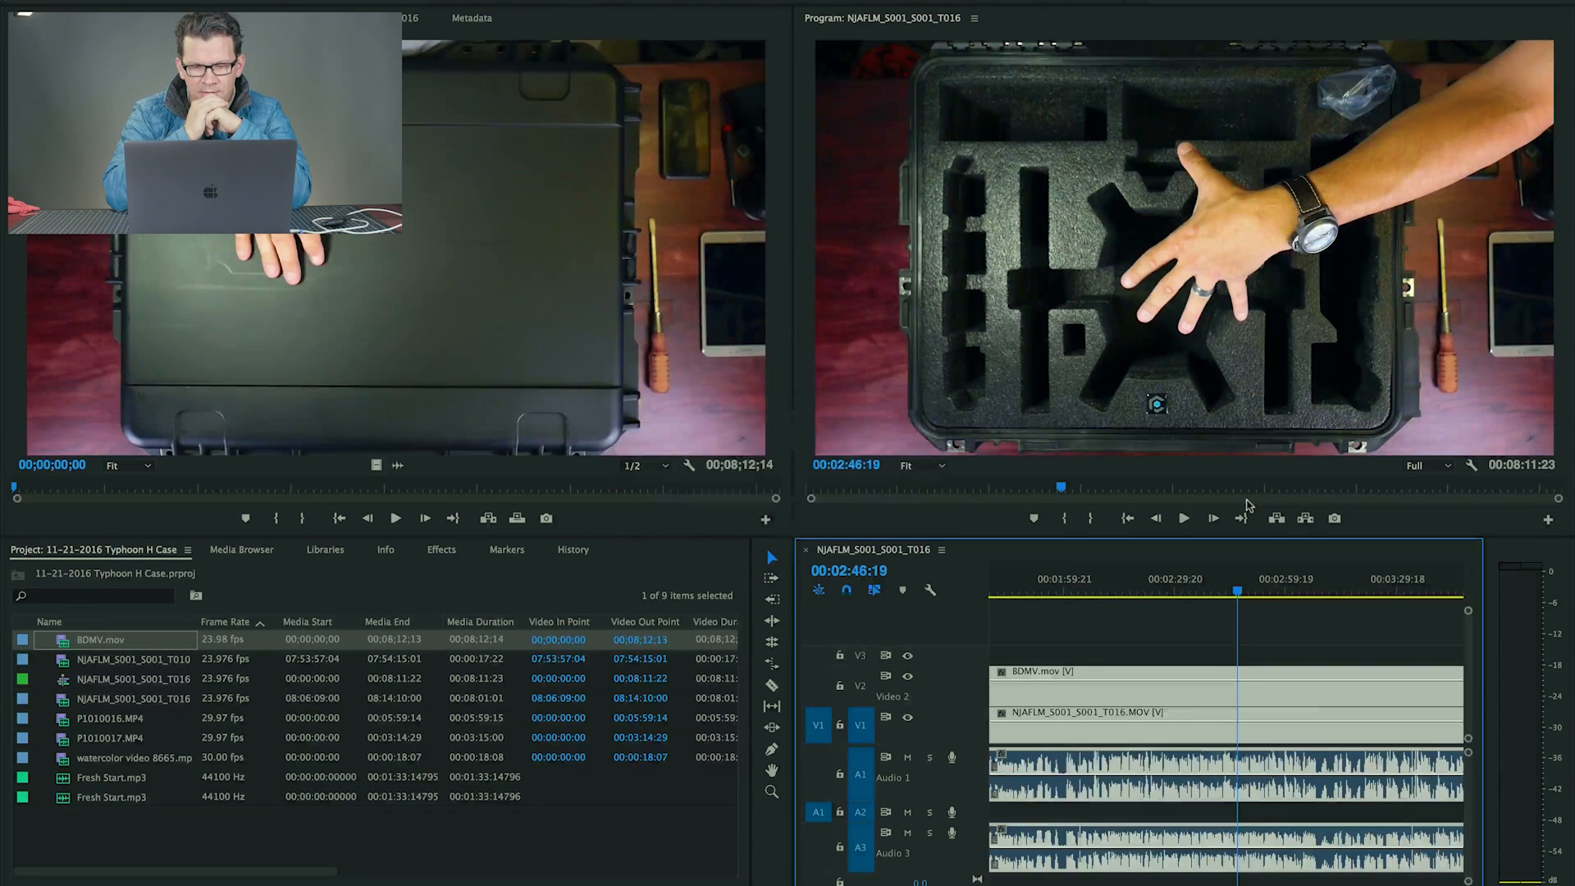
# Mute audio tracks A2 and A3 and play the synchronized clips before and after muting to compare the sound.
pyautogui.click(1110, 586)
pyautogui.press('space')
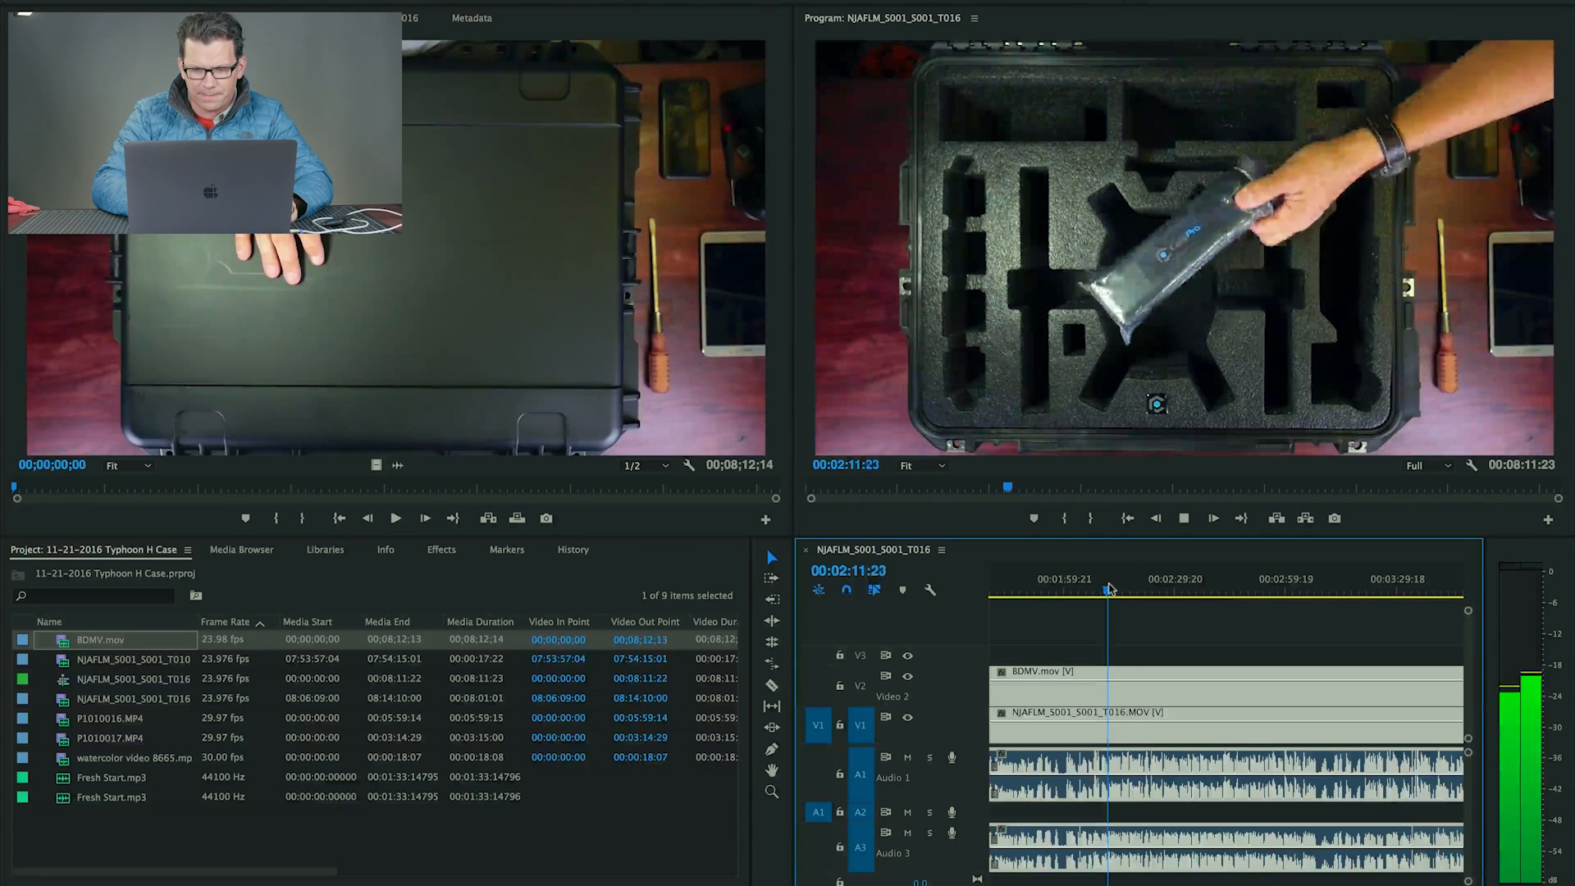
pyautogui.press('space')
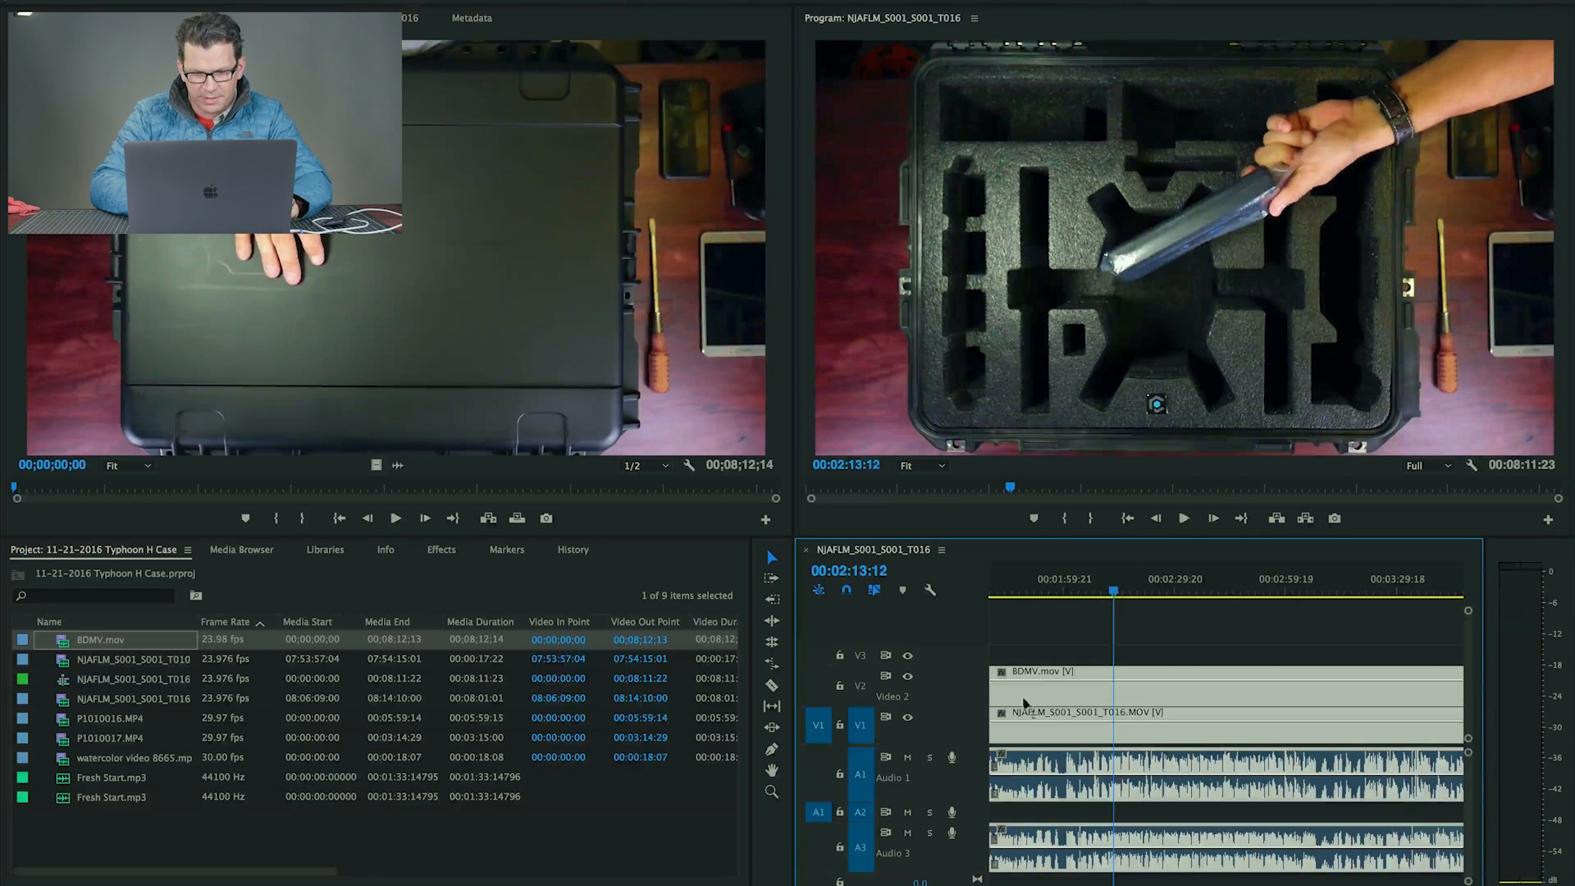
pyautogui.moveTo(907, 813); pyautogui.dragTo(908, 833)
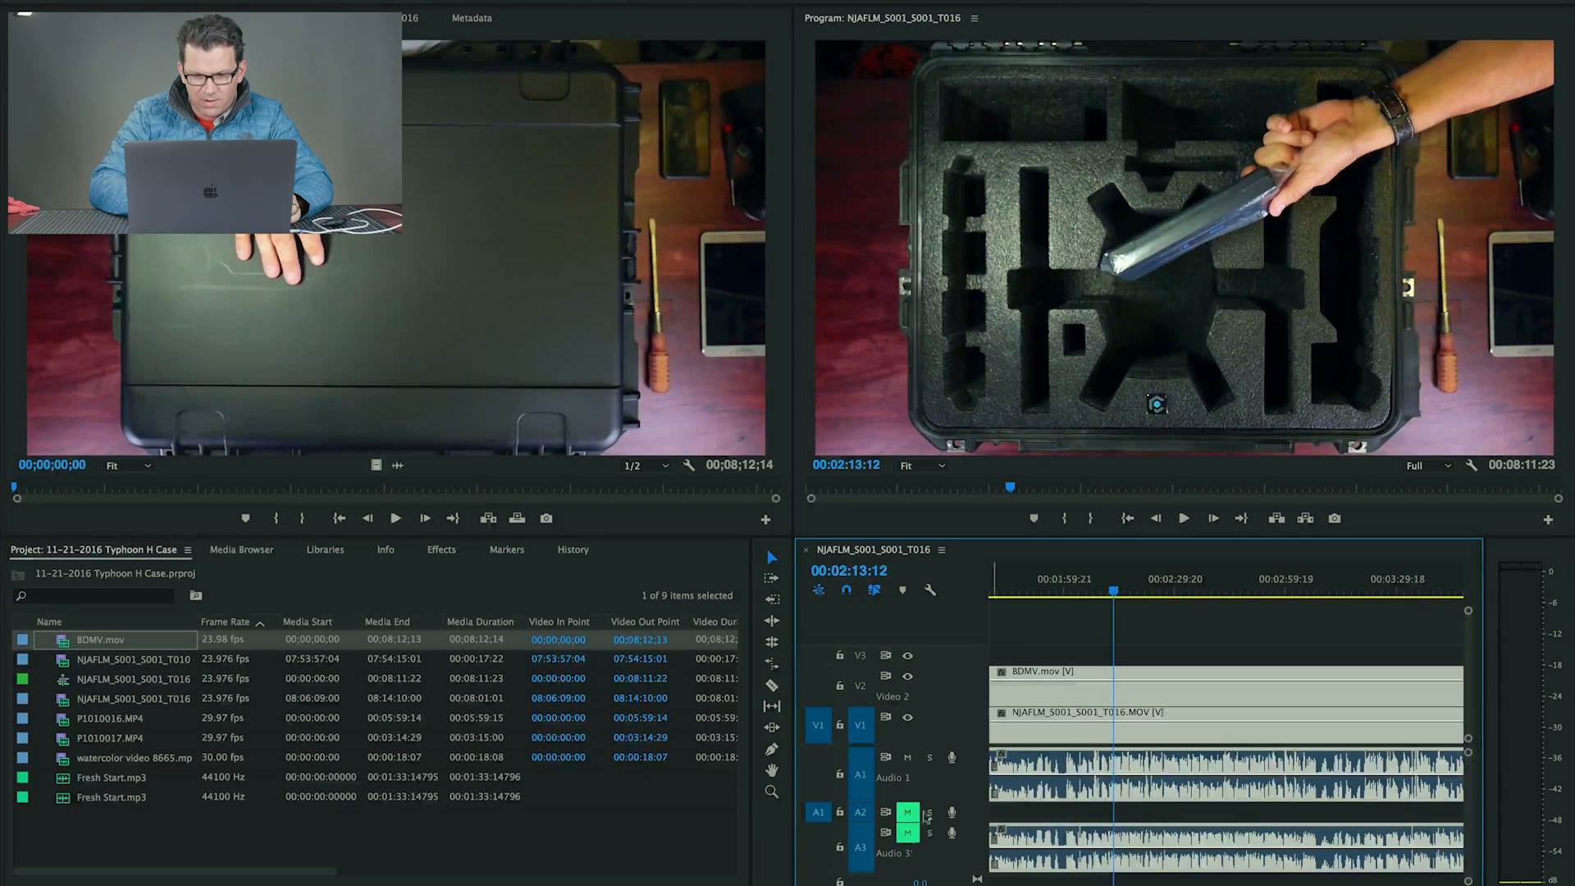
pyautogui.press('space')
pyautogui.press('space')
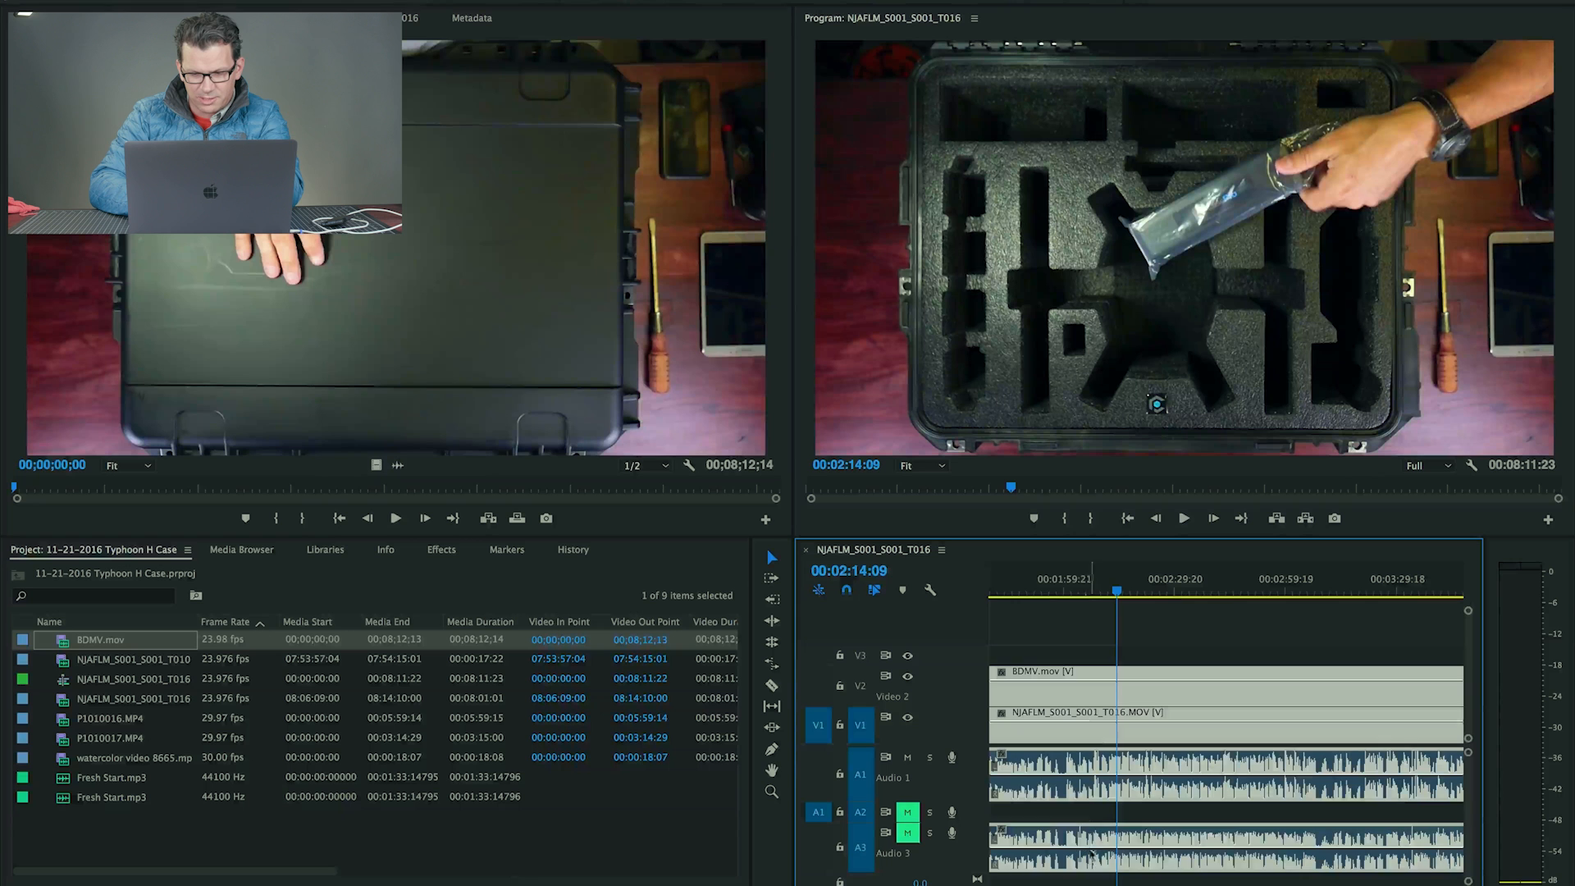
# Unlink the BDMV.mov clip's video and audio, and delete its audio from A3.
pyautogui.press('super+a')
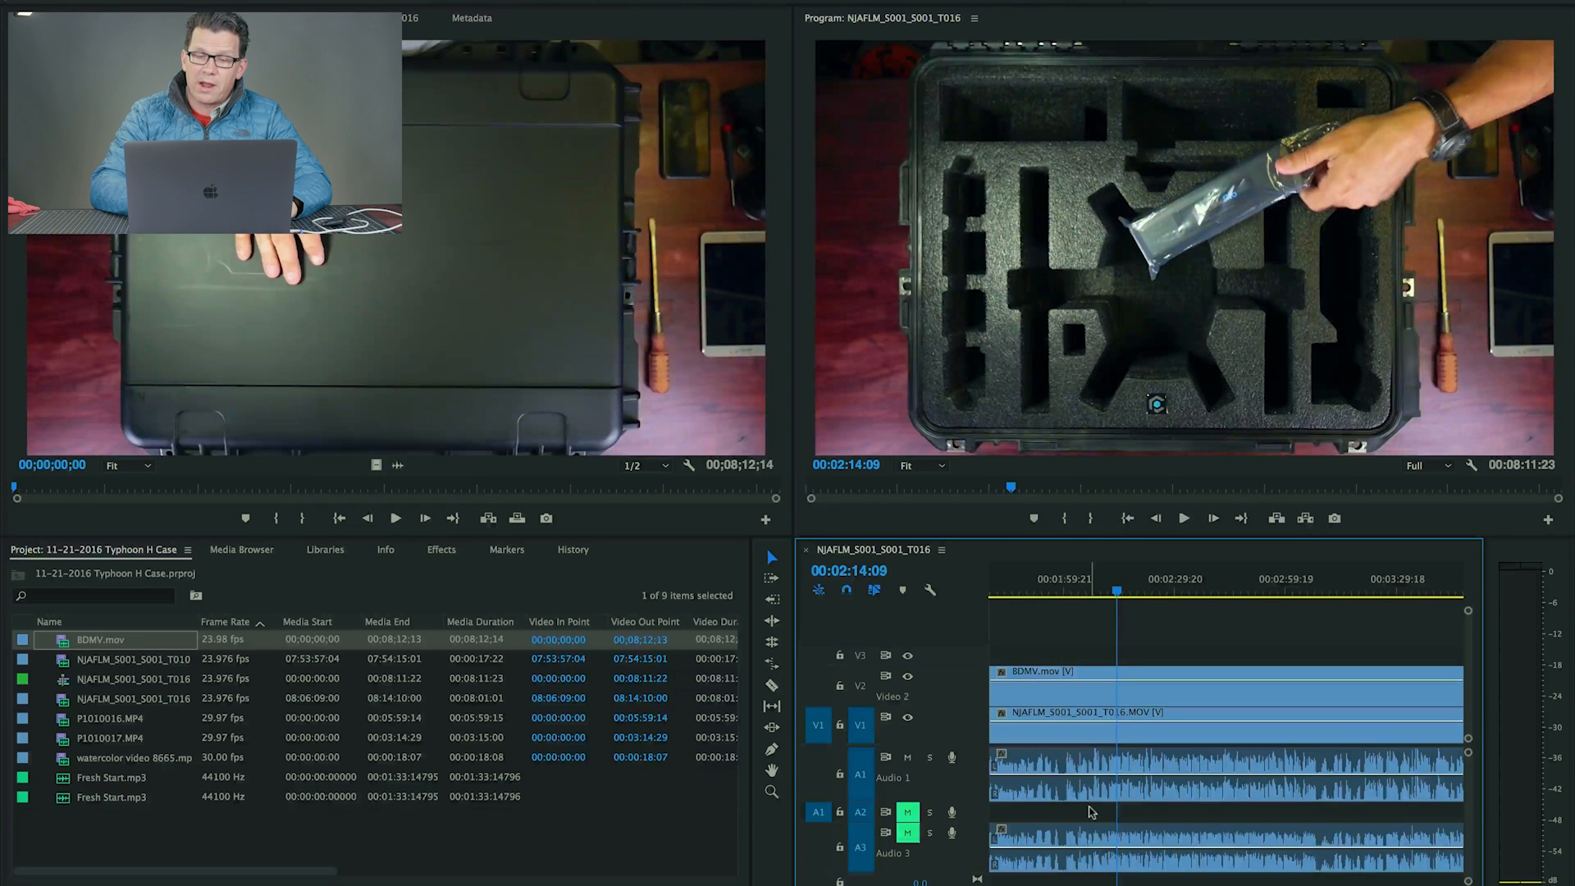
pyautogui.keyDown('shift'); pyautogui.click(1101, 853); pyautogui.keyUp('shift')
pyautogui.rightClick(1102, 854)
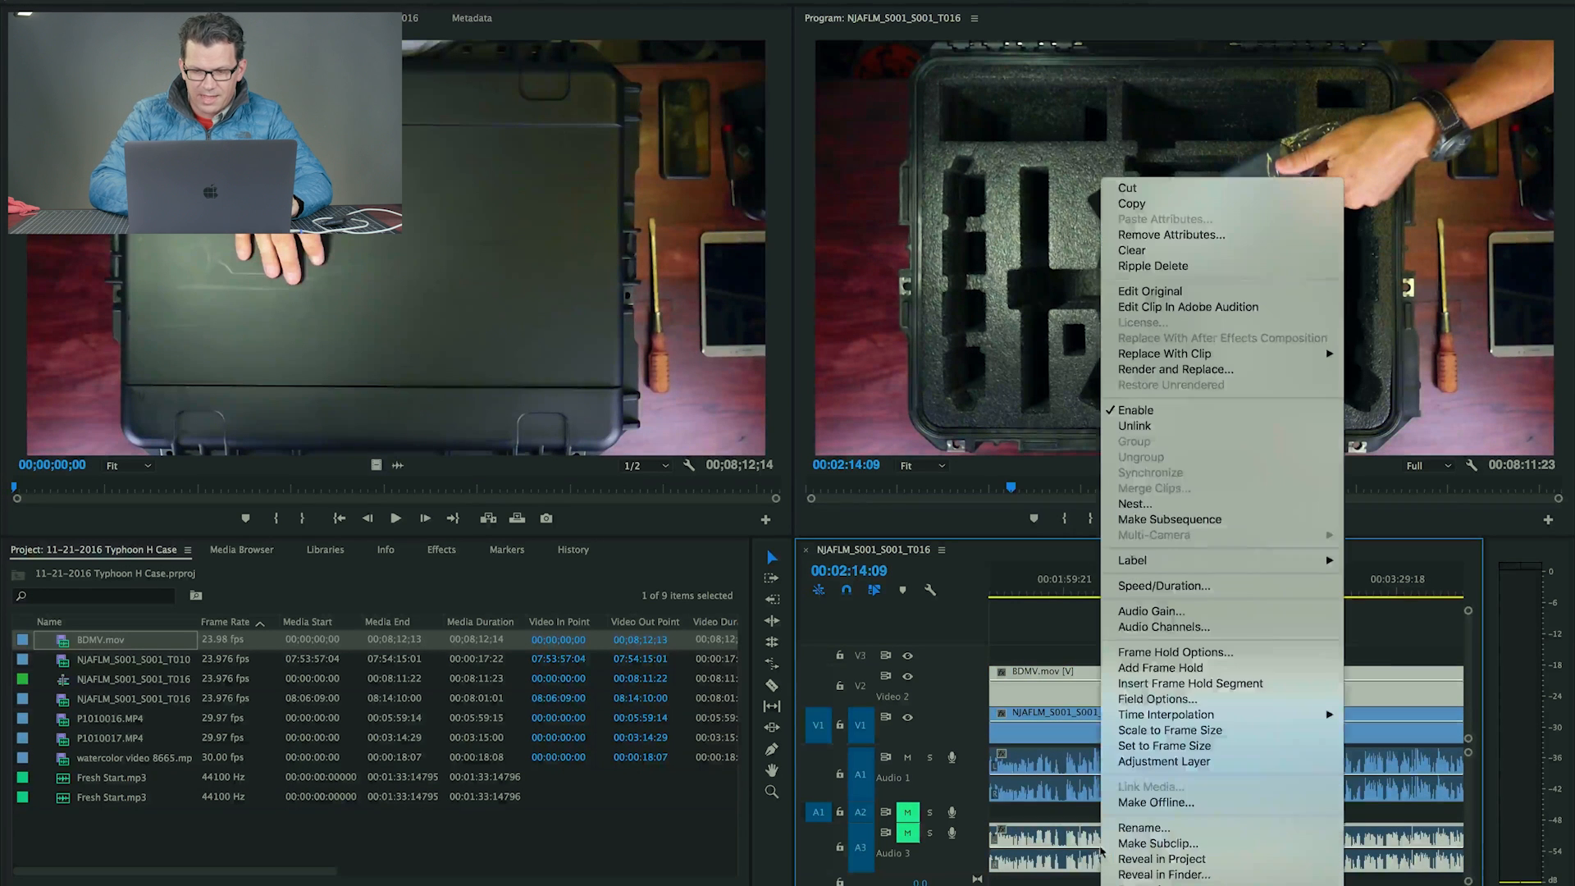
pyautogui.click(1128, 426)
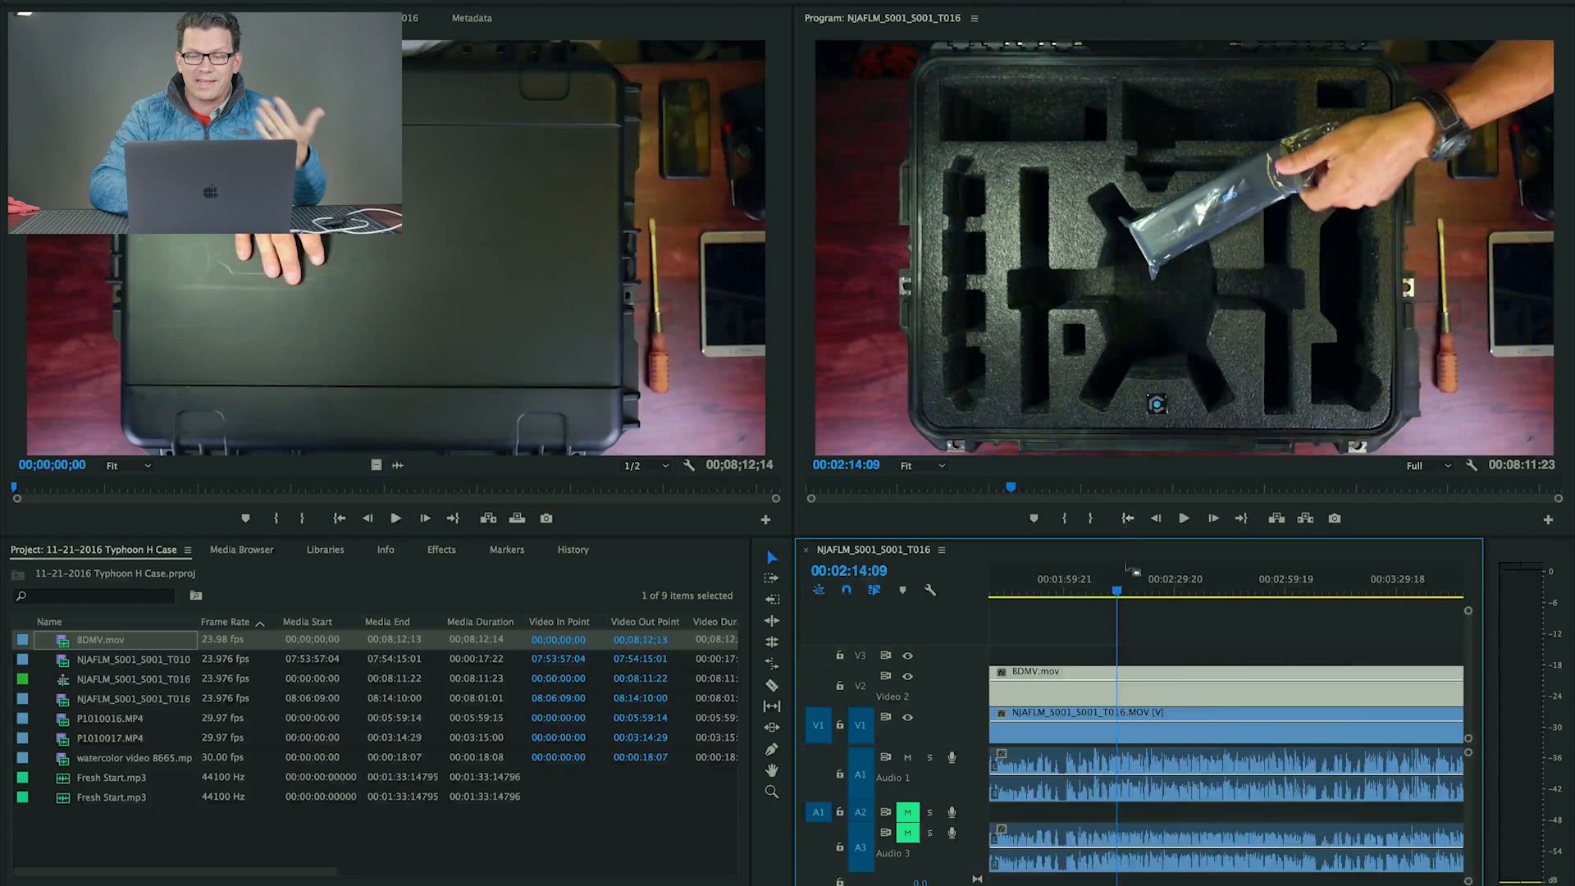
pyautogui.click(1123, 625)
pyautogui.click(1083, 854)
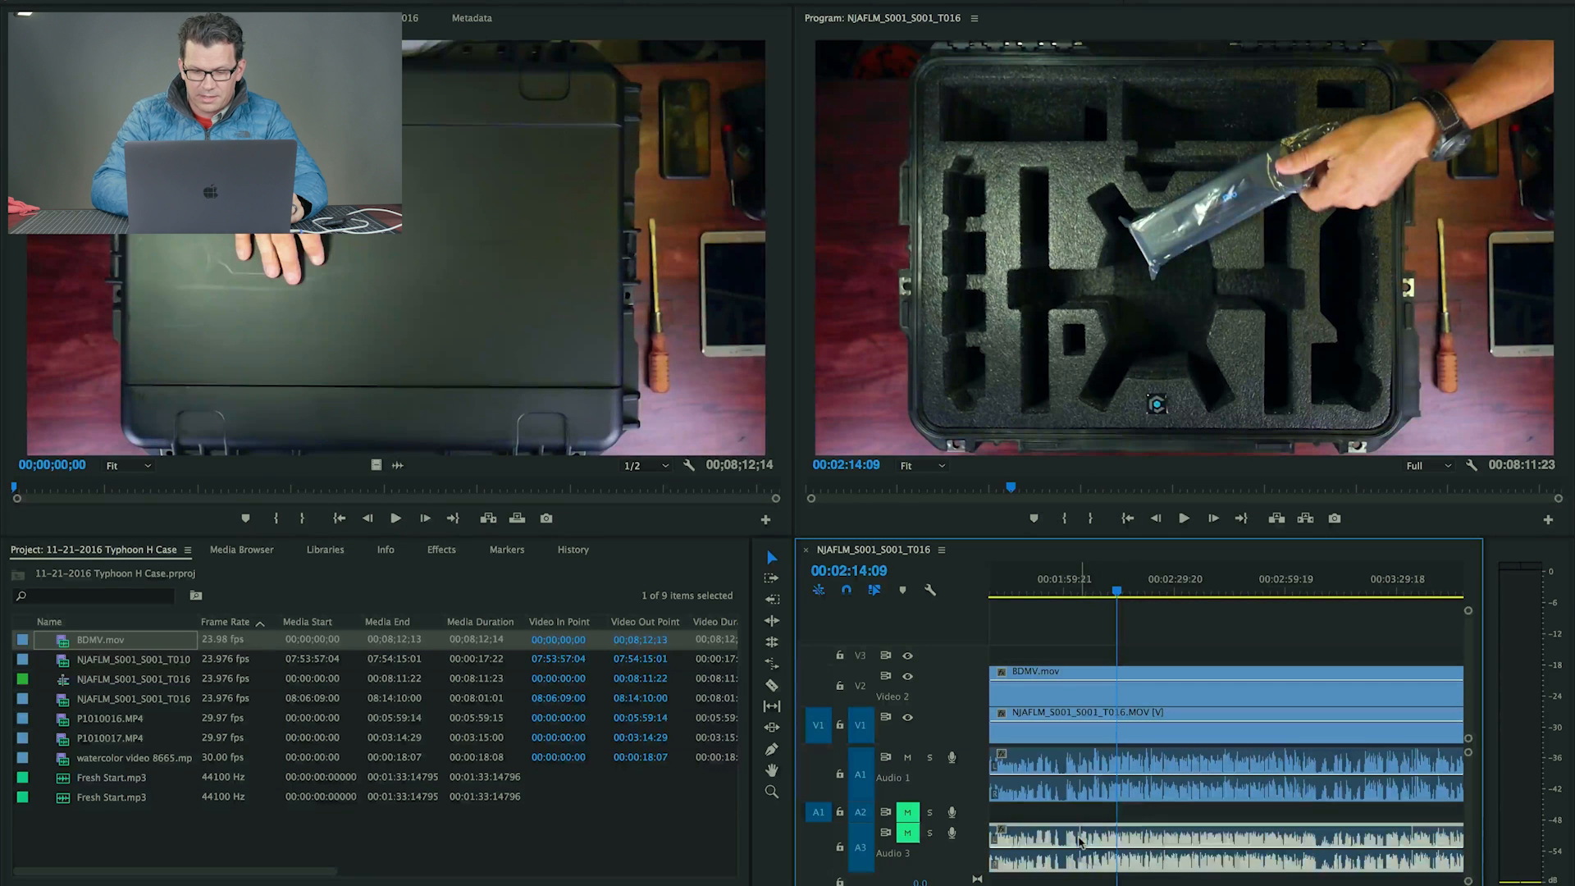
pyautogui.press('Delete')
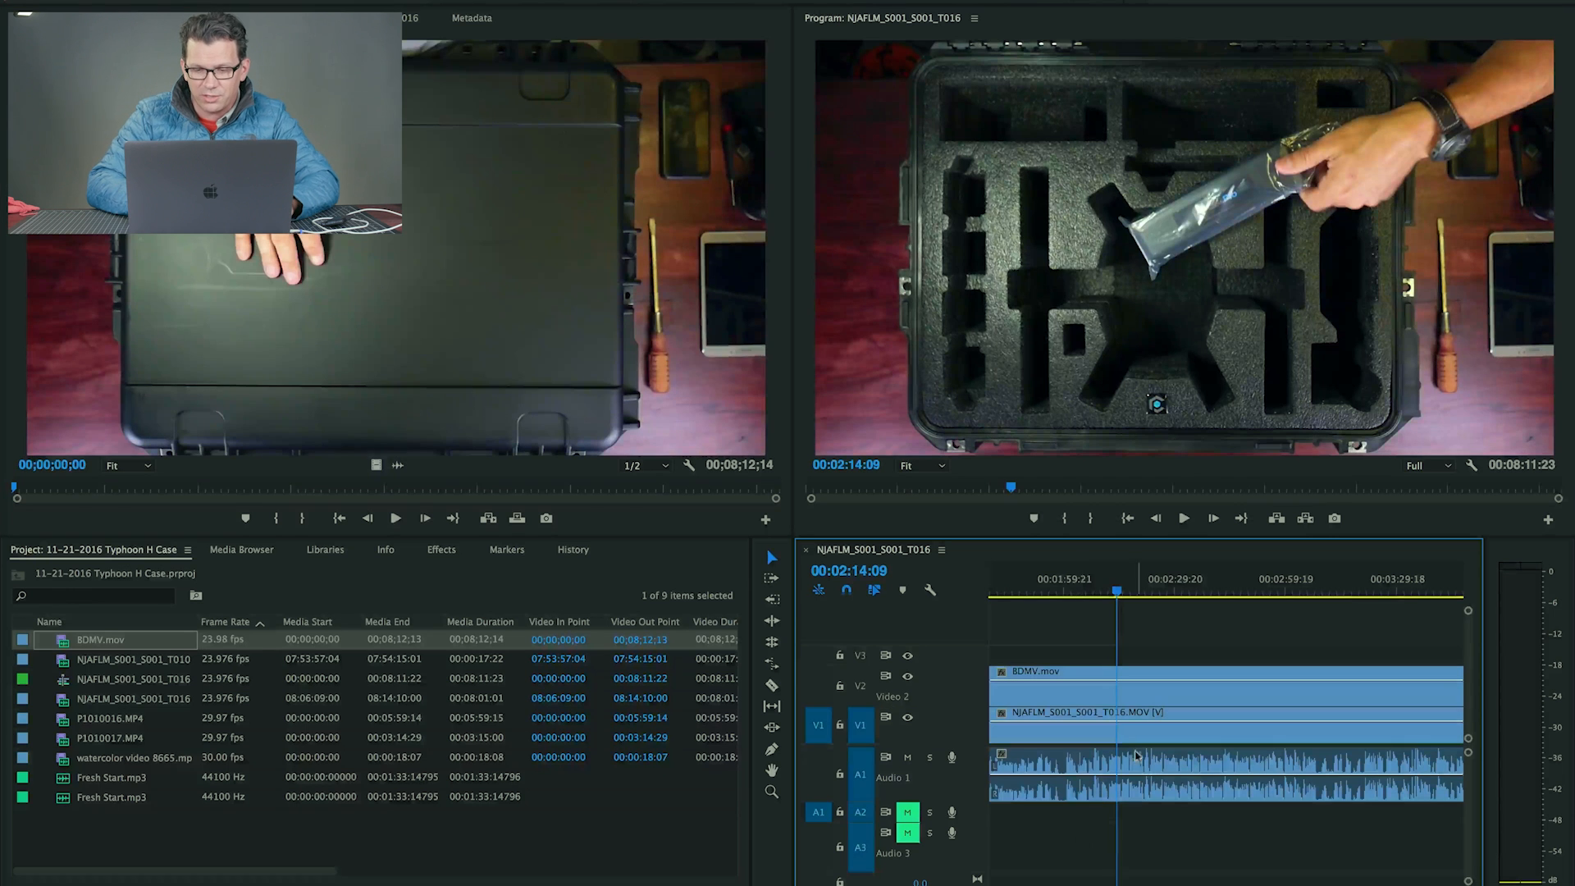
# Hide the Video 2 track with the playhead at 00:01:53:21 to show the front camera.
pyautogui.moveTo(1120, 602); pyautogui.dragTo(1041, 595)
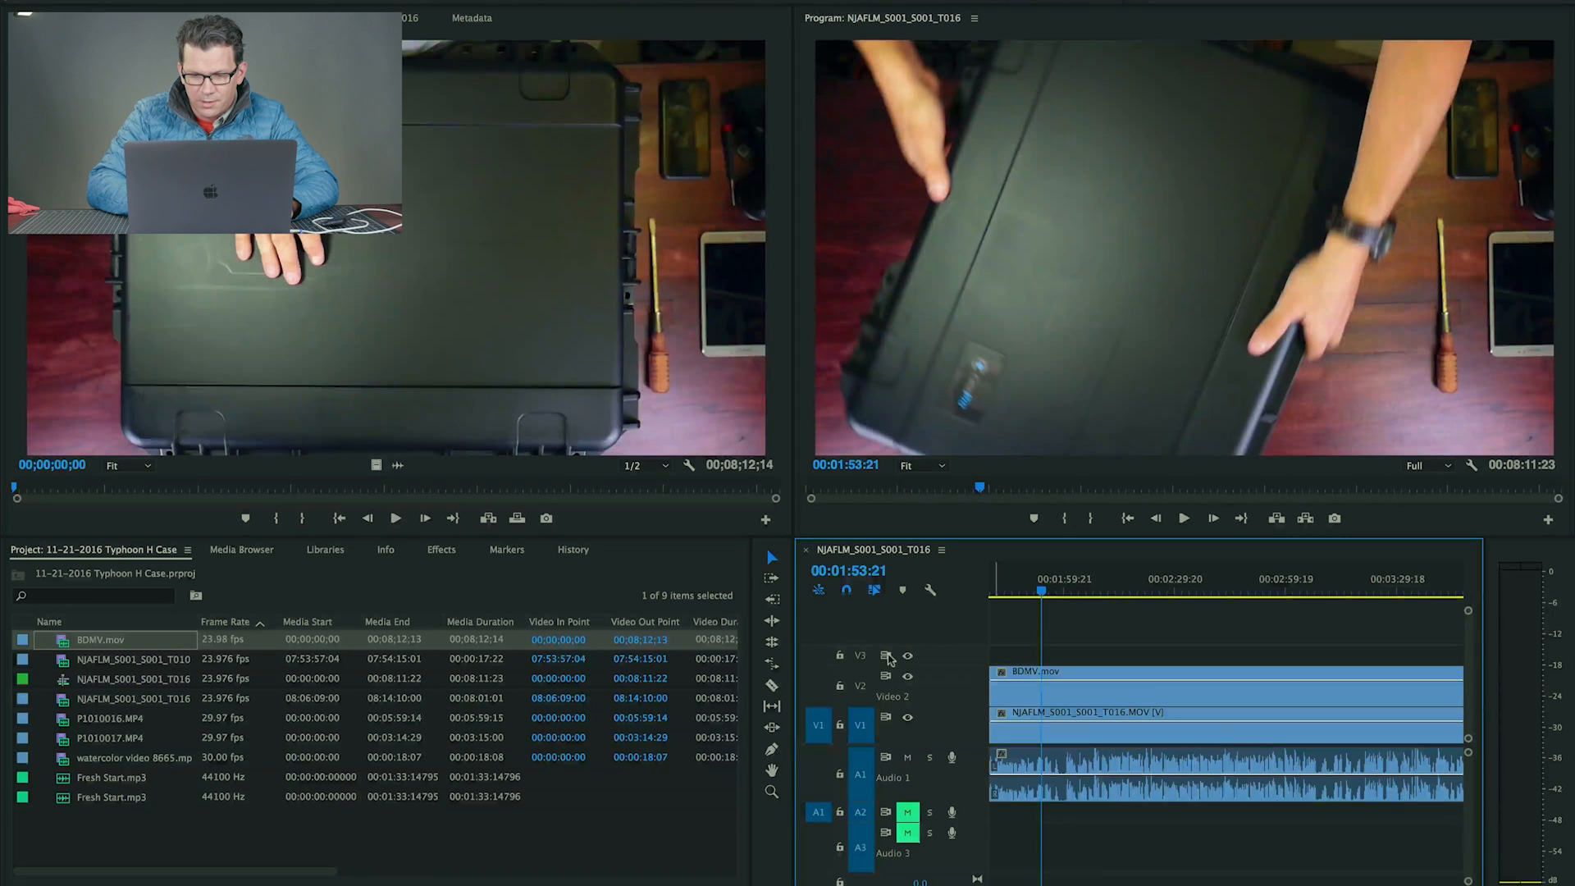
pyautogui.click(907, 657)
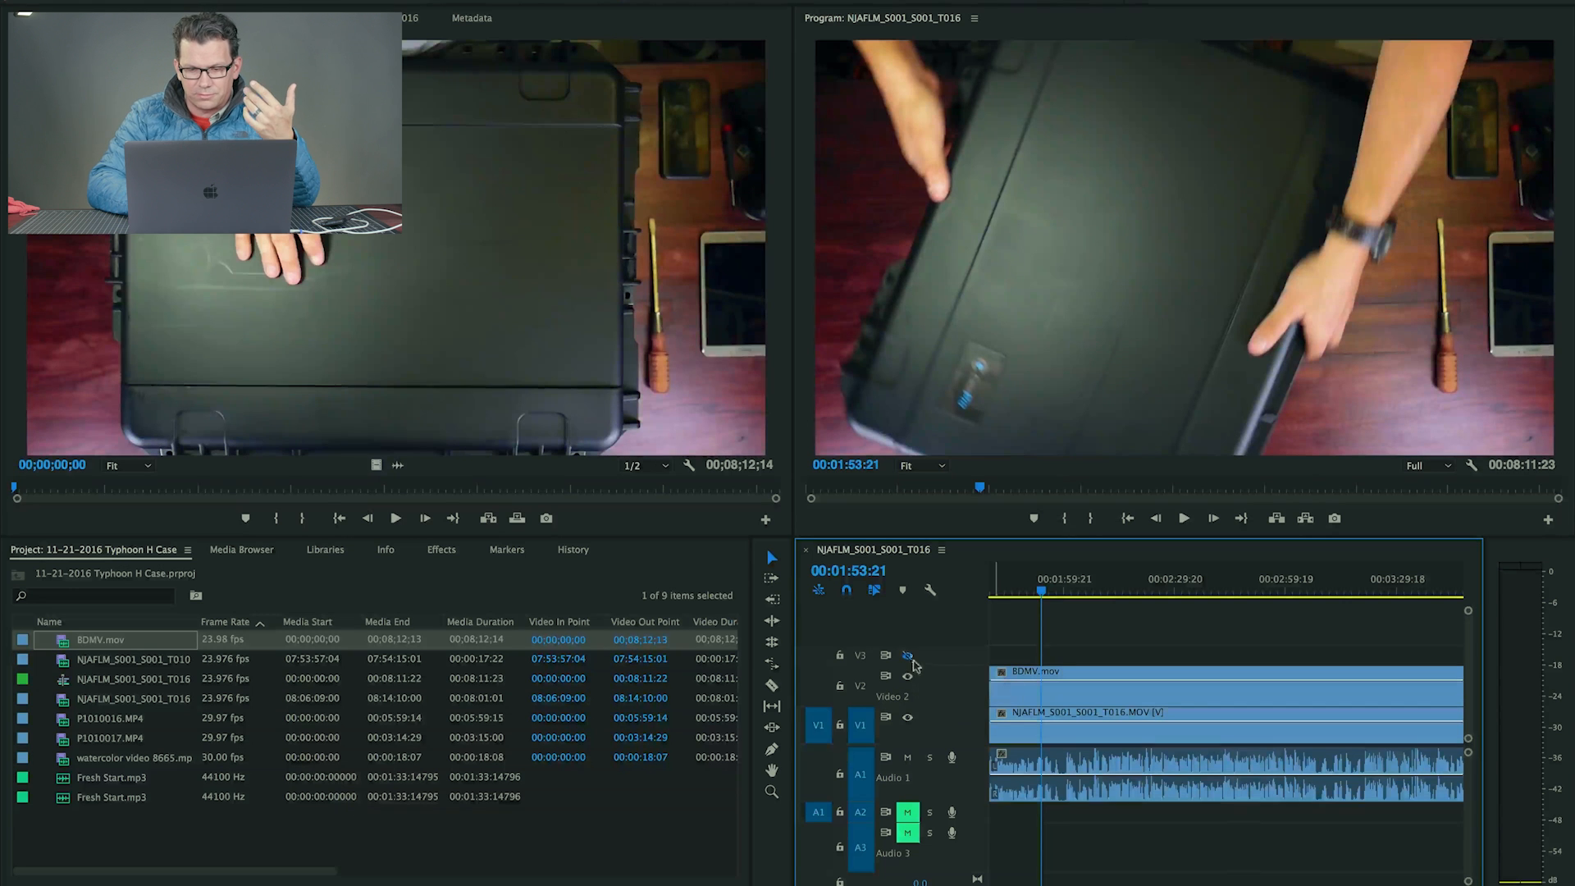
pyautogui.click(908, 656)
pyautogui.click(907, 676)
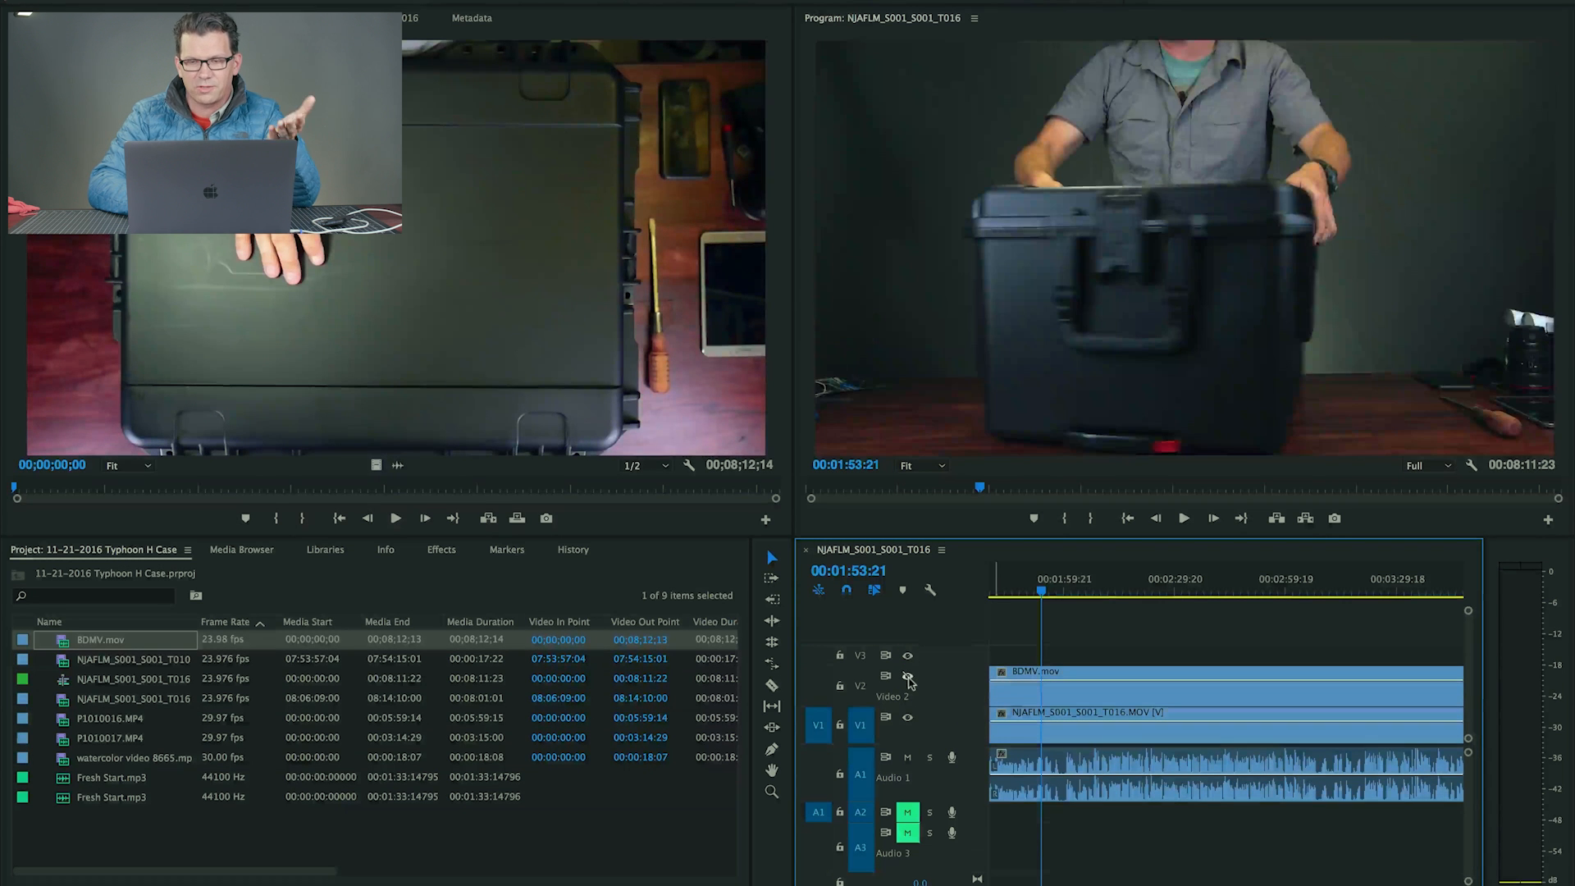
# Cut BDMV.mov on V2 at 00:02:10:01 and near 00:02:46, delete the piece between the cuts, and scrub through the edit.
pyautogui.moveTo(1041, 590); pyautogui.dragTo(1103, 593)
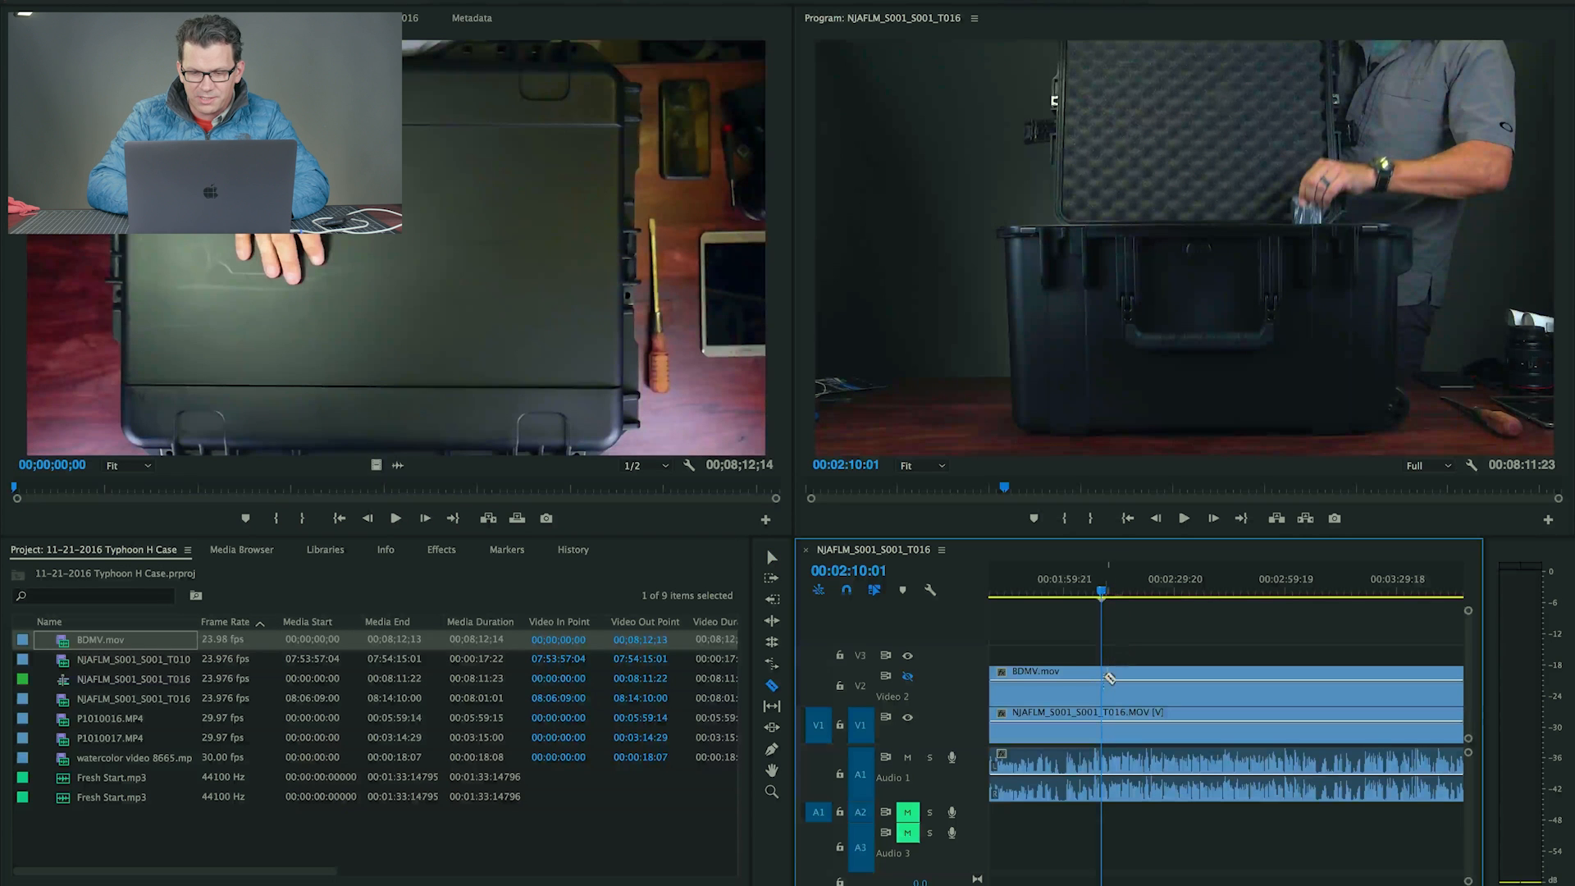
pyautogui.click(1101, 681)
pyautogui.click(1237, 681)
pyautogui.press('v')
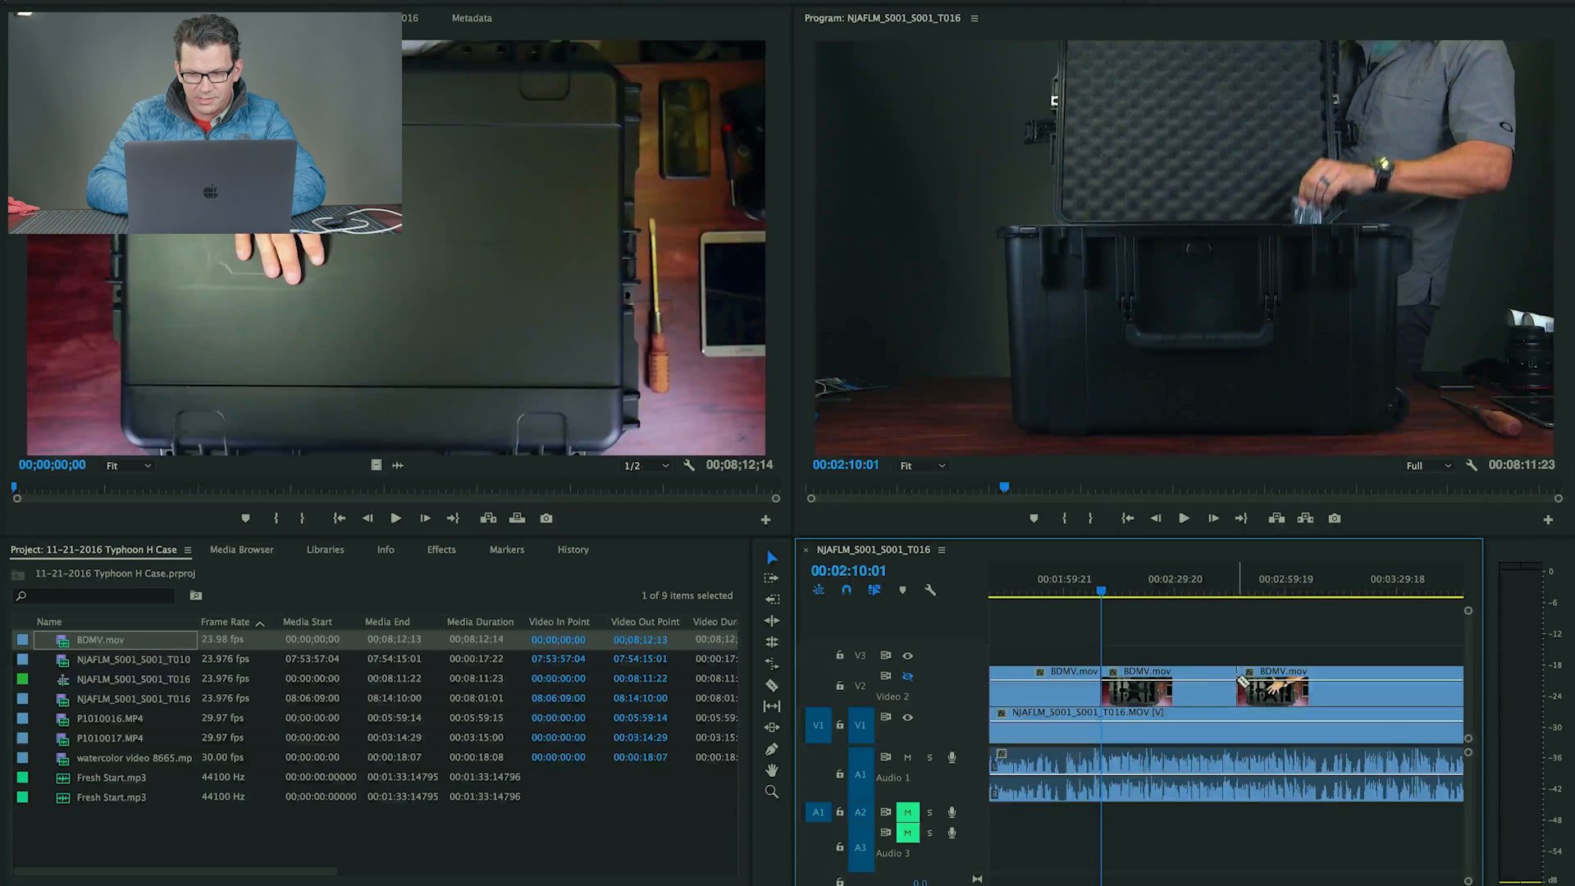
pyautogui.click(1181, 683)
pyautogui.press('Delete')
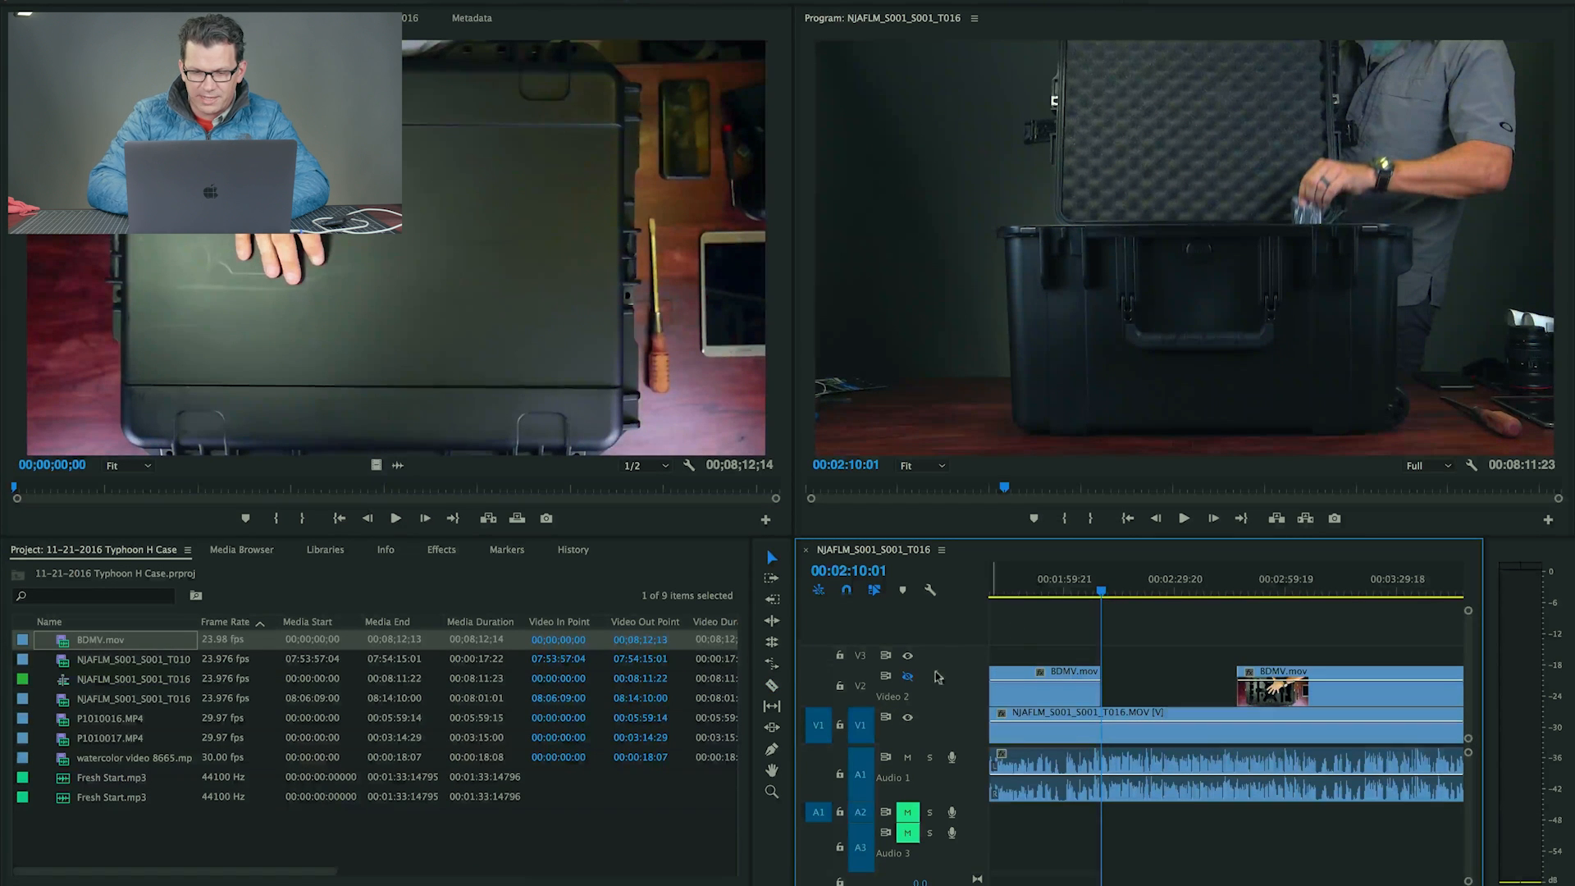
pyautogui.moveTo(1092, 580); pyautogui.dragTo(1295, 609)
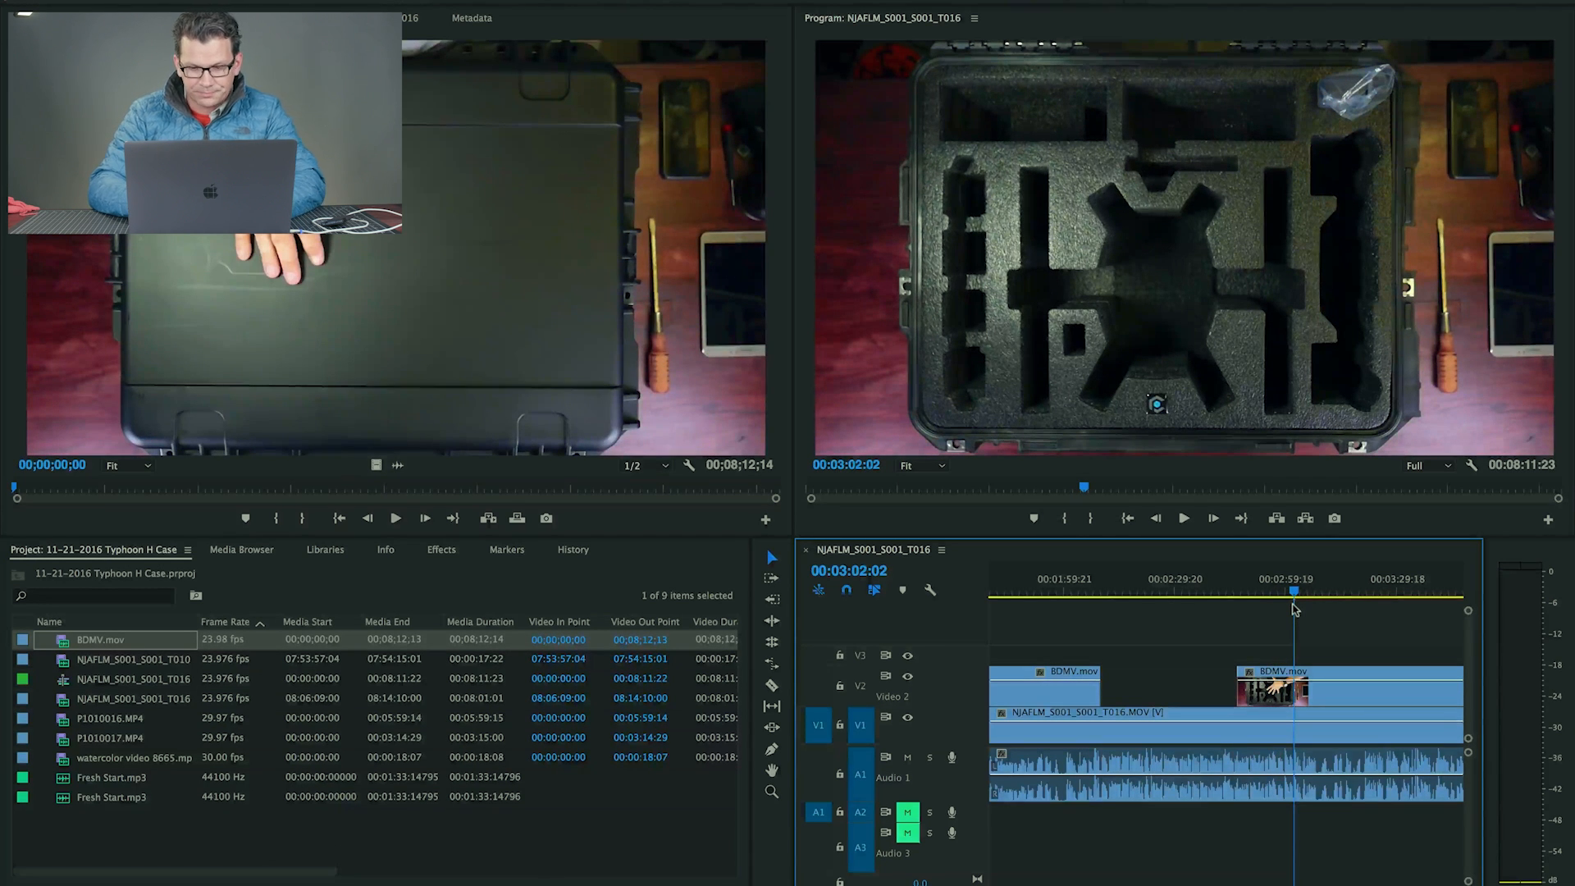
# Undo the deletion and both cuts so that BDMV.mov is one clip again.
pyautogui.hotkey('ctrl', 'z')
pyautogui.hotkey('ctrl', 'z')
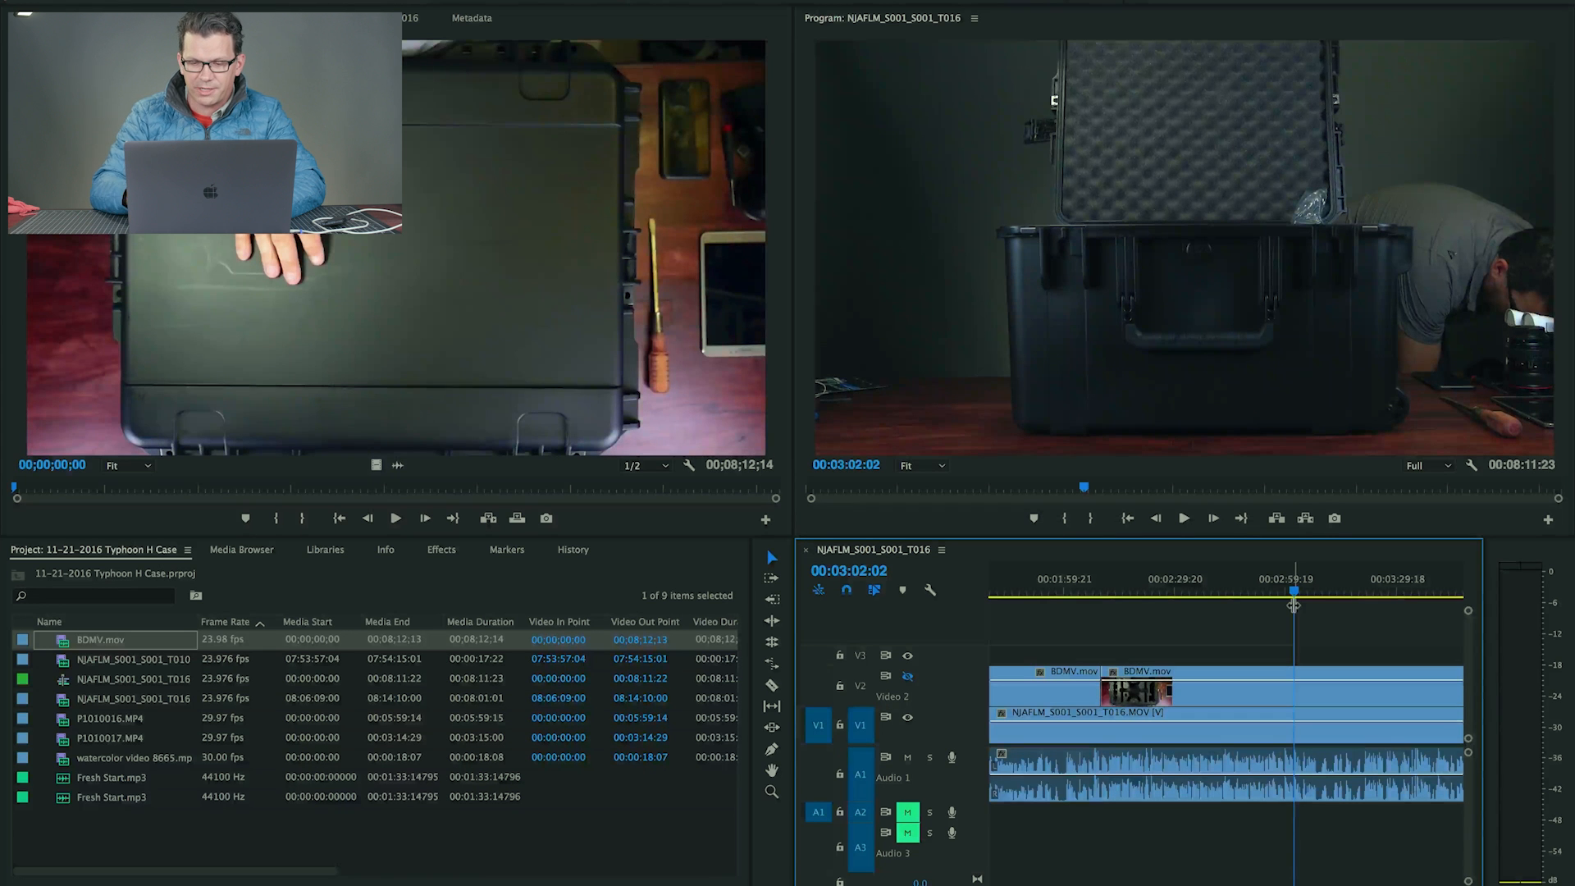
pyautogui.hotkey('ctrl', 'z')
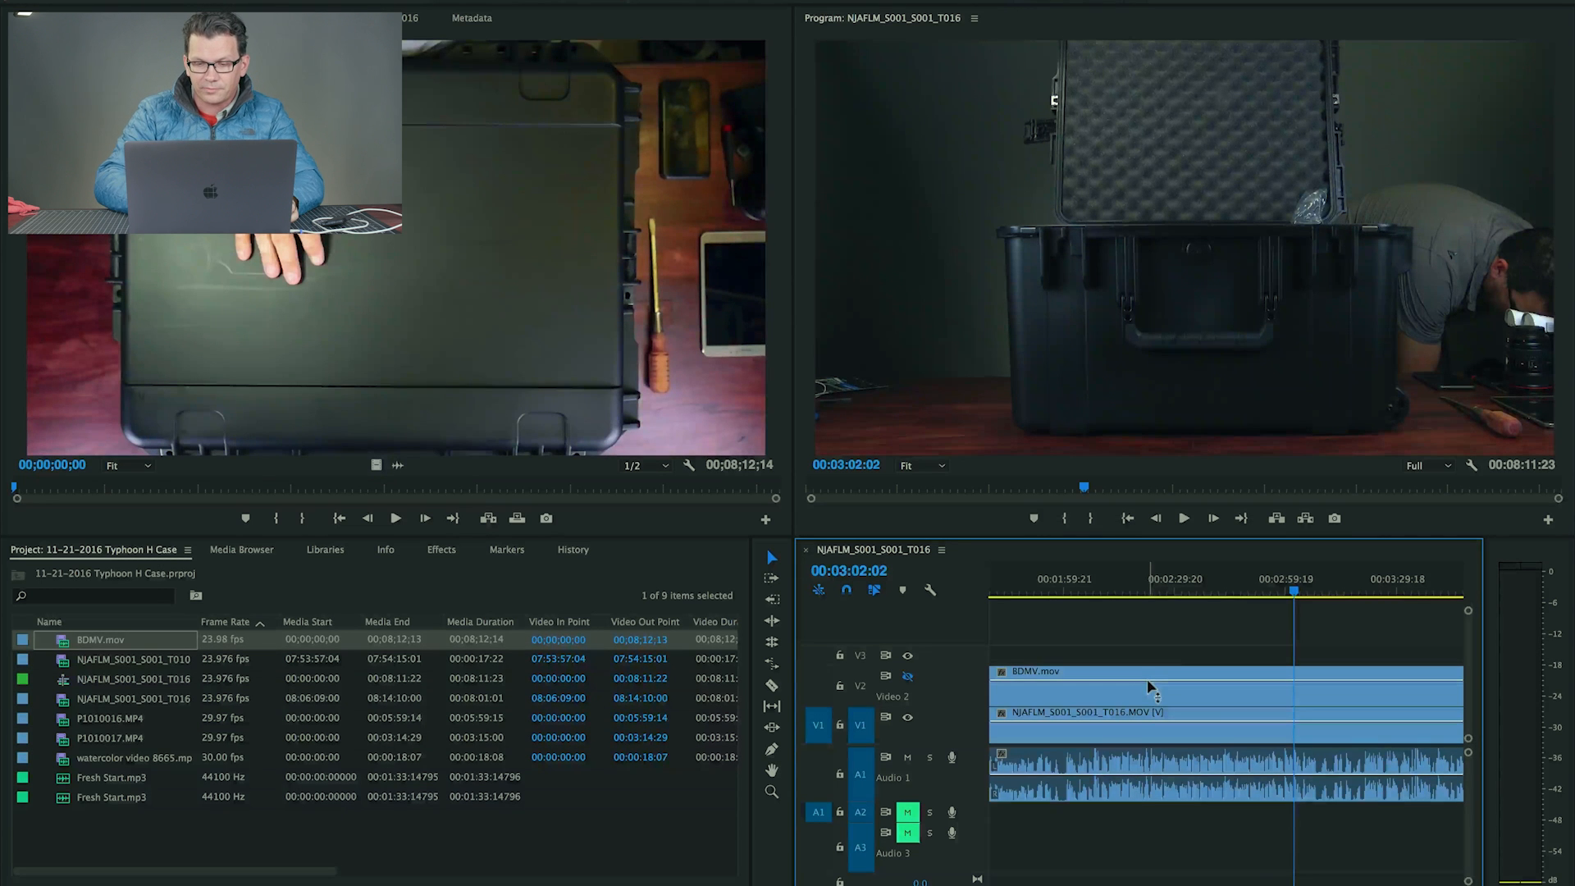
# Nest all the clips in the timeline into a sequence named Multicam Review.
pyautogui.hotkey('ctrl', 'a')
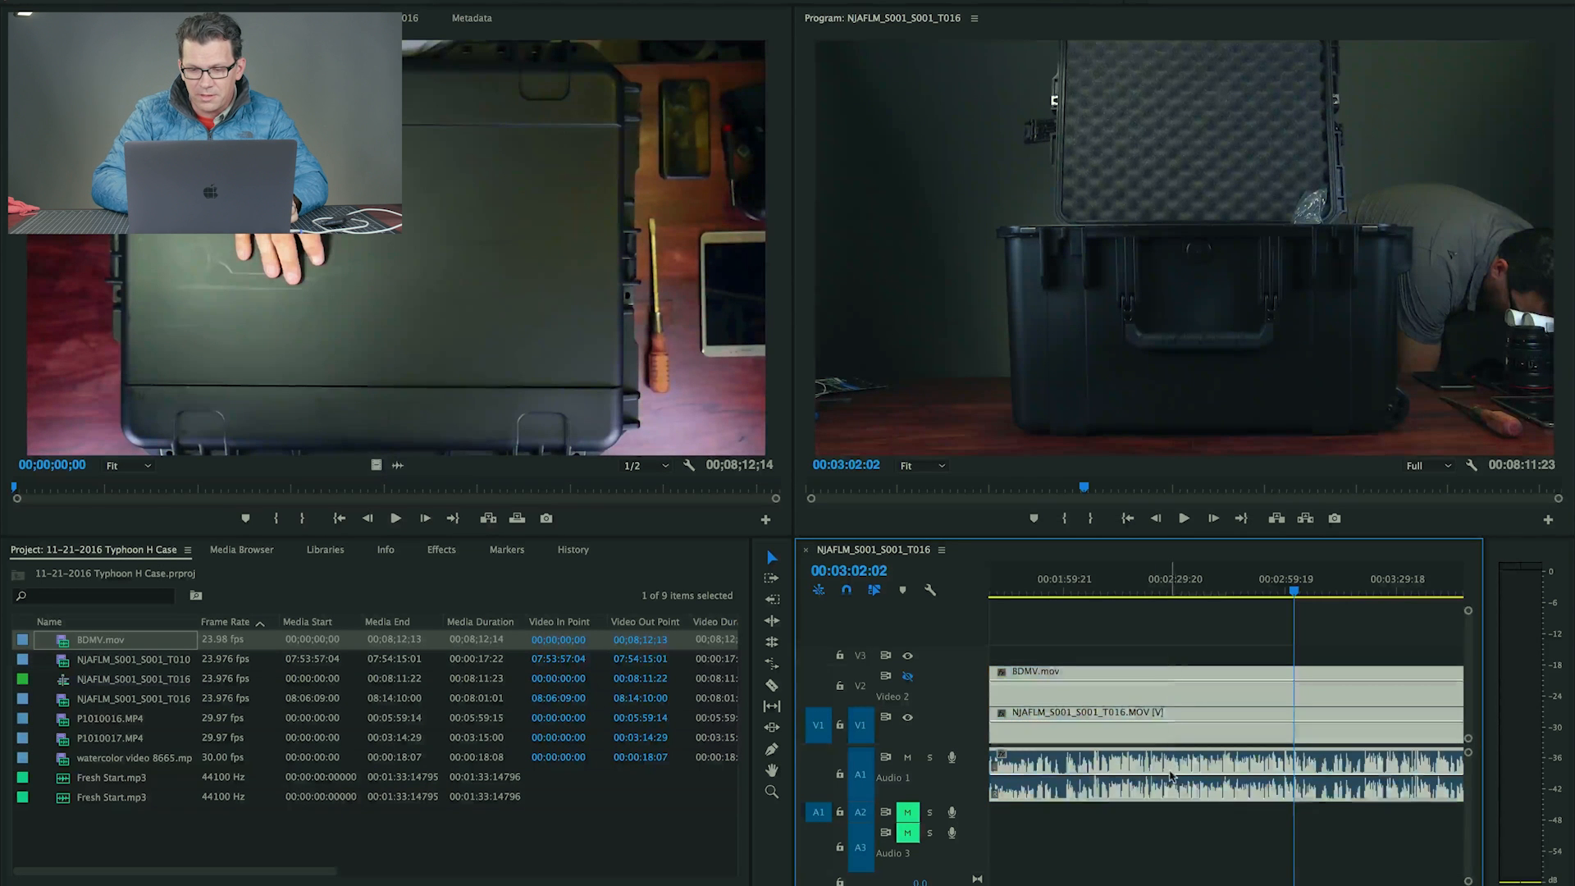
pyautogui.rightClick(1184, 695)
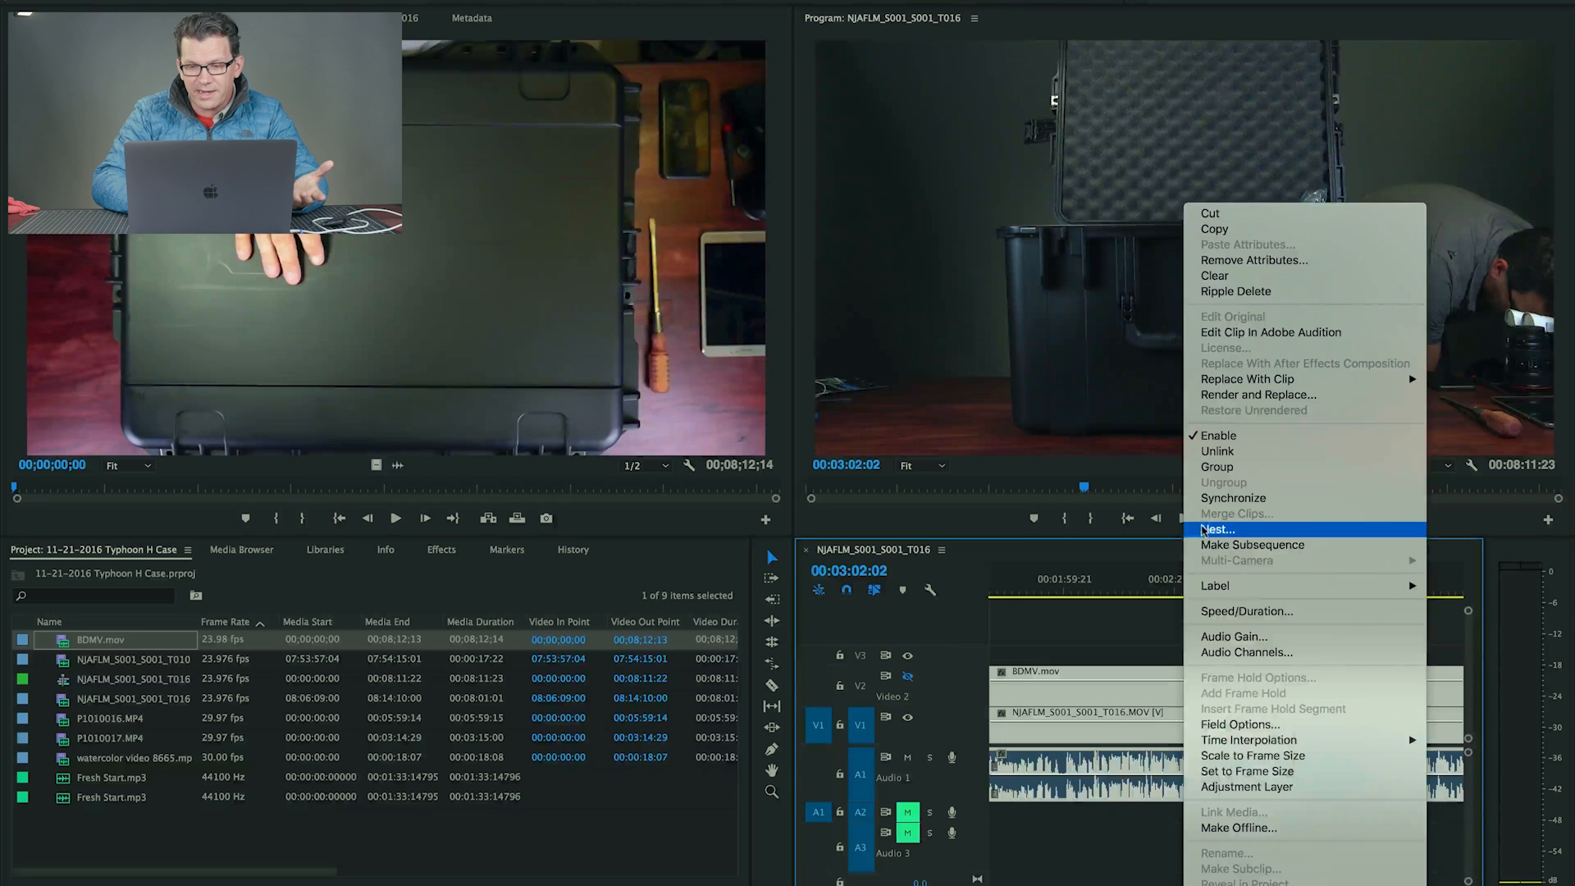
pyautogui.click(1203, 529)
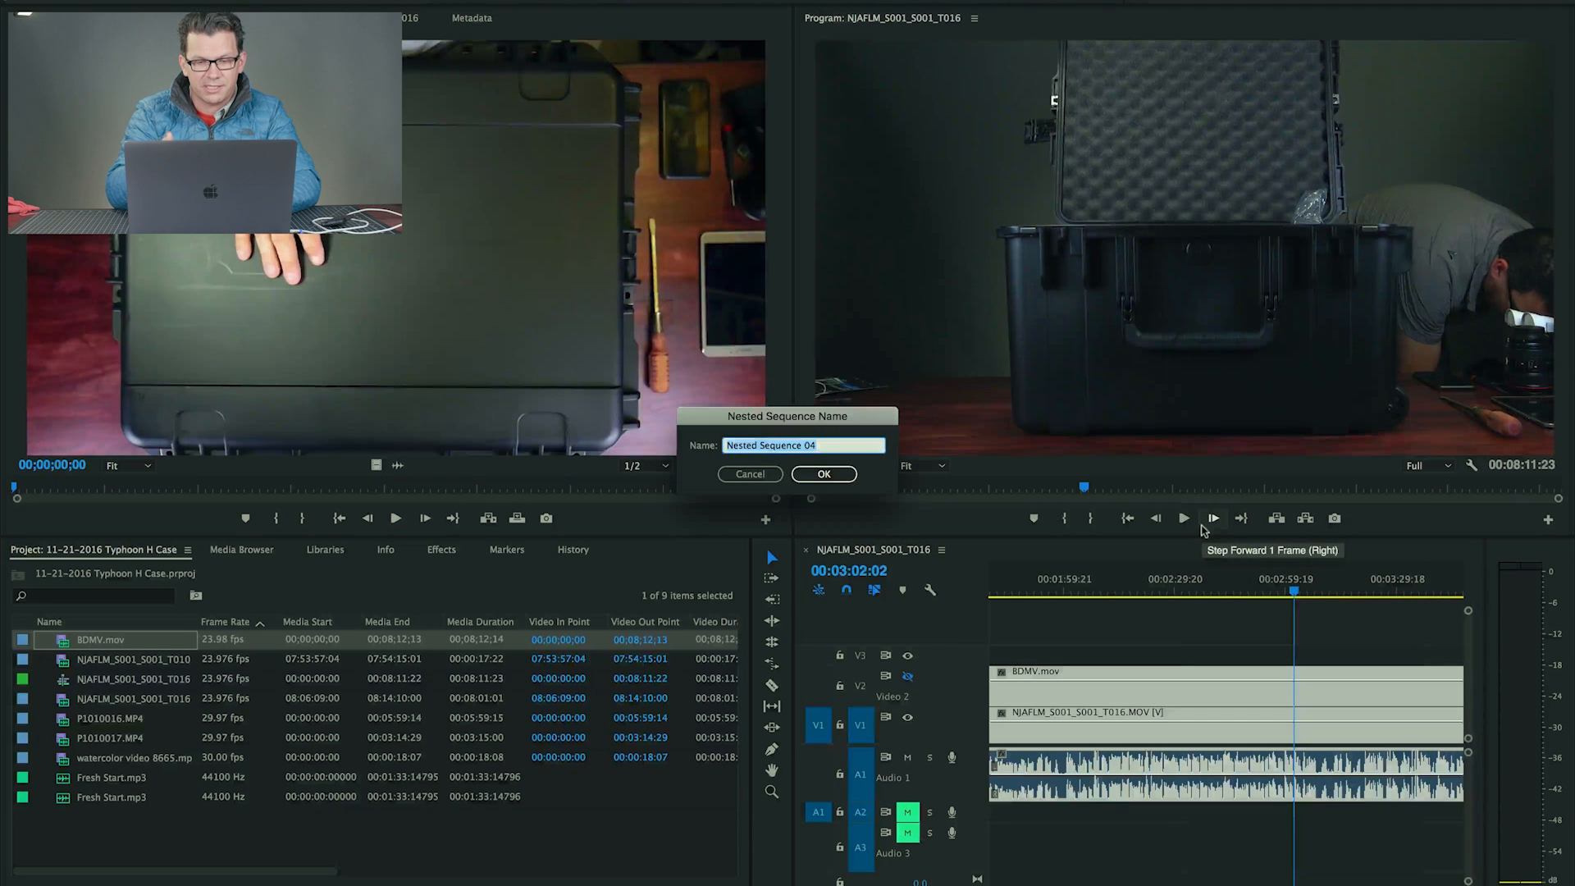
pyautogui.write('Multicam R')
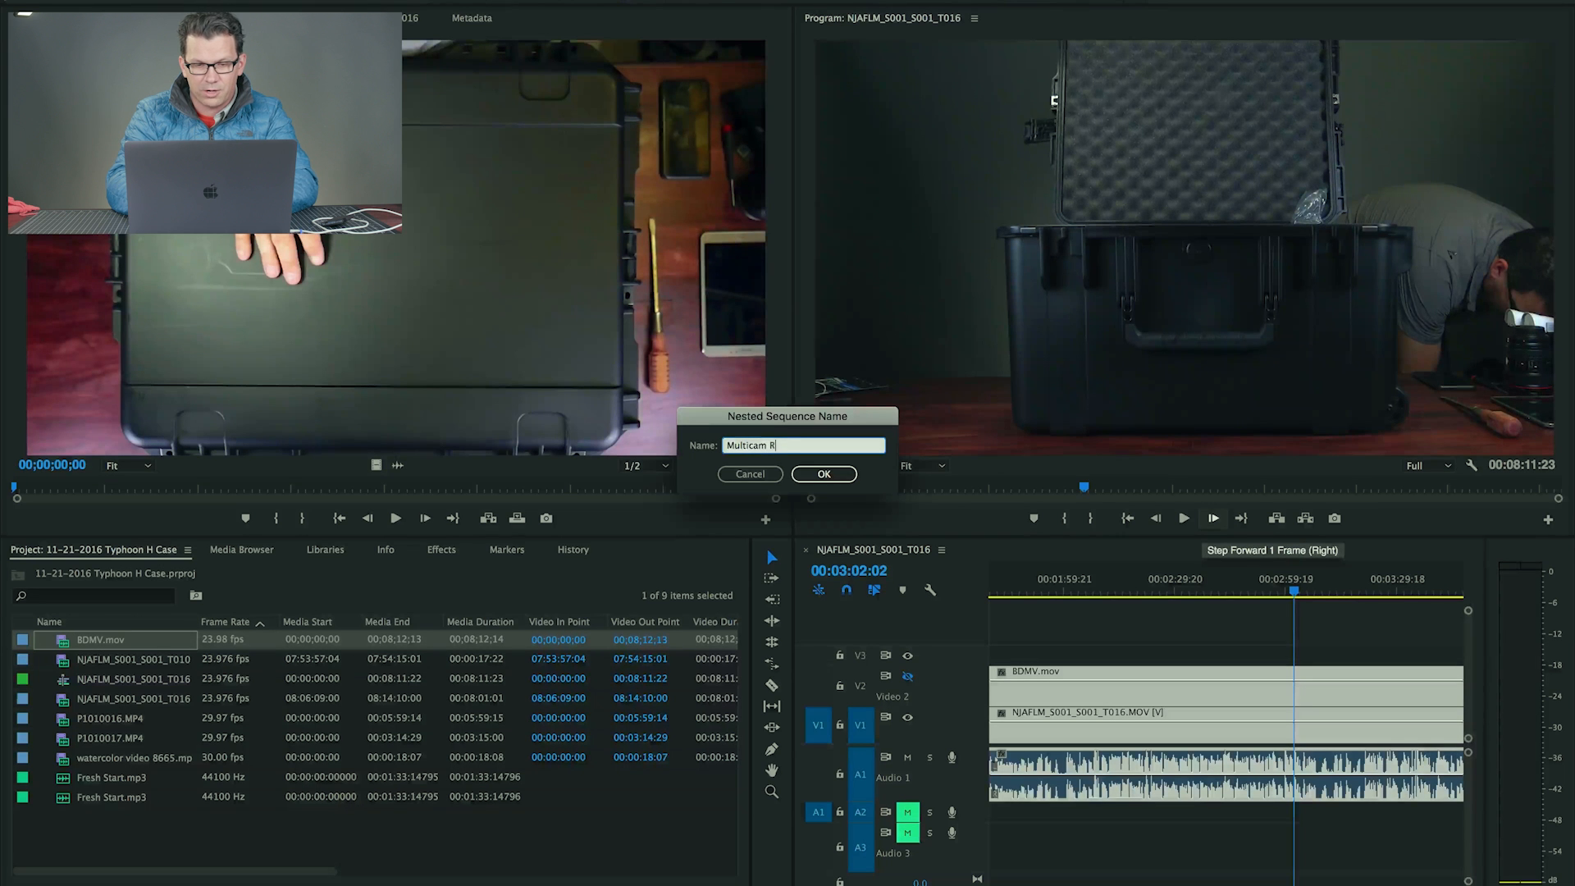
pyautogui.write('eview')
pyautogui.press('Return')
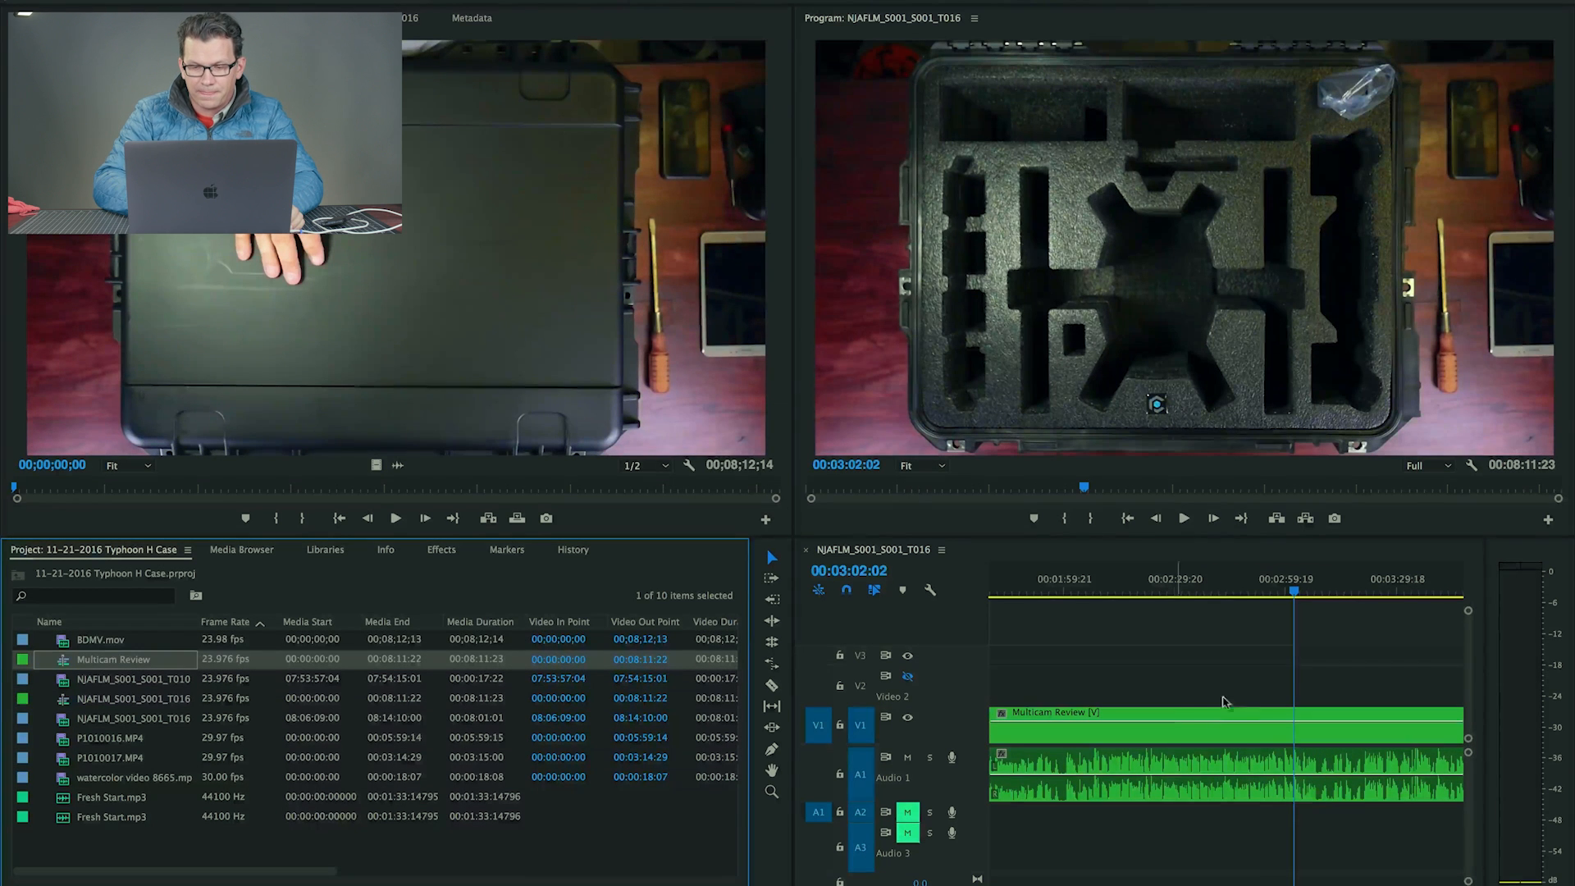
# Enable multi-camera on the nested Multicam Review clip and switch the Program monitor to the Multi-Camera view.
pyautogui.click(1171, 735)
pyautogui.rightClick(1171, 735)
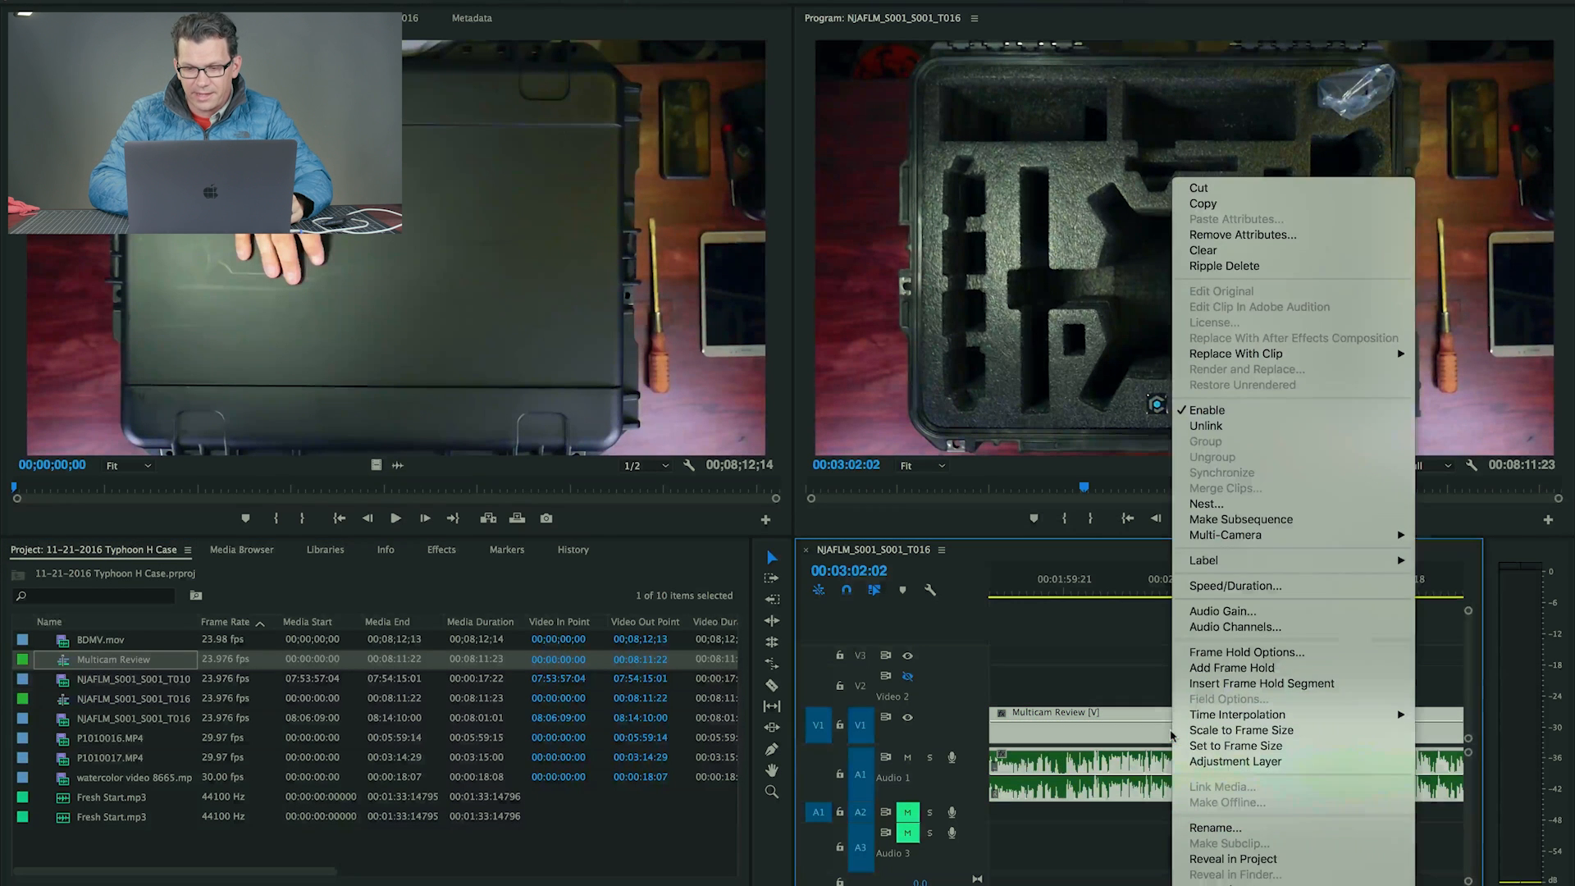
pyautogui.moveTo(1255, 538)
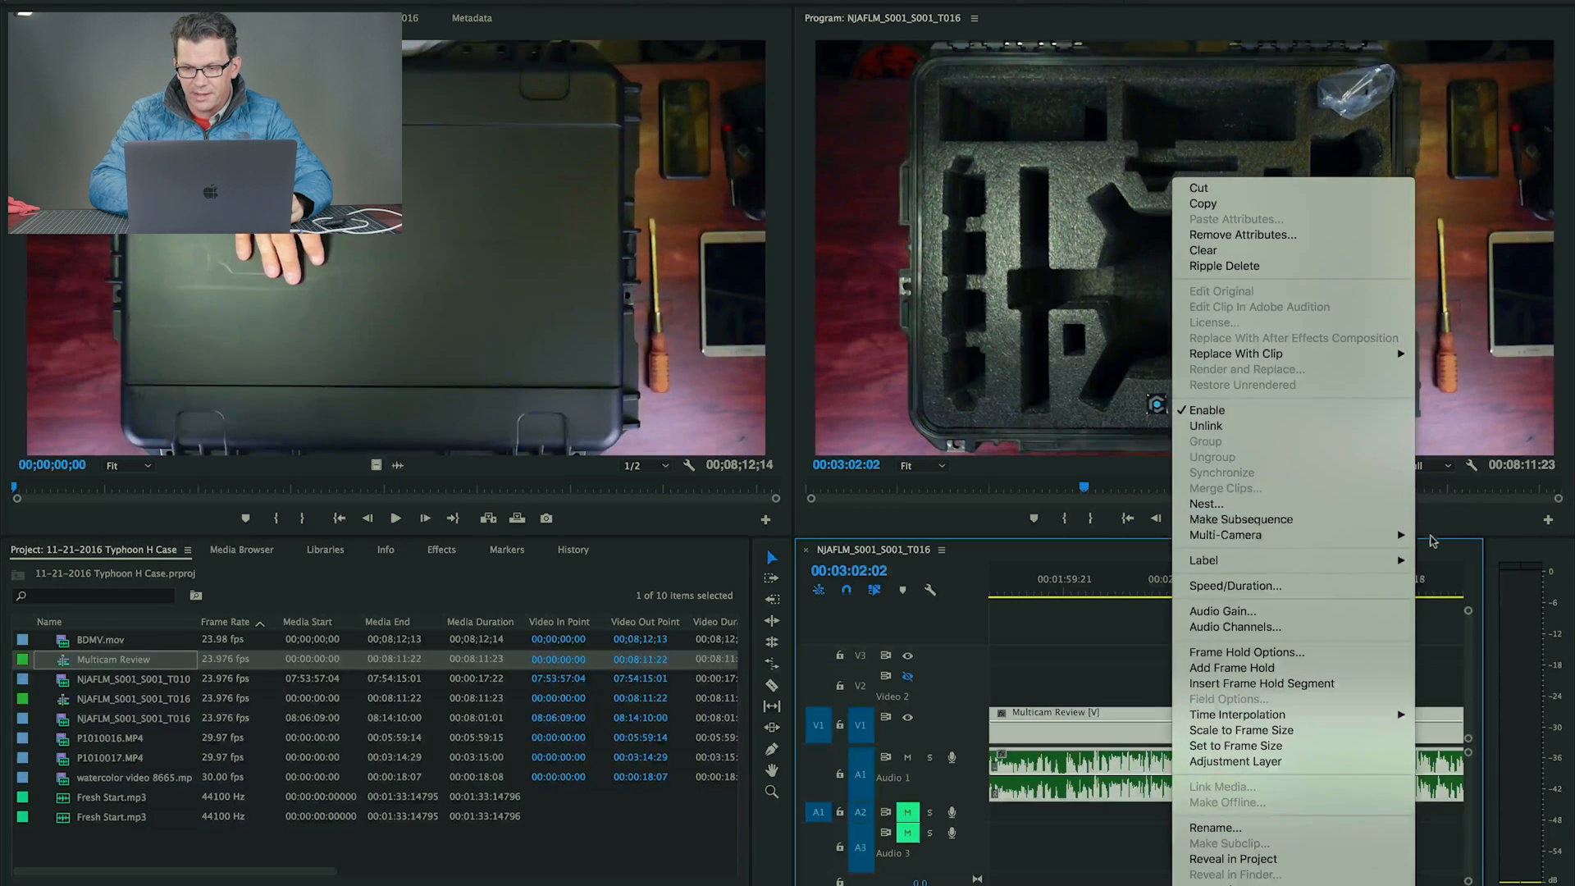
pyautogui.click(1436, 536)
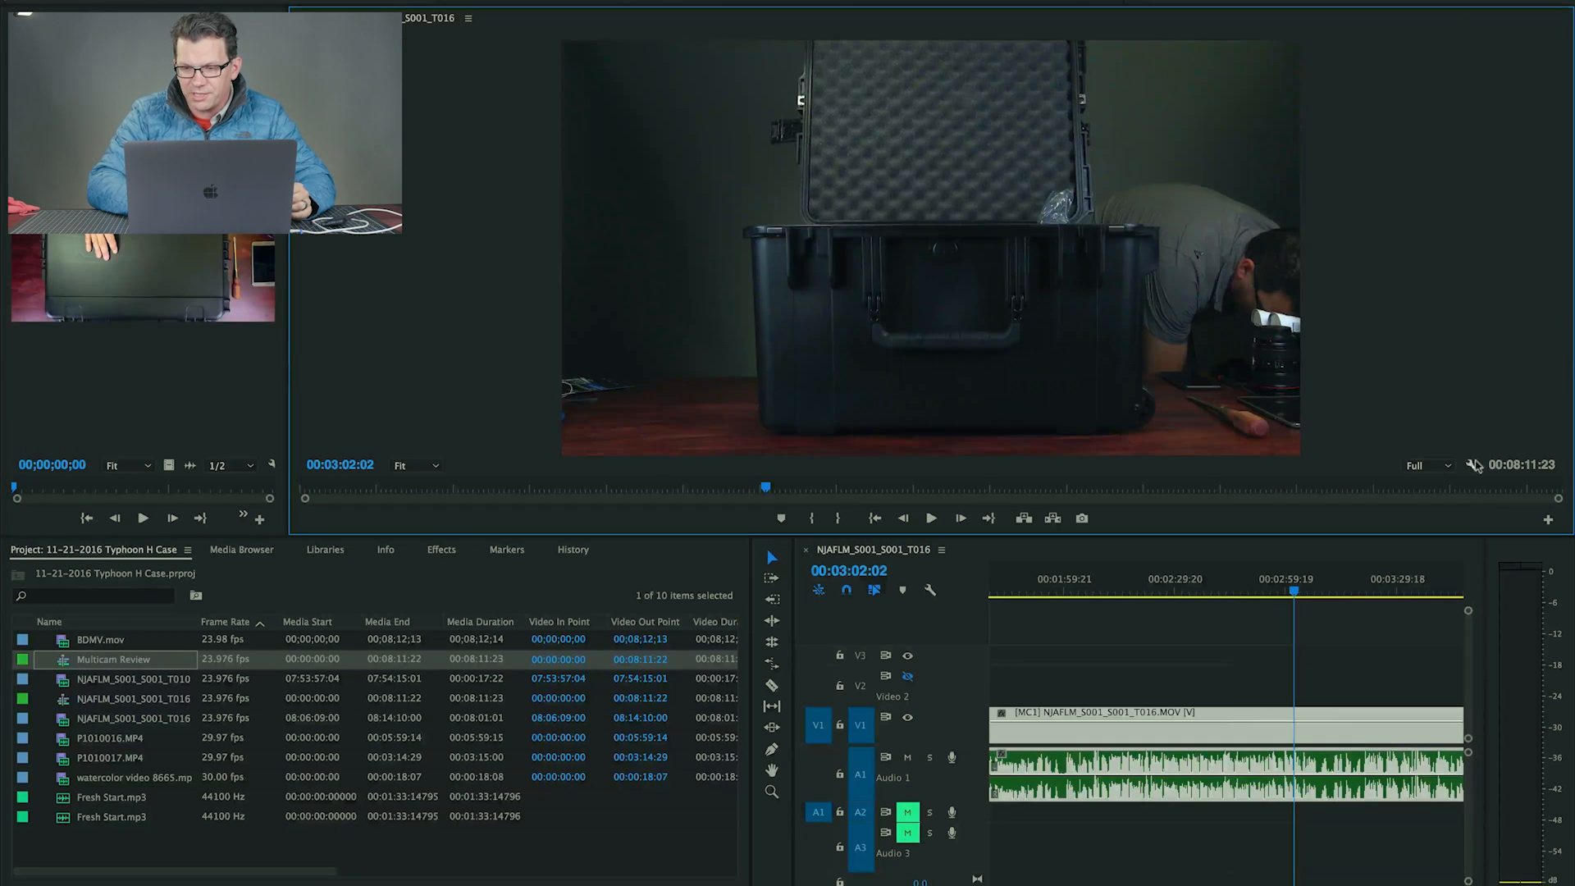
pyautogui.click(1474, 465)
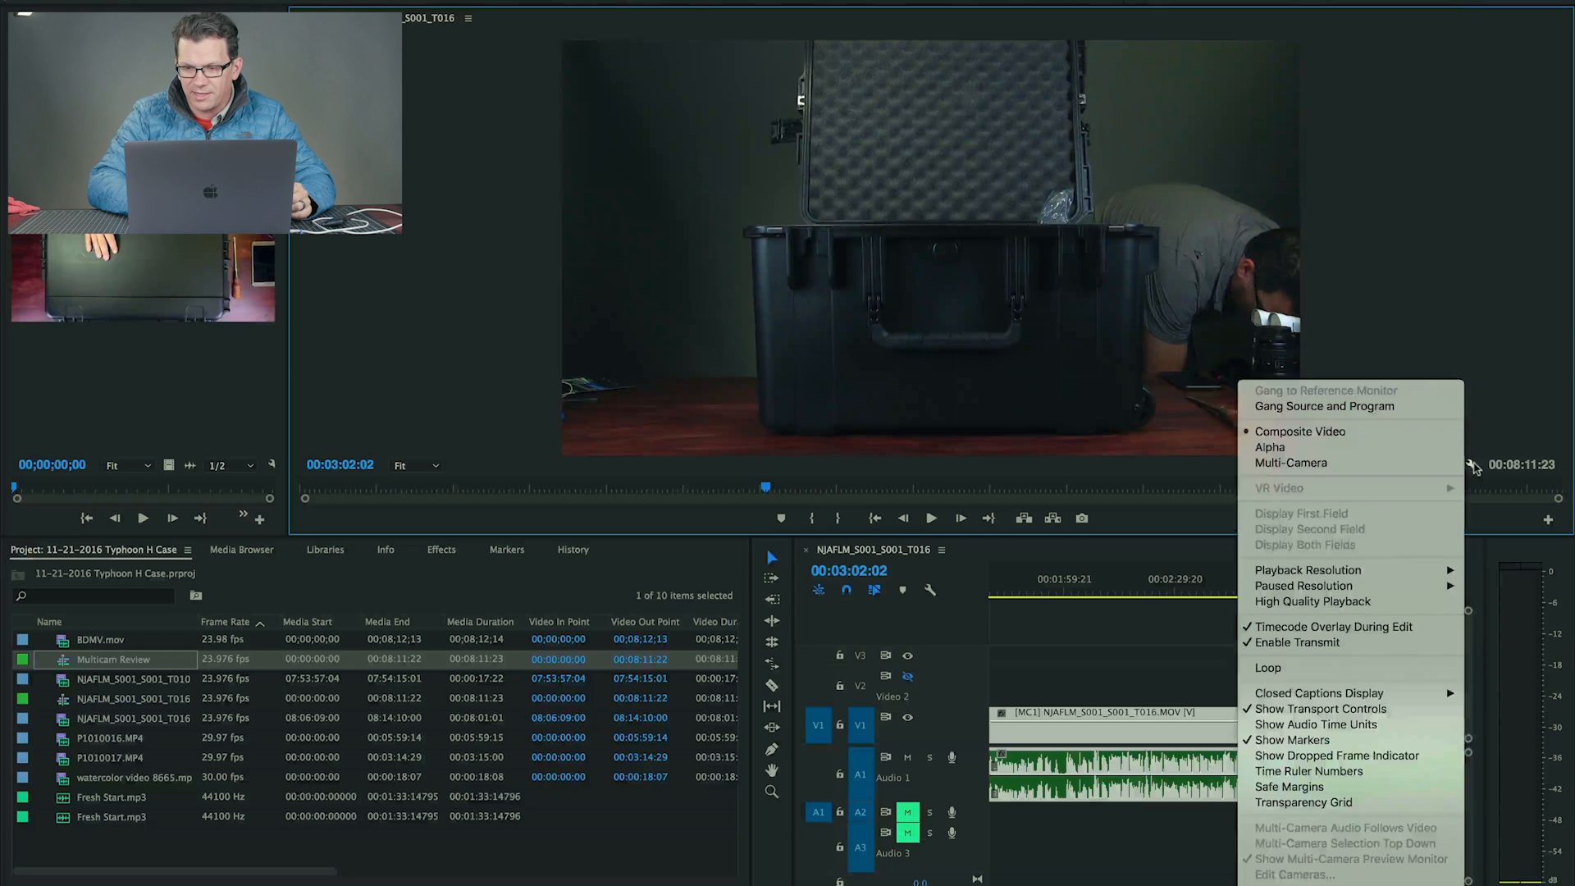
pyautogui.click(1364, 463)
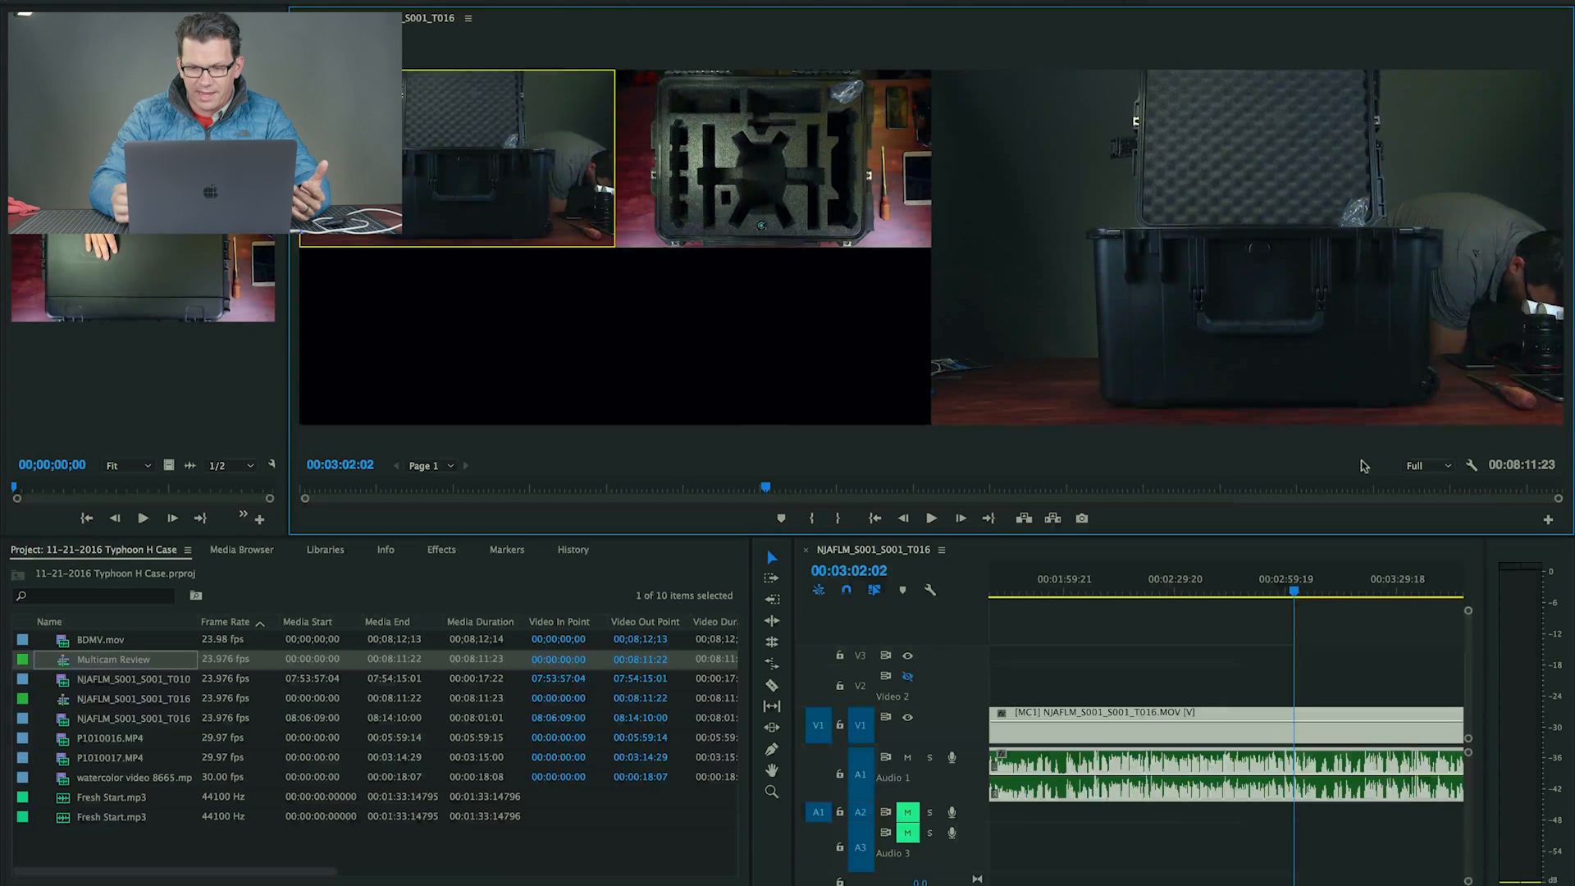
# Play the opening of the multicam clip from 00:00:05:08 to compare both camera angles.
pyautogui.moveTo(1297, 591); pyautogui.dragTo(1031, 730)
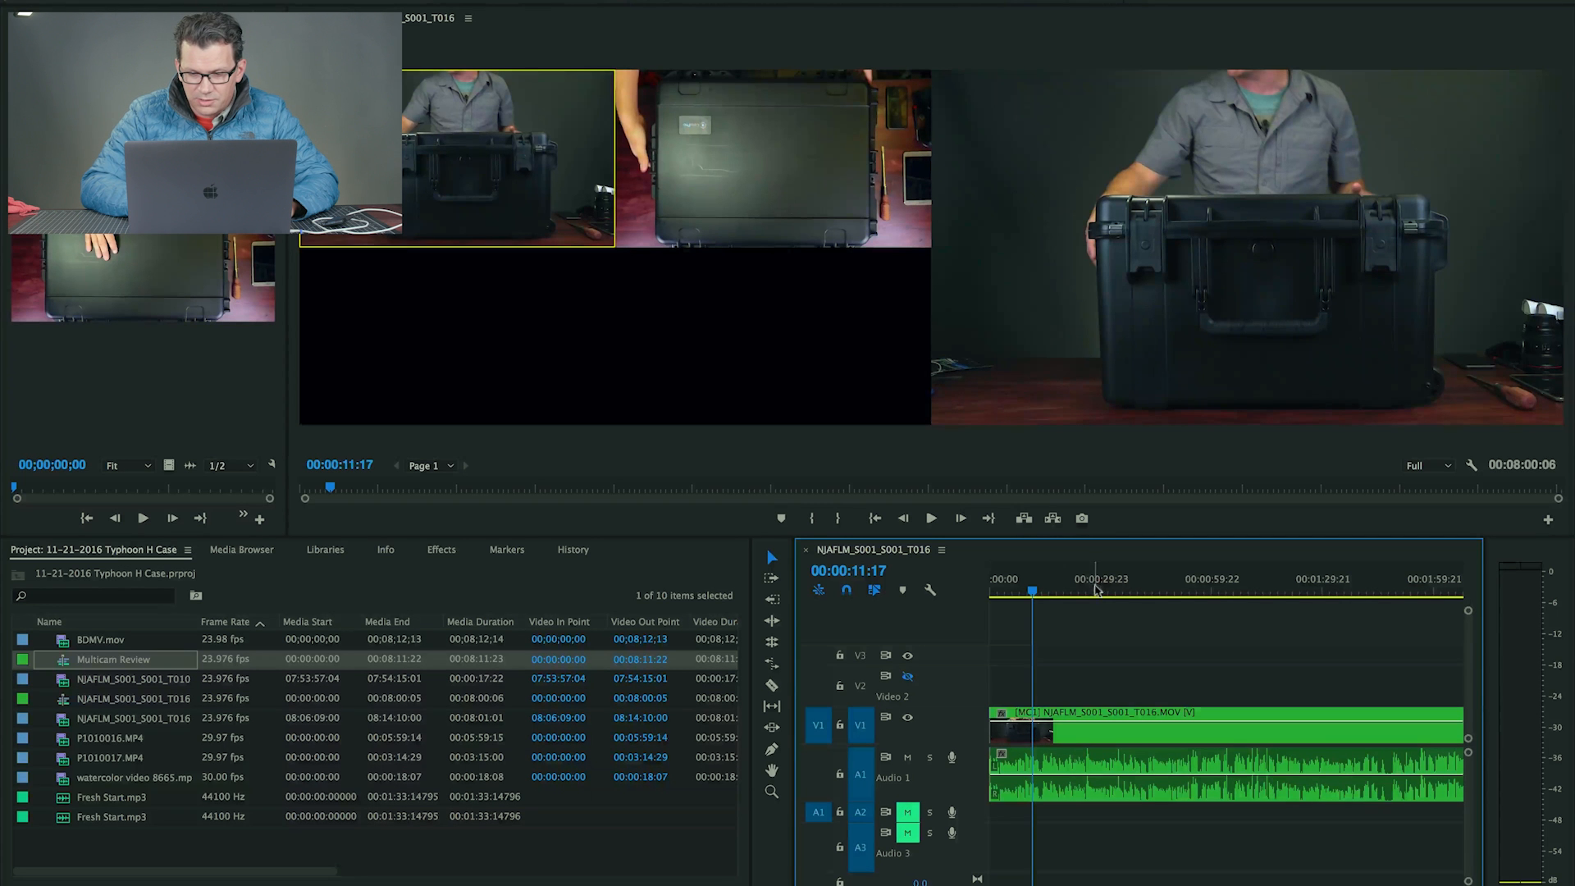
pyautogui.click(1010, 590)
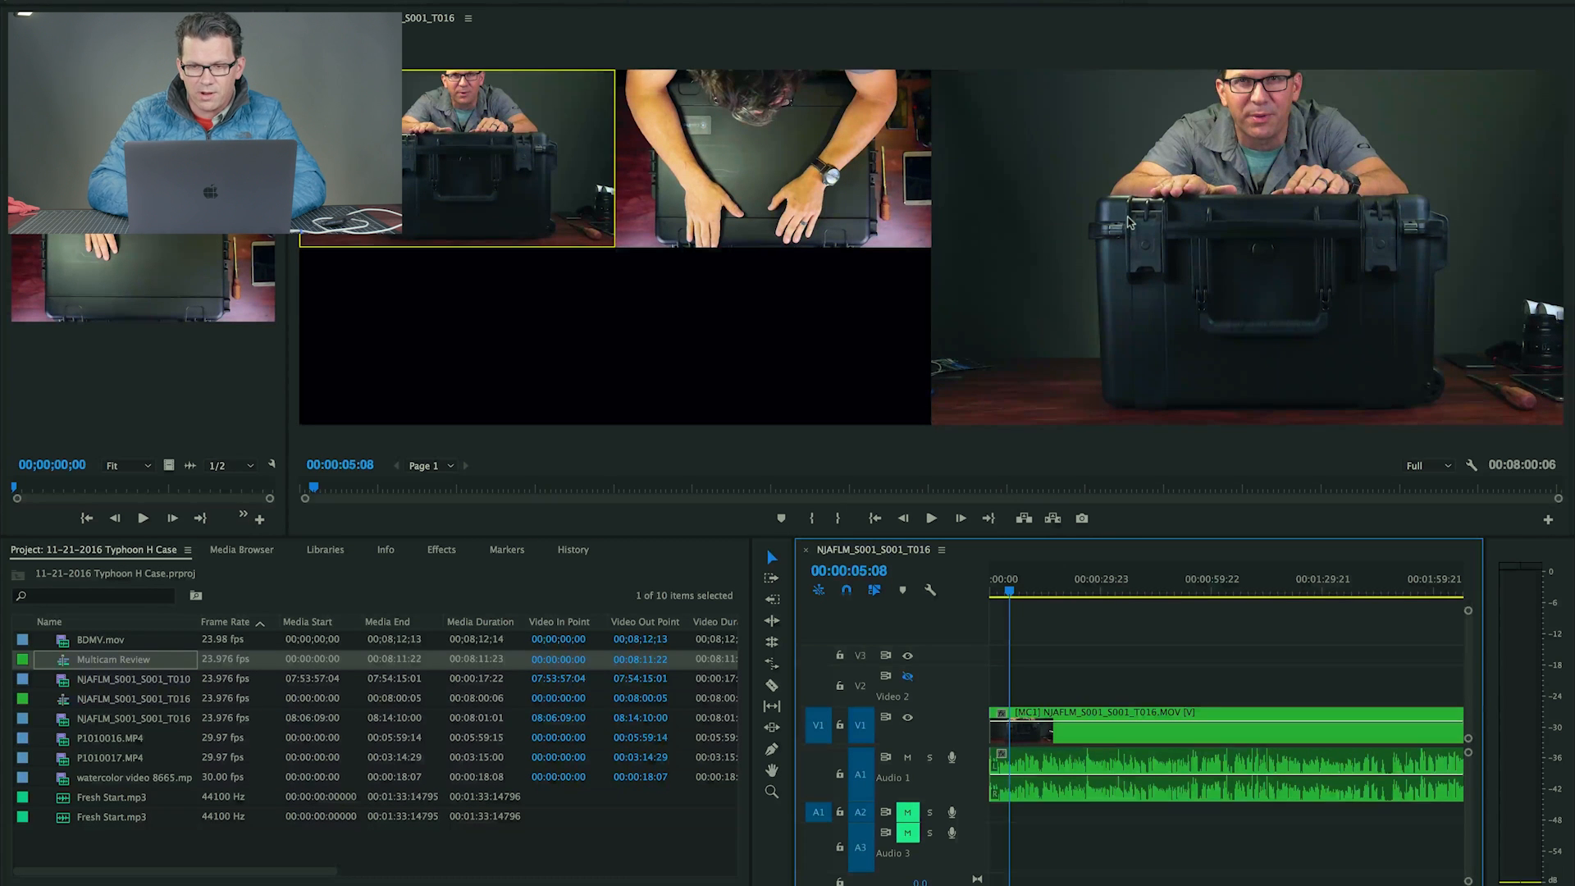
pyautogui.press('space')
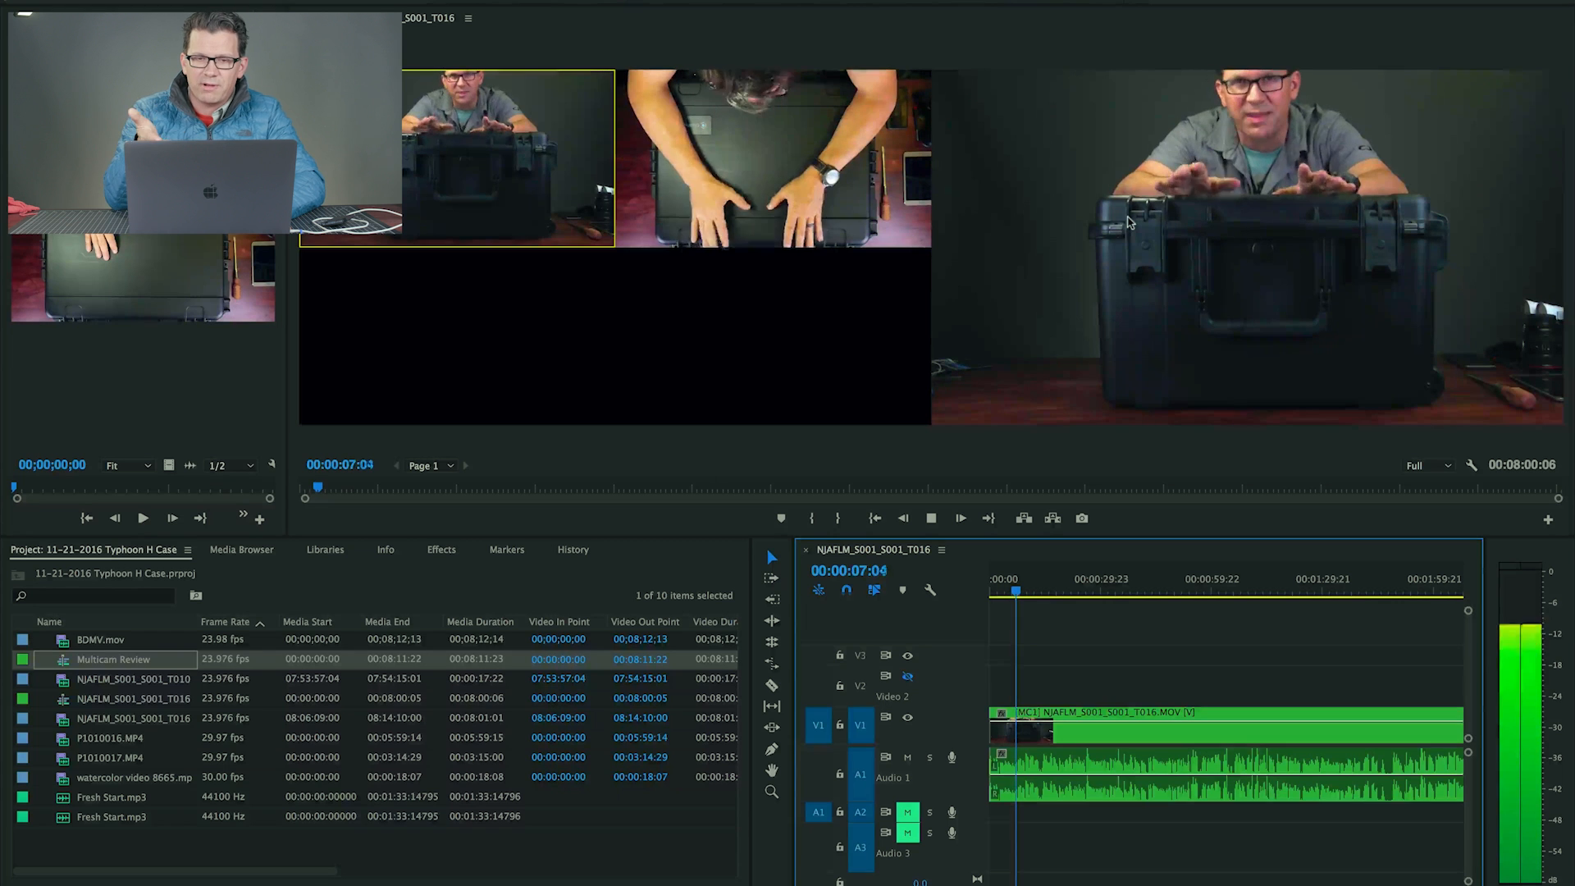
pyautogui.press('space')
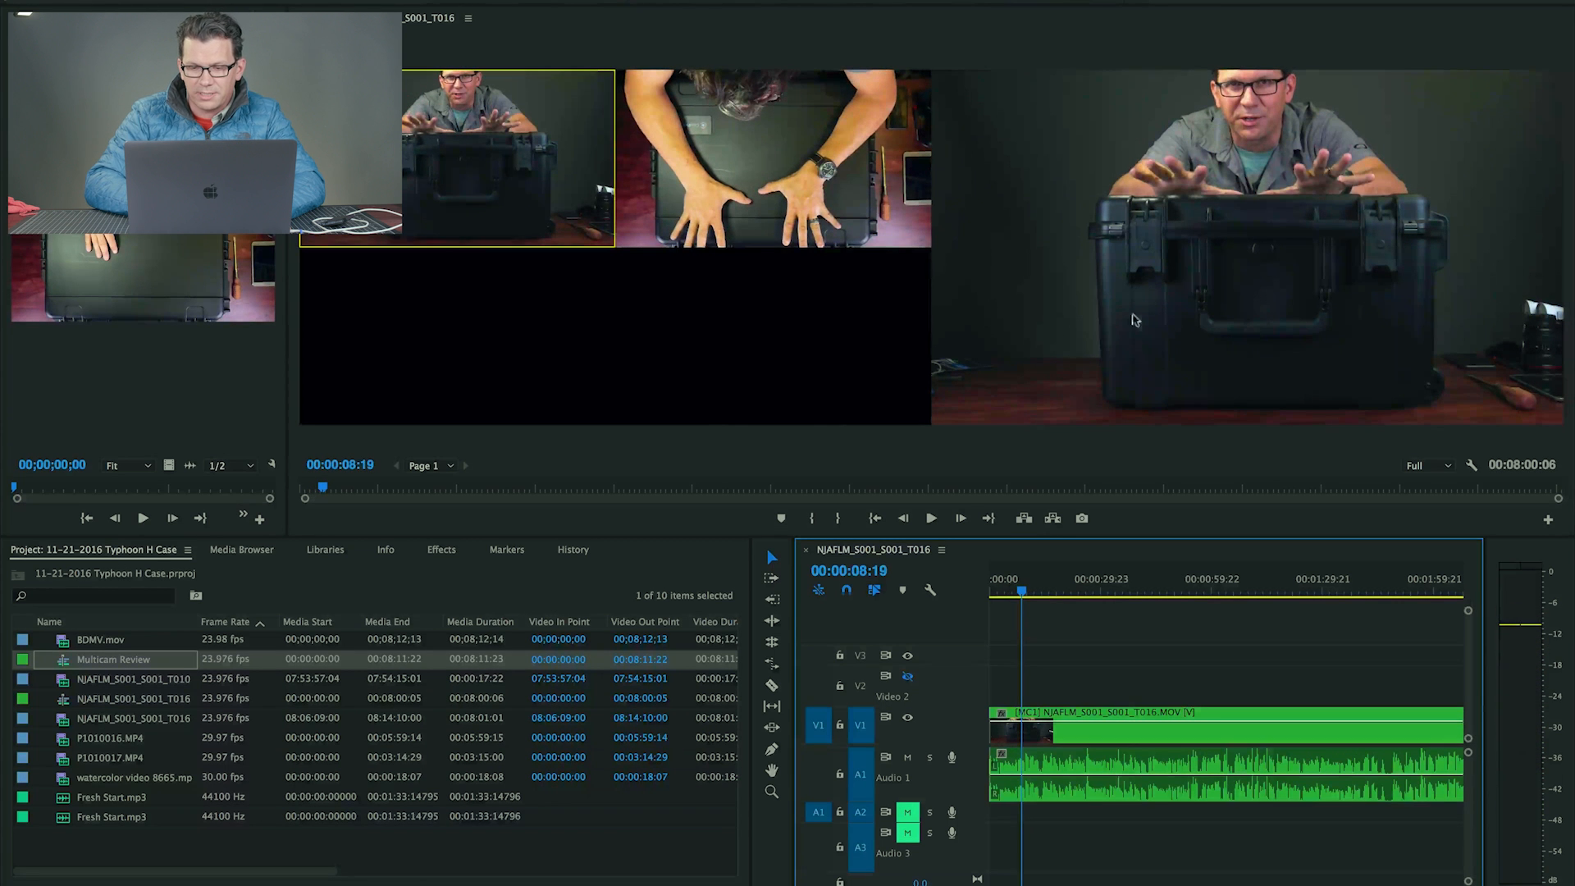
# Cut the multicam clip just after 00:01:46:20 and switch the part following the cut to Camera 2.
pyautogui.moveTo(1022, 594); pyautogui.dragTo(1042, 592)
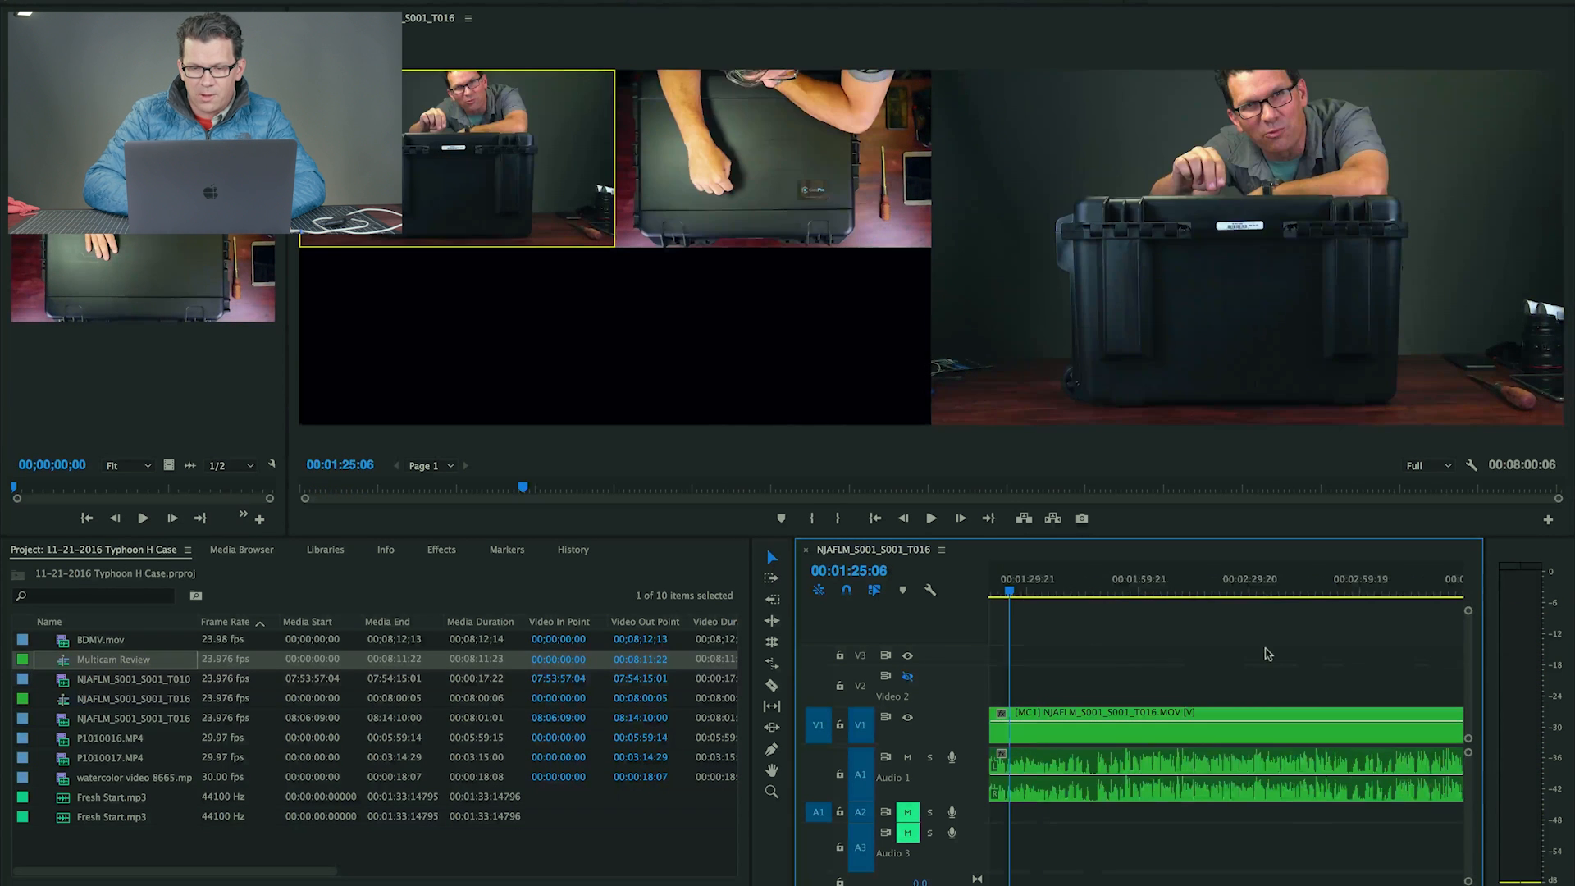
pyautogui.moveTo(1011, 587); pyautogui.dragTo(1061, 599)
pyautogui.press('space')
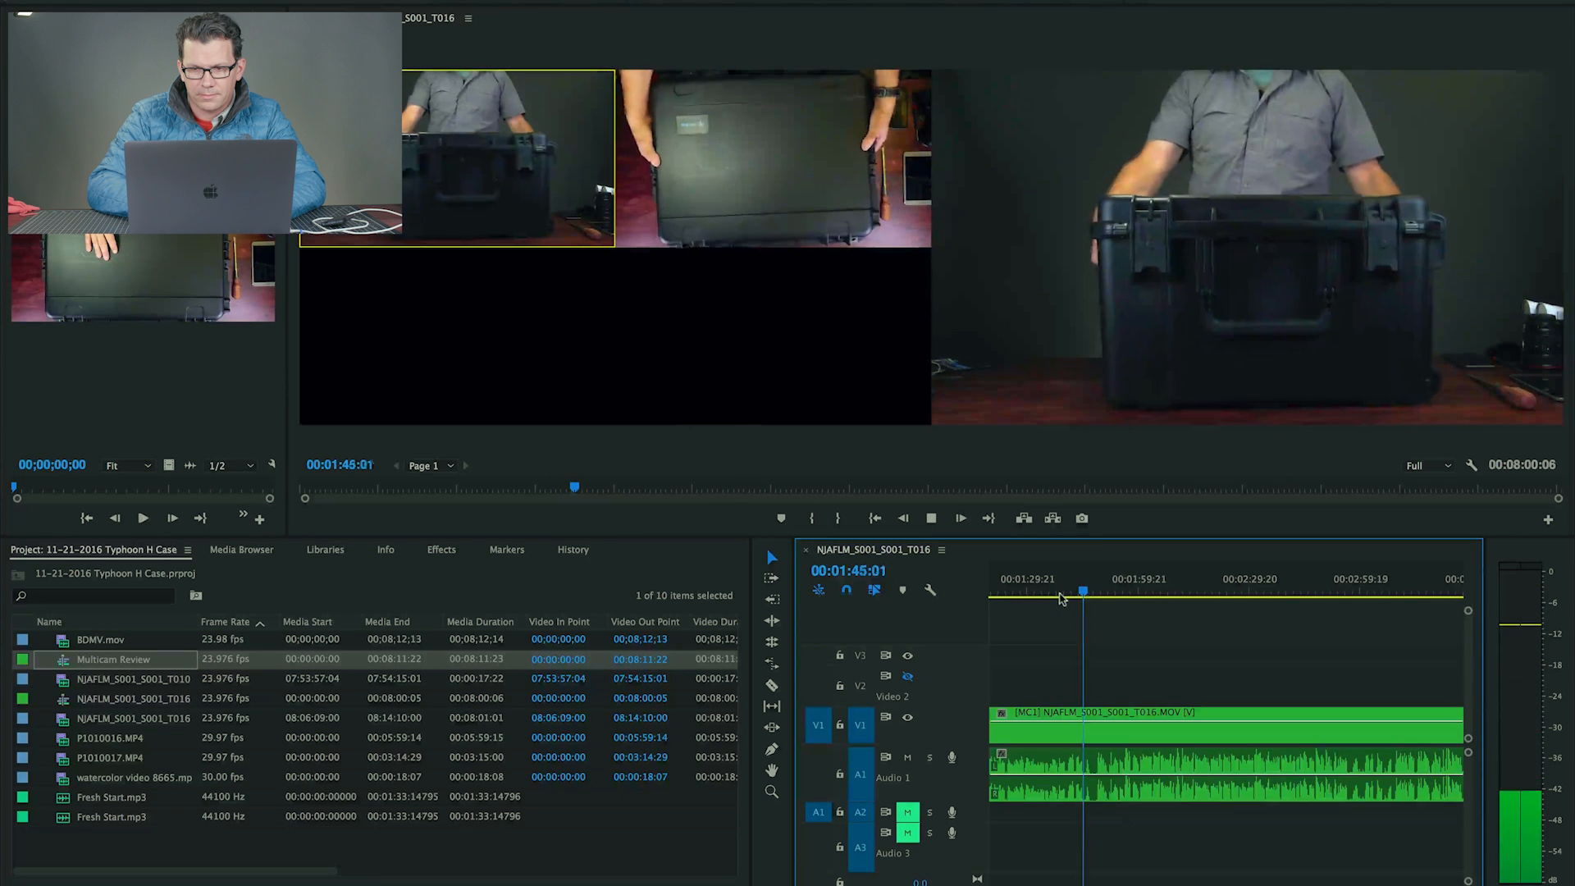
pyautogui.press('space')
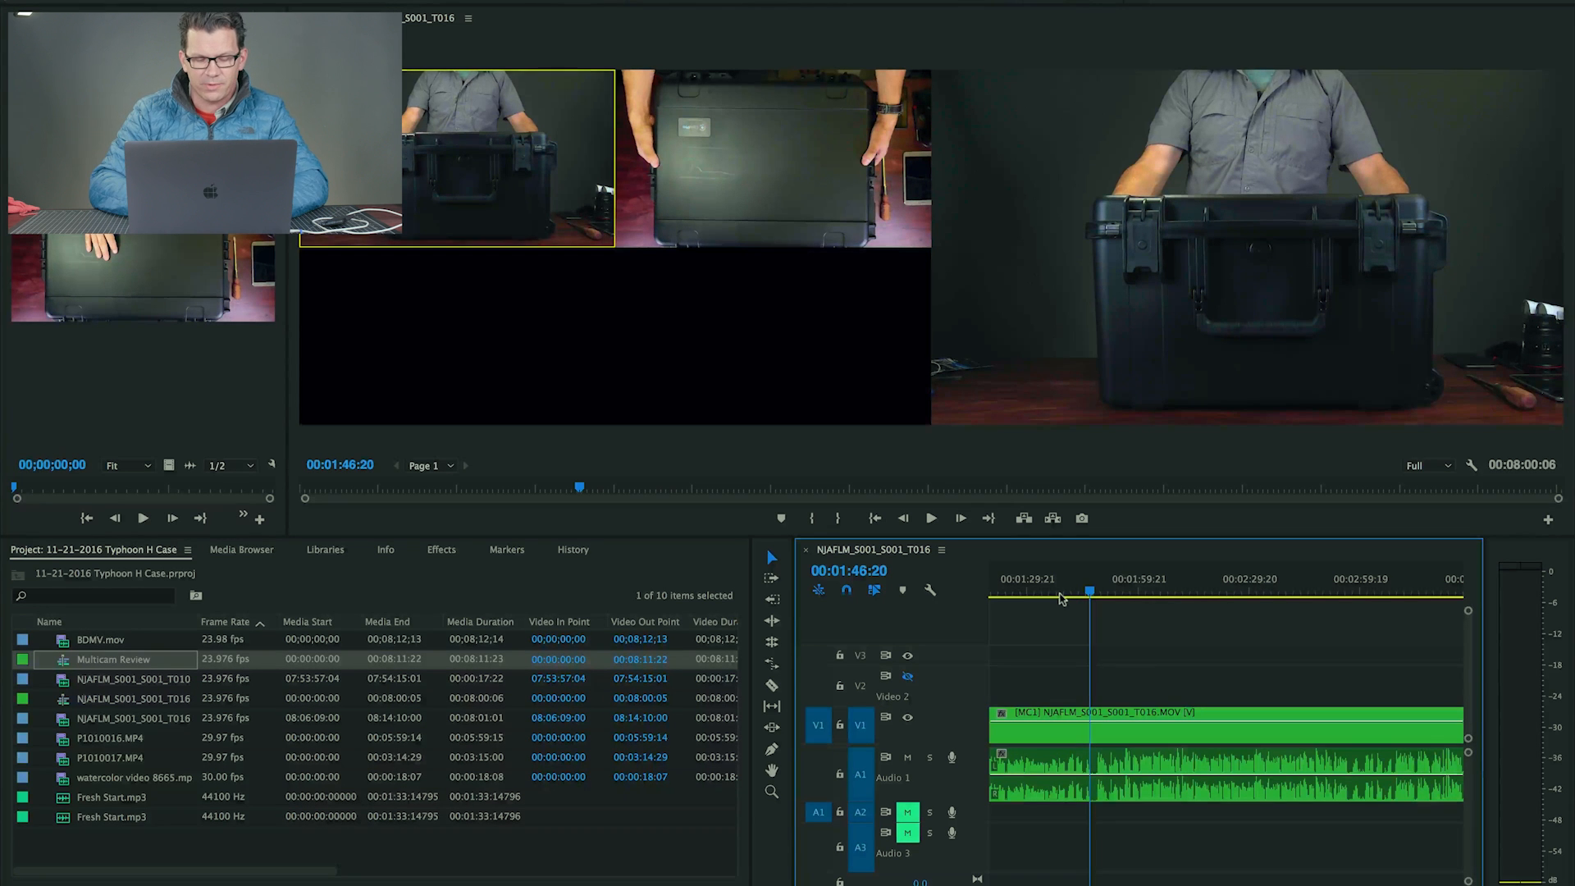
pyautogui.press('c')
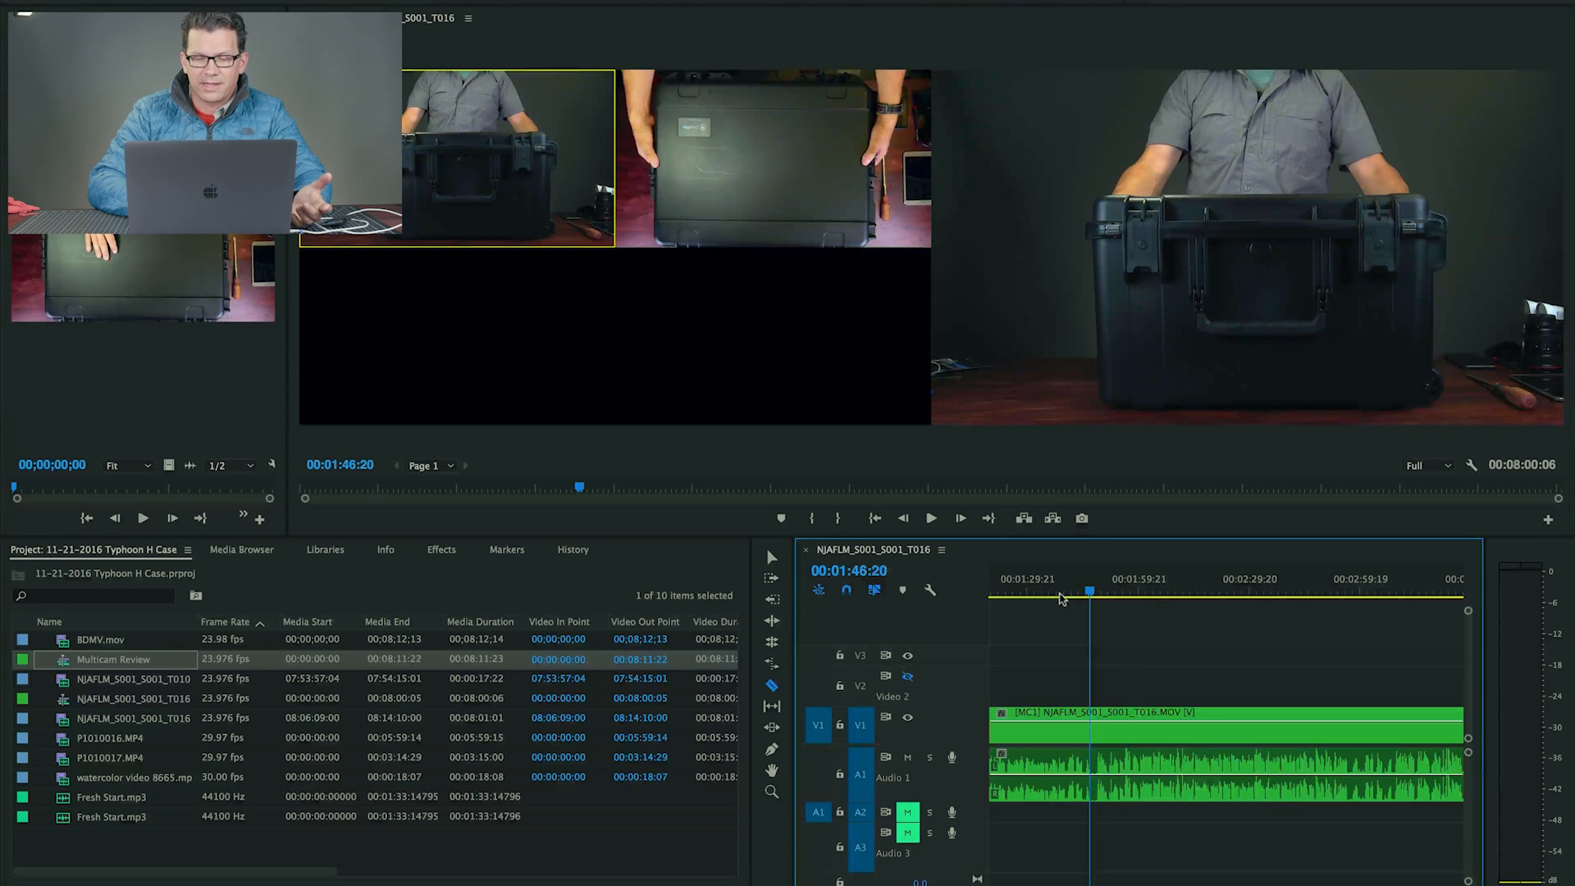
pyautogui.click(1096, 729)
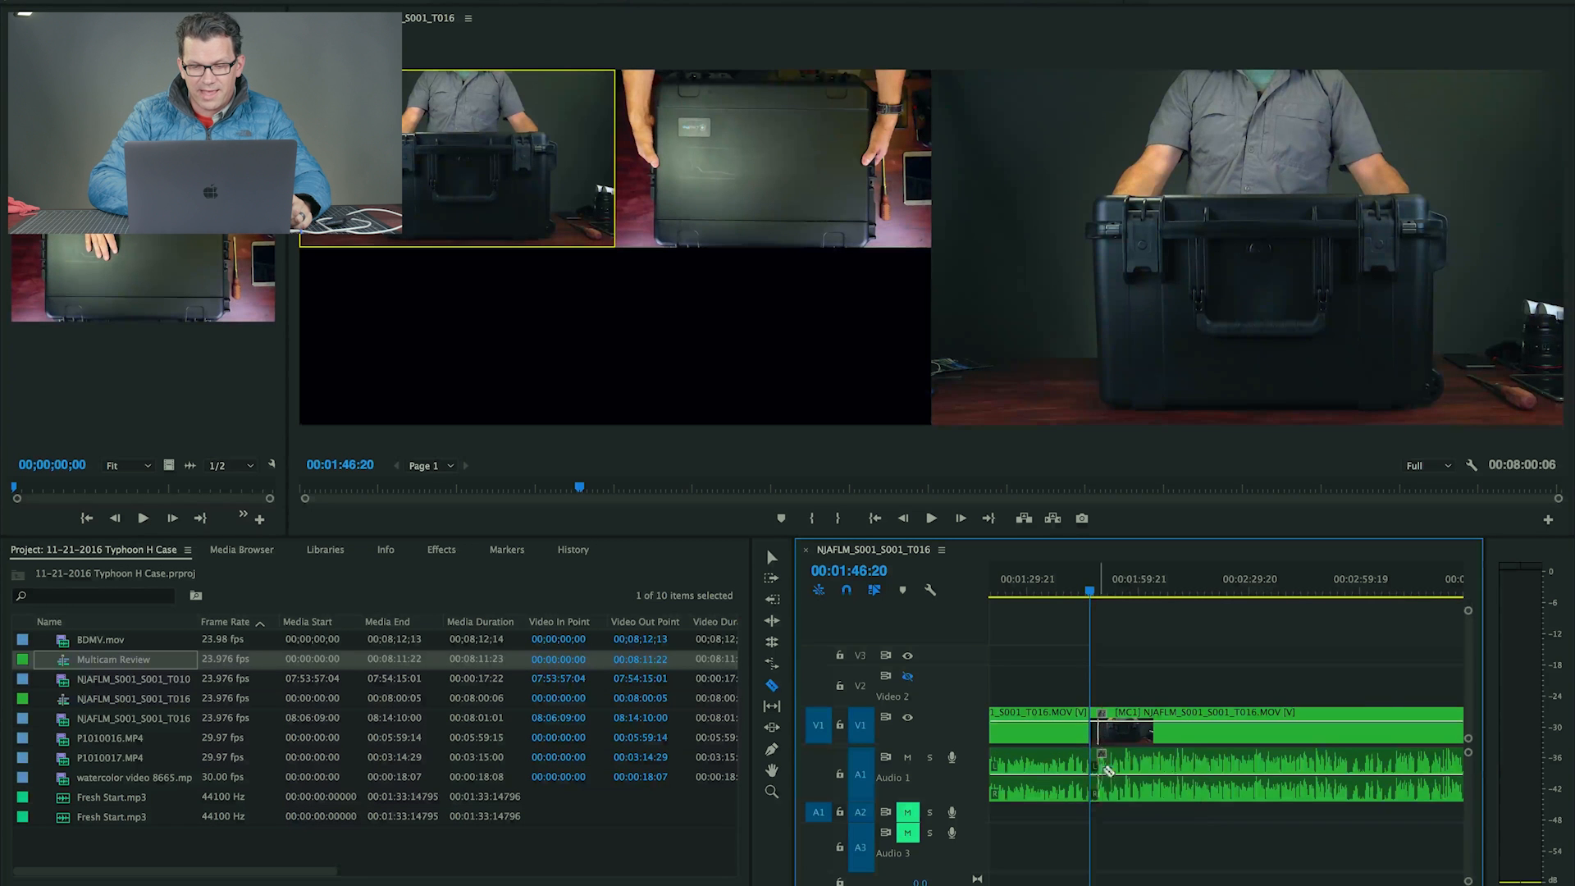
pyautogui.rightClick(1116, 717)
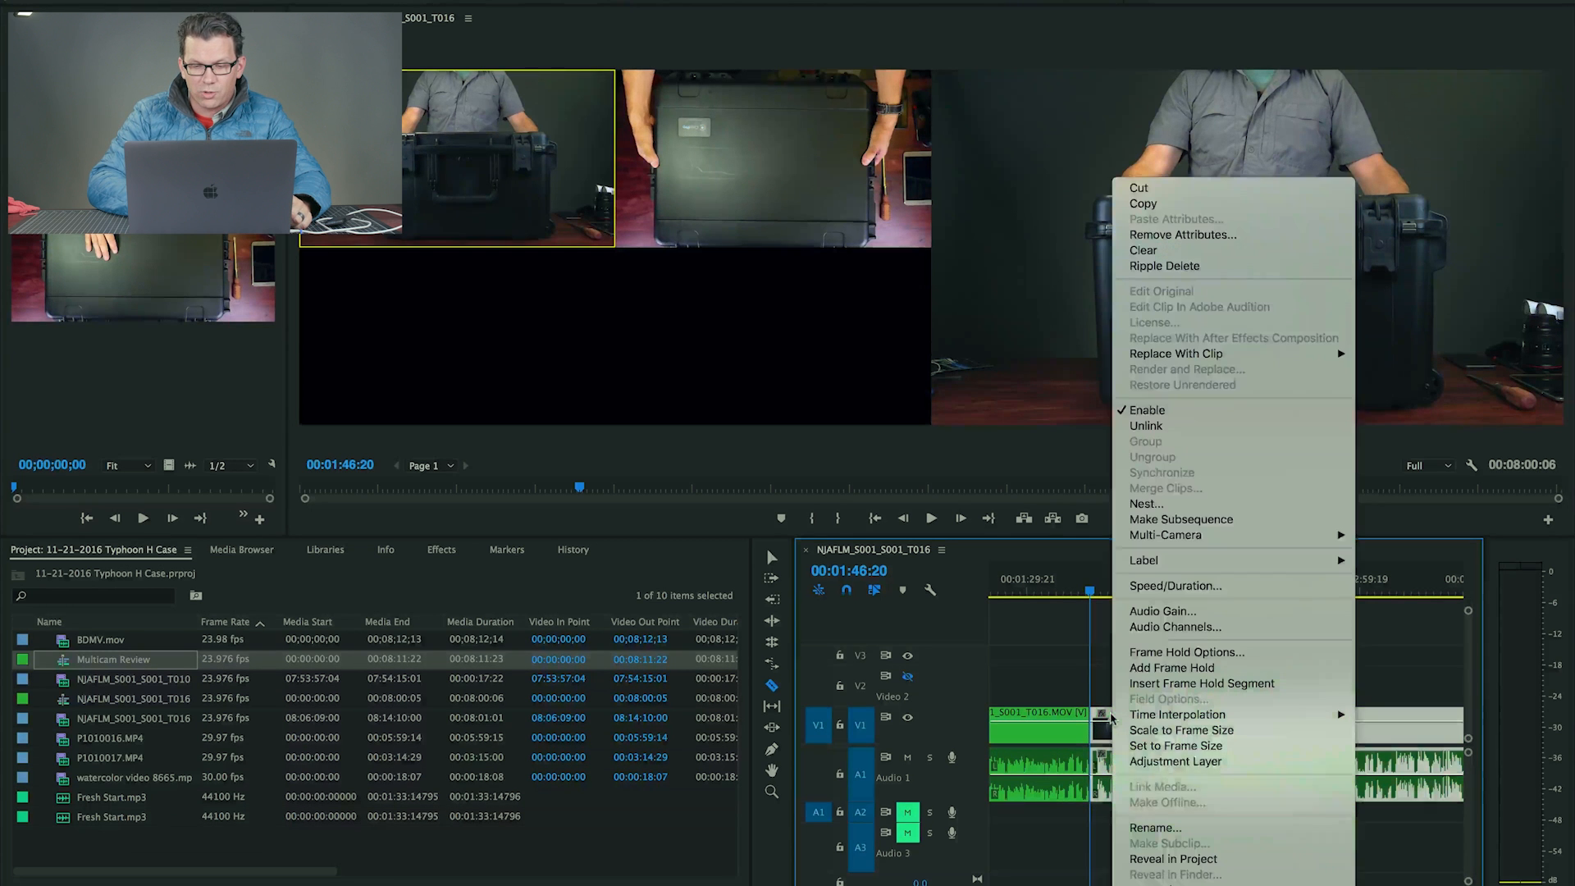
pyautogui.moveTo(1197, 534)
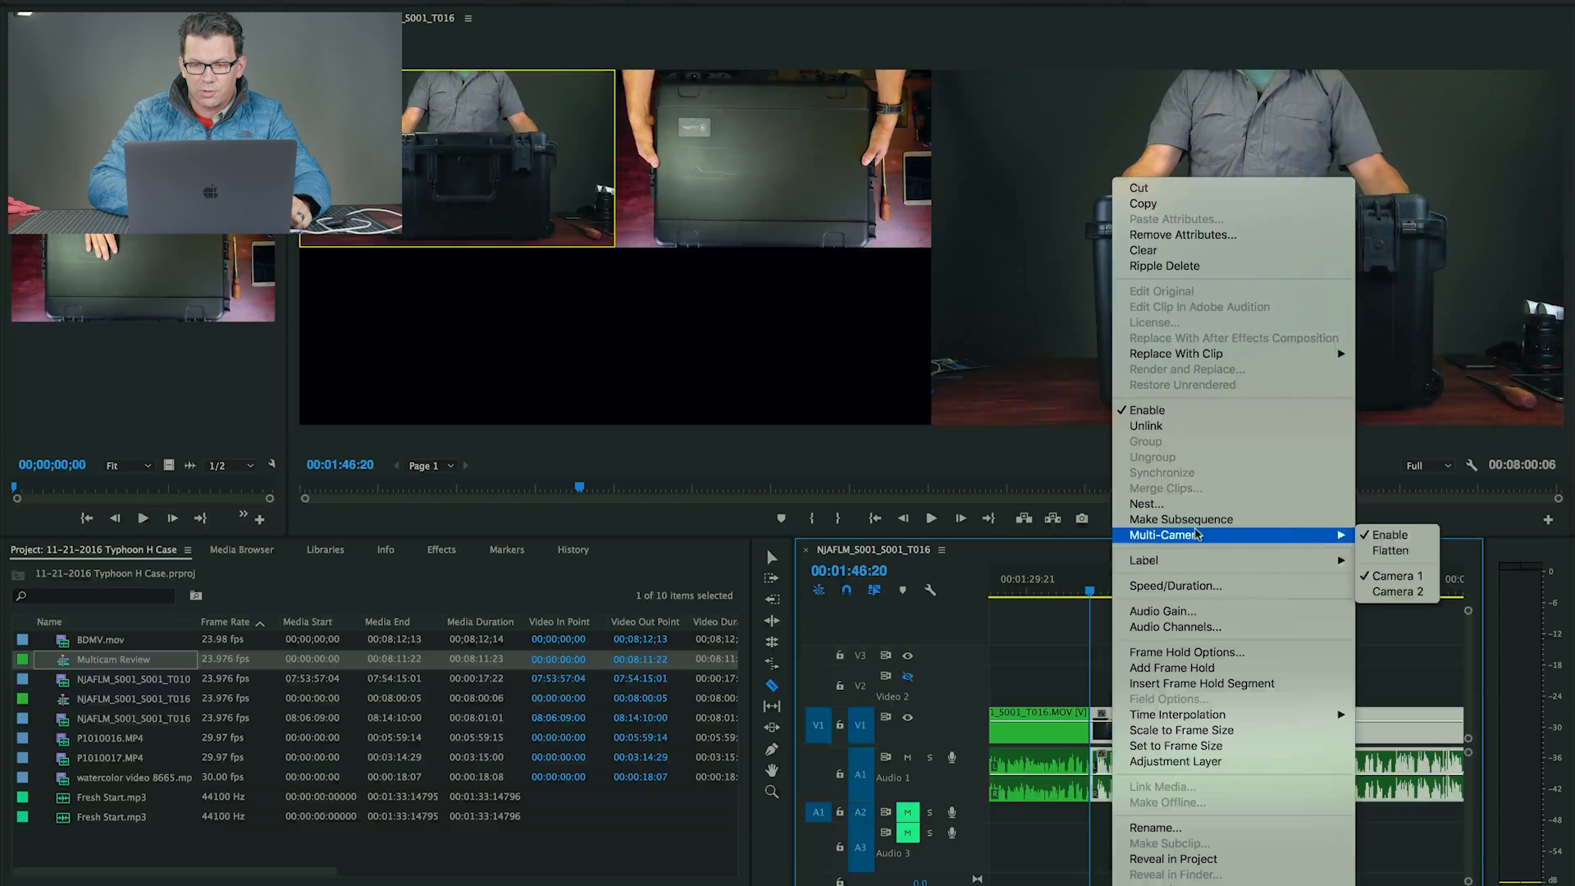
pyautogui.click(1397, 591)
# Play across the cut to check the angle change, and undo both the Camera 2 switch and the cut.
pyautogui.click(1083, 591)
pyautogui.press('space')
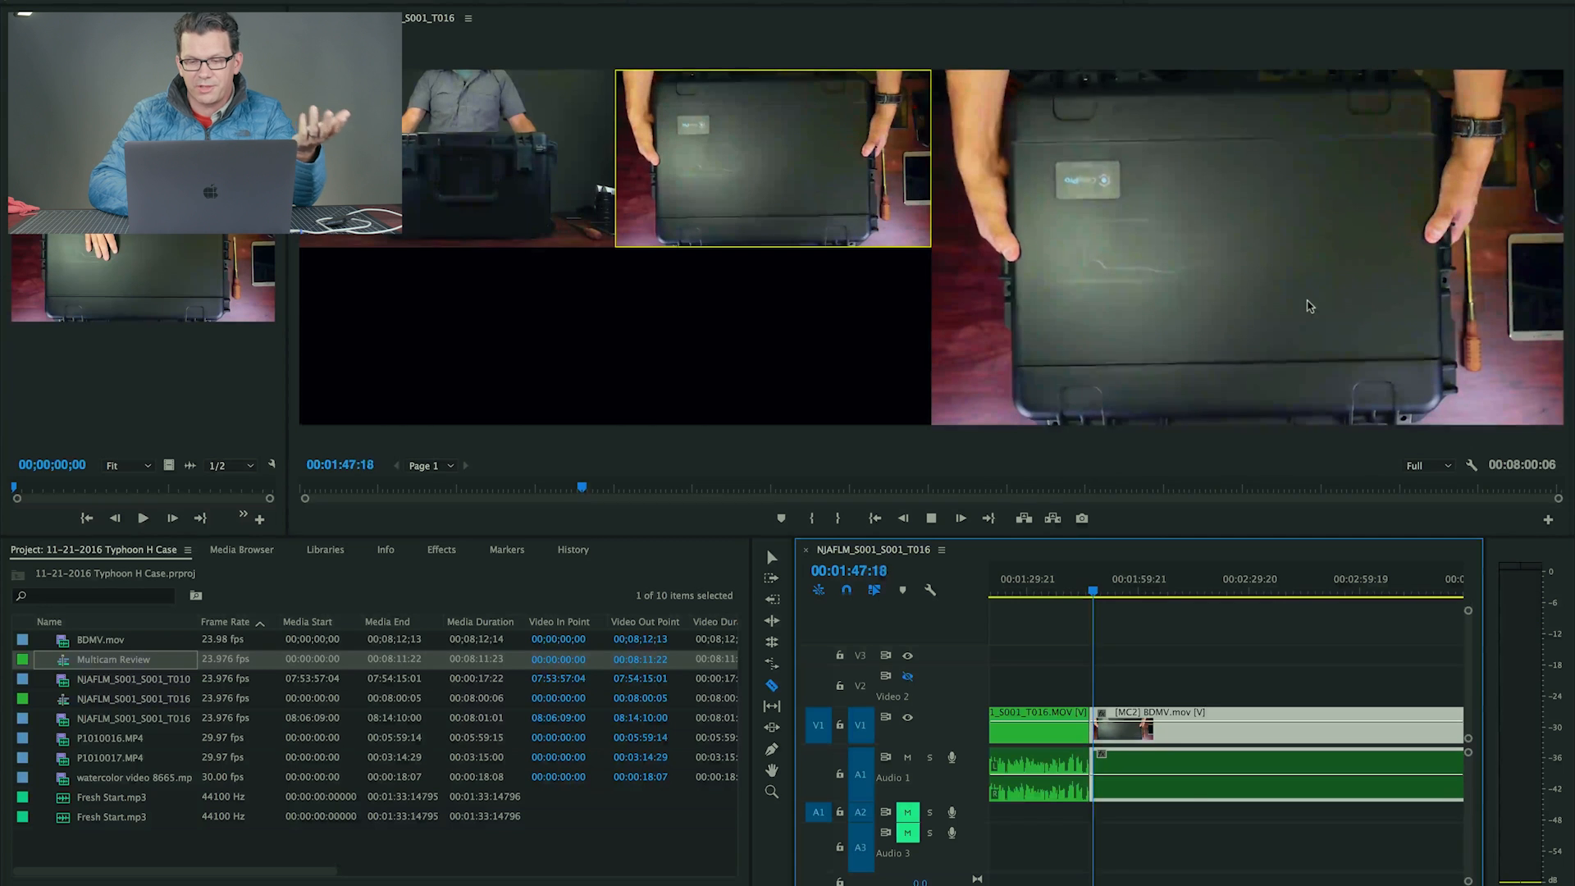
pyautogui.press('space')
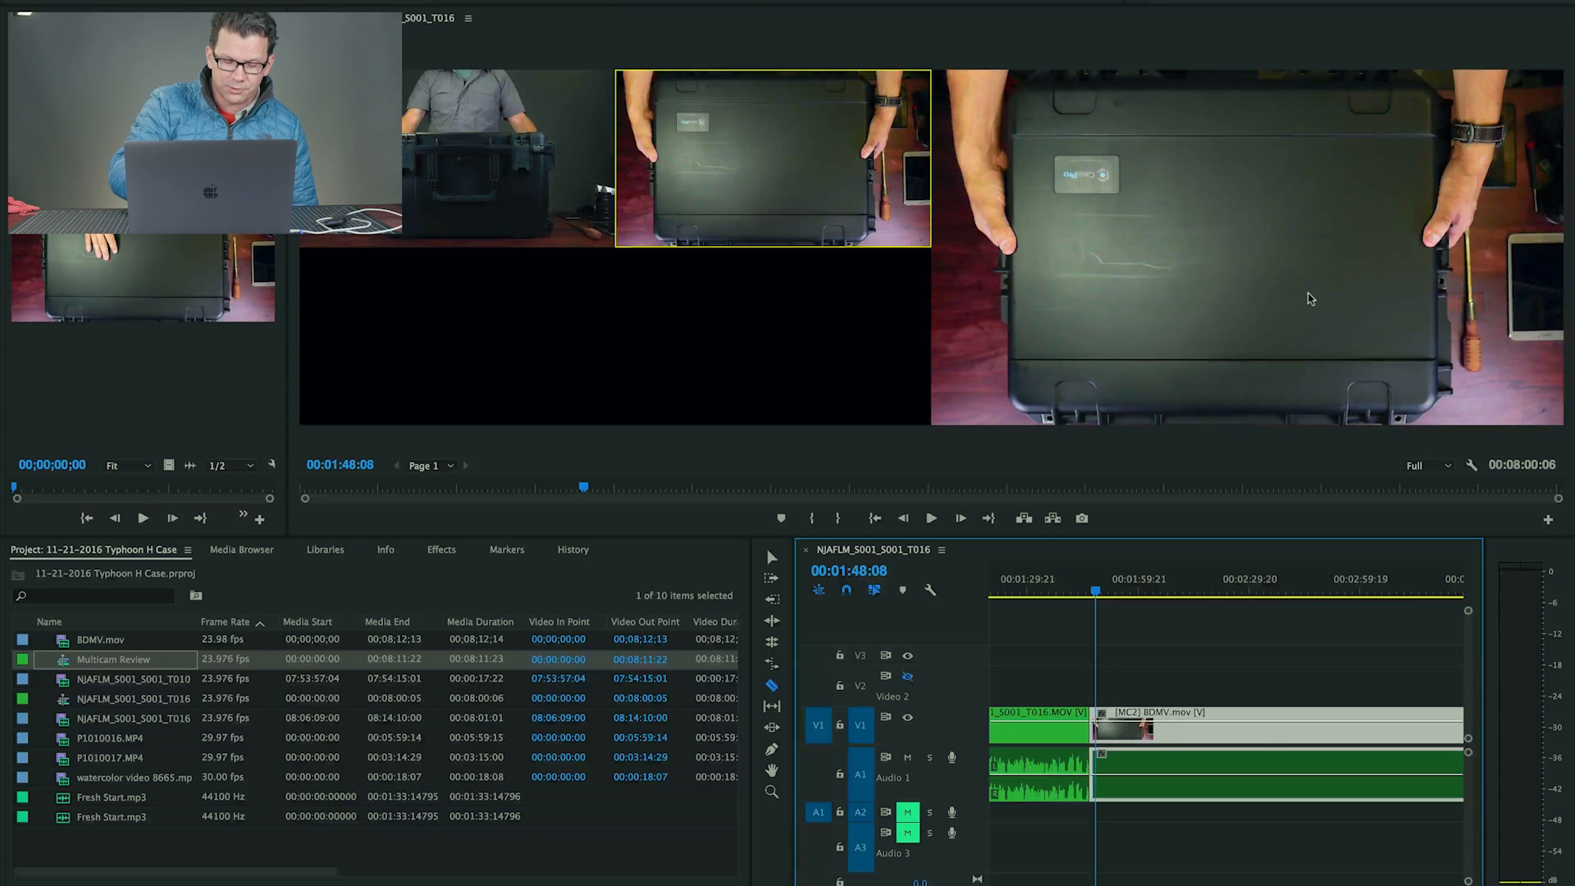
pyautogui.press('1')
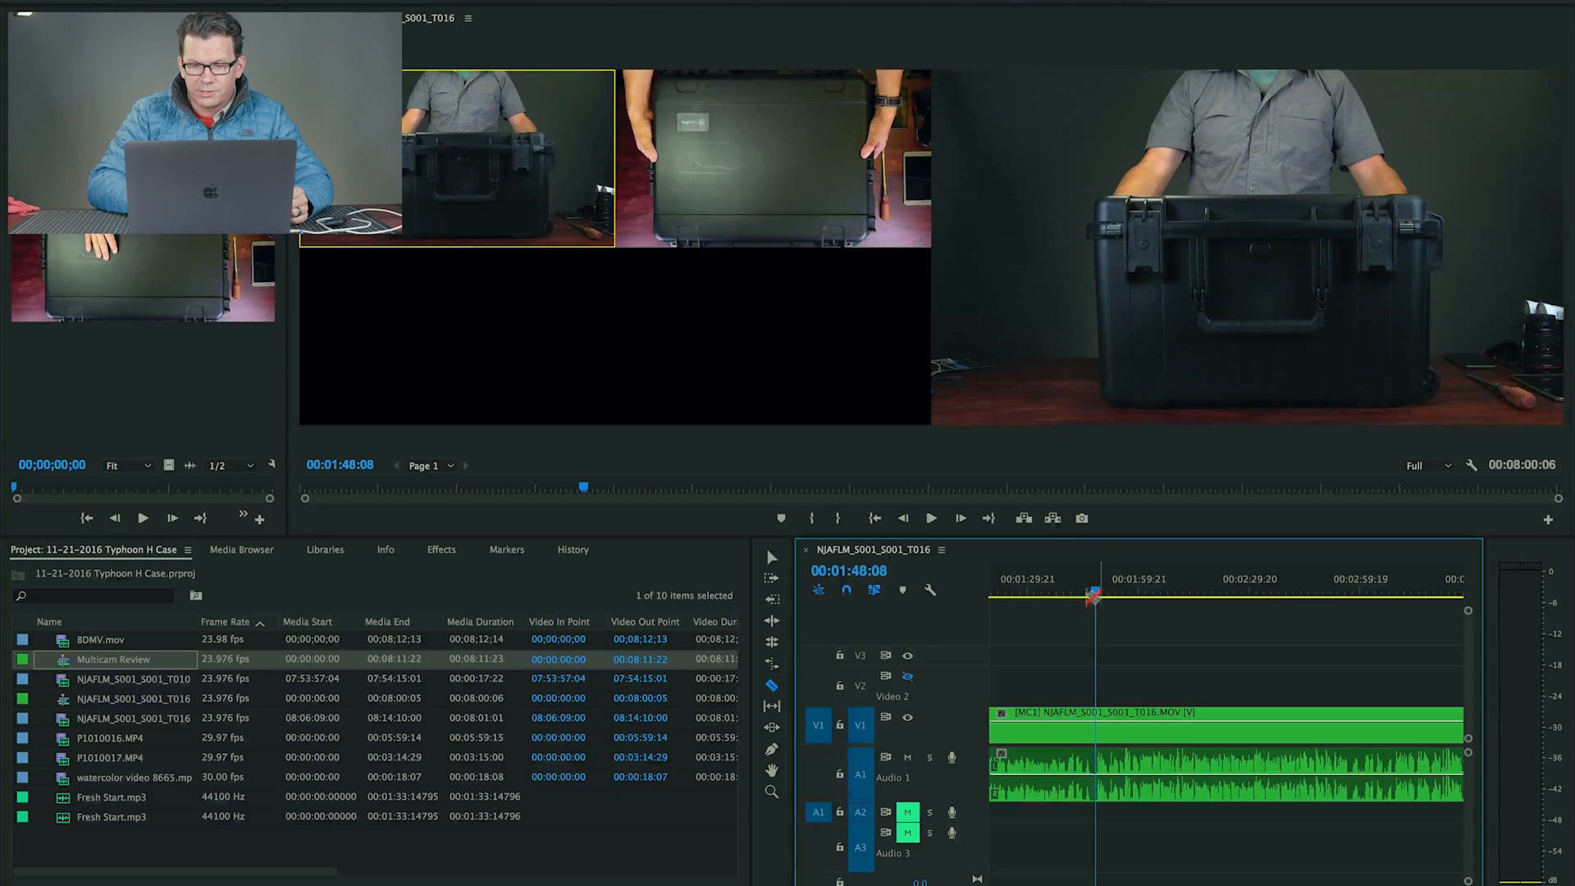
# Play from 00:01:41:05, switching live to Camera 2, Camera 1 and Camera 2 again, stop at 00:02:13:12 and scrub onward.
pyautogui.moveTo(1098, 594); pyautogui.dragTo(1071, 592)
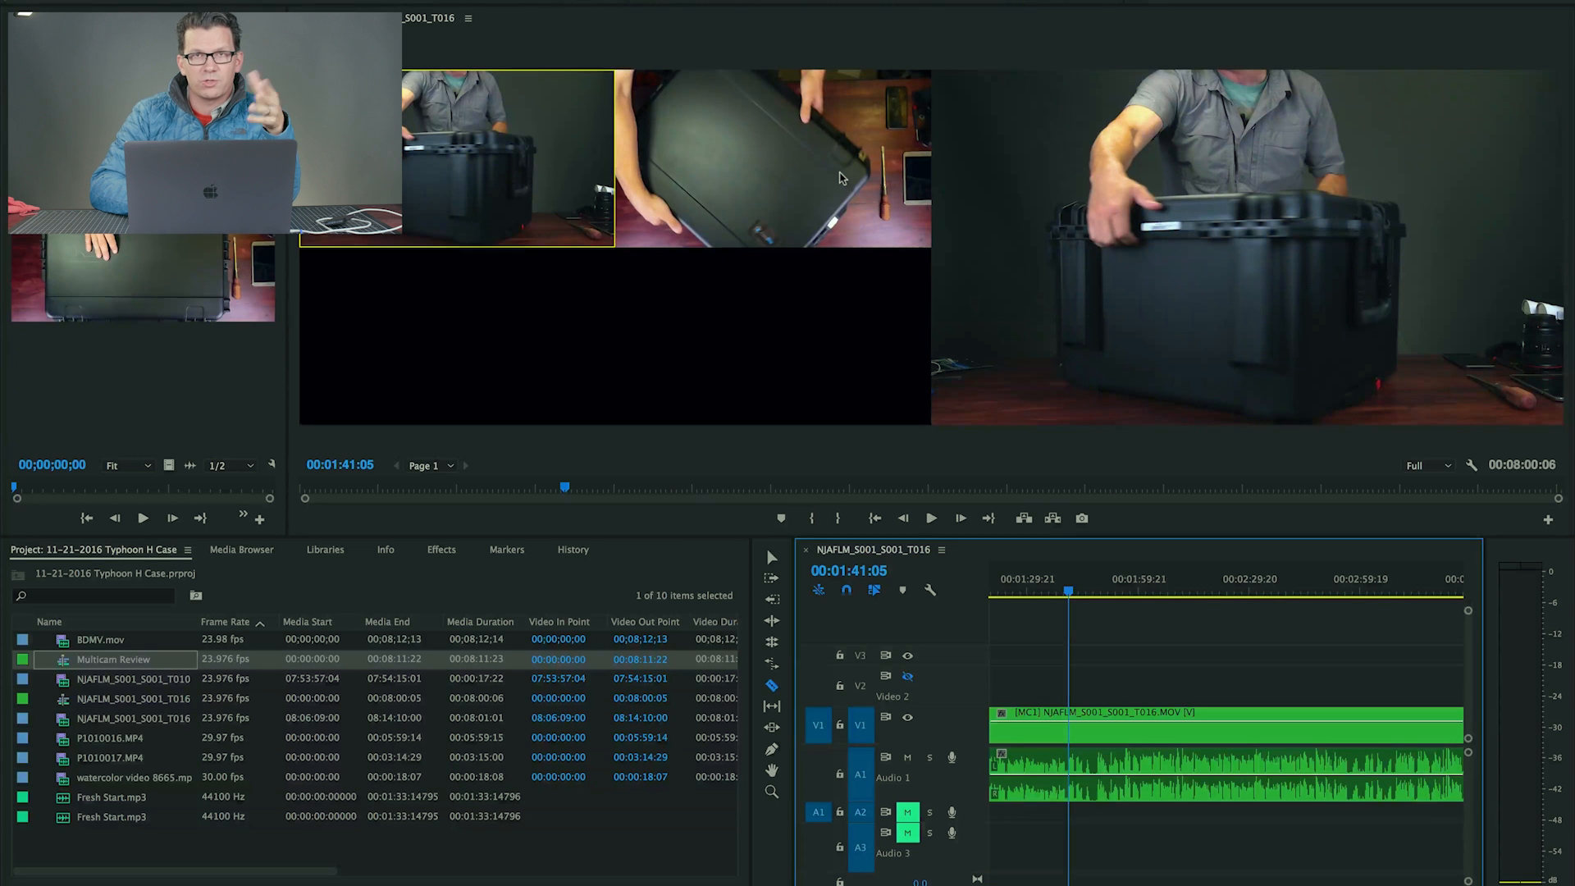
pyautogui.press('space')
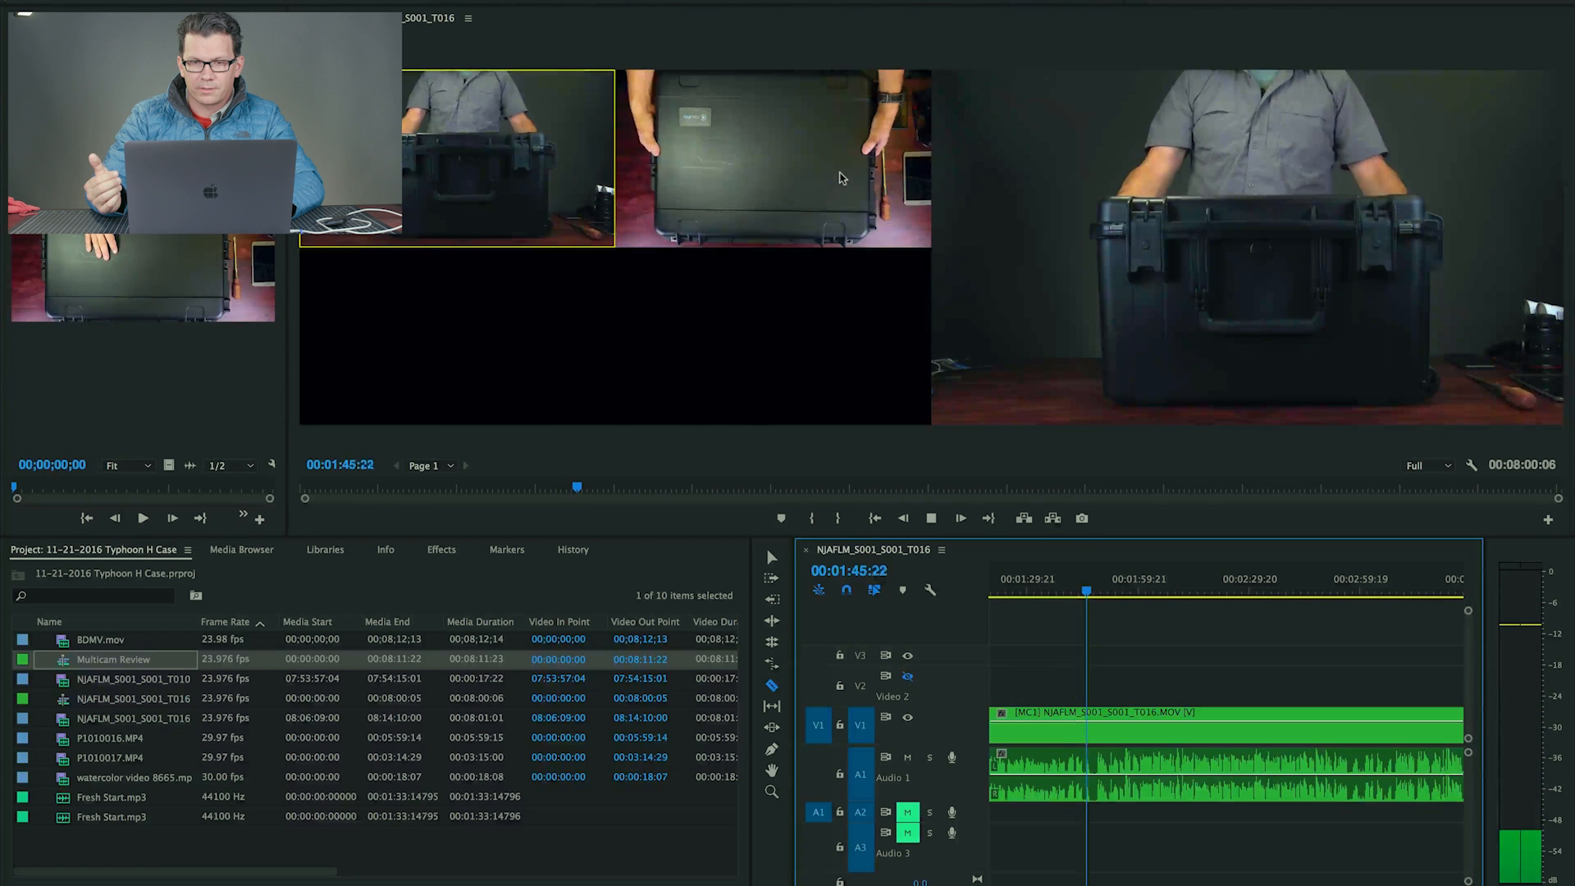
pyautogui.click(841, 178)
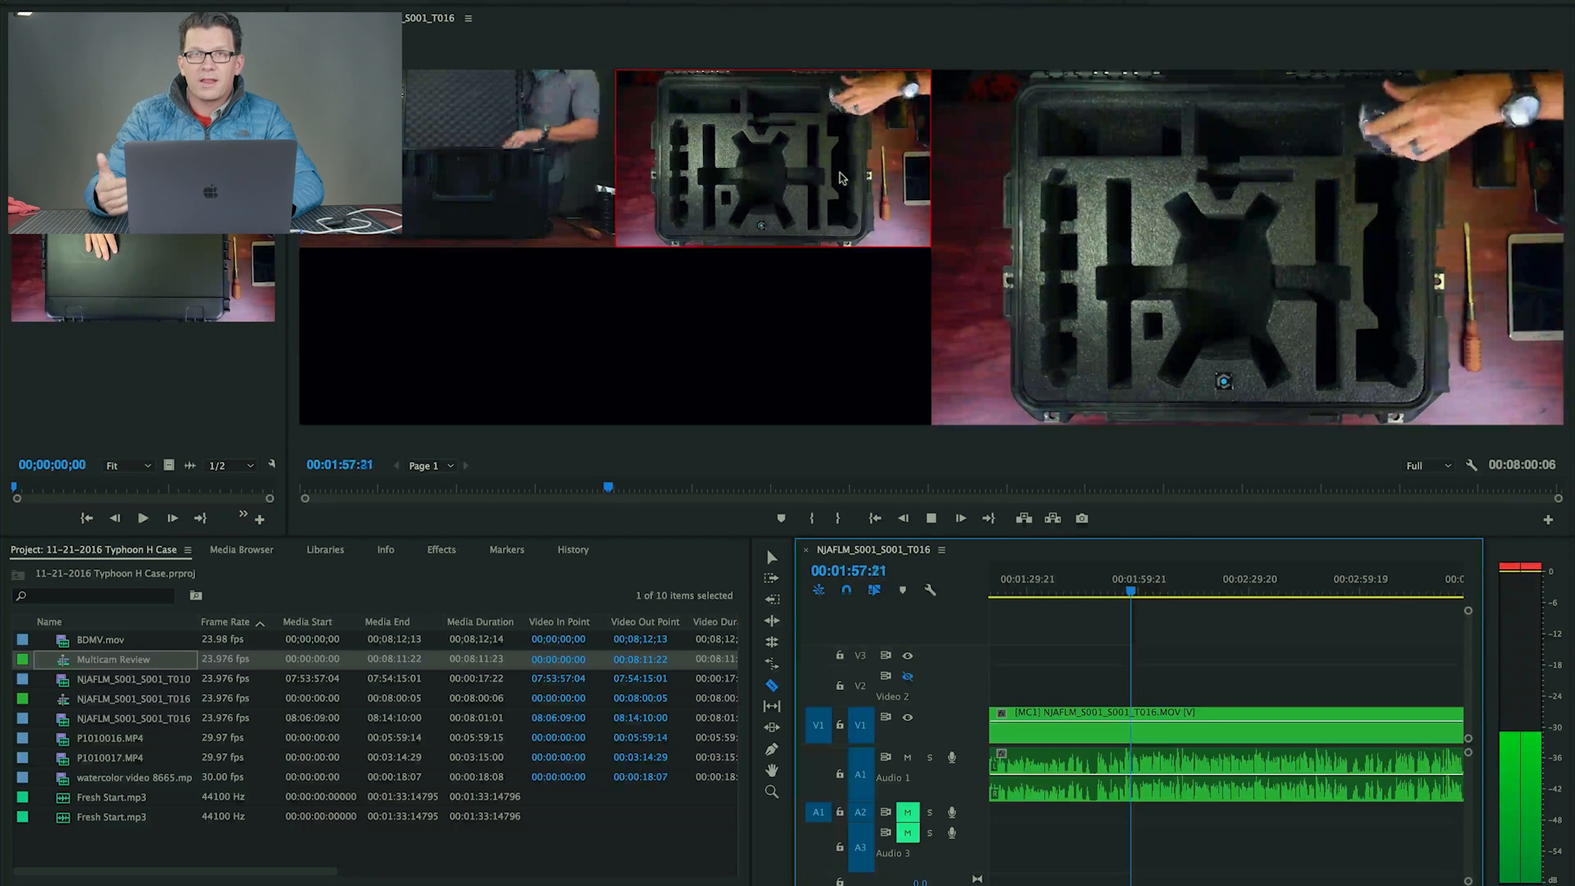
pyautogui.press('1')
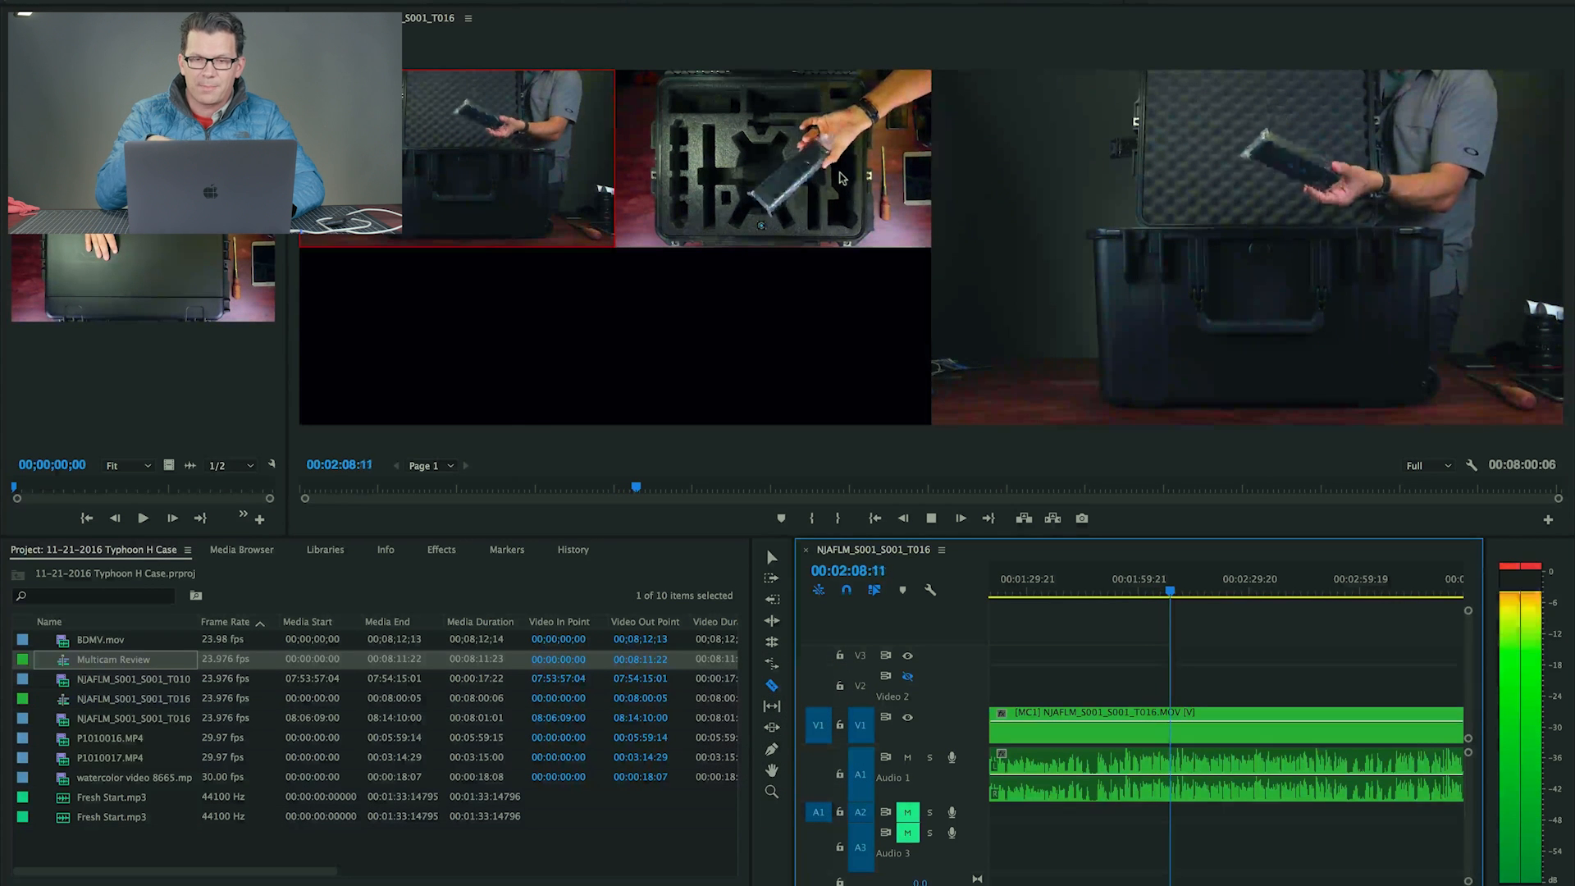
pyautogui.click(840, 177)
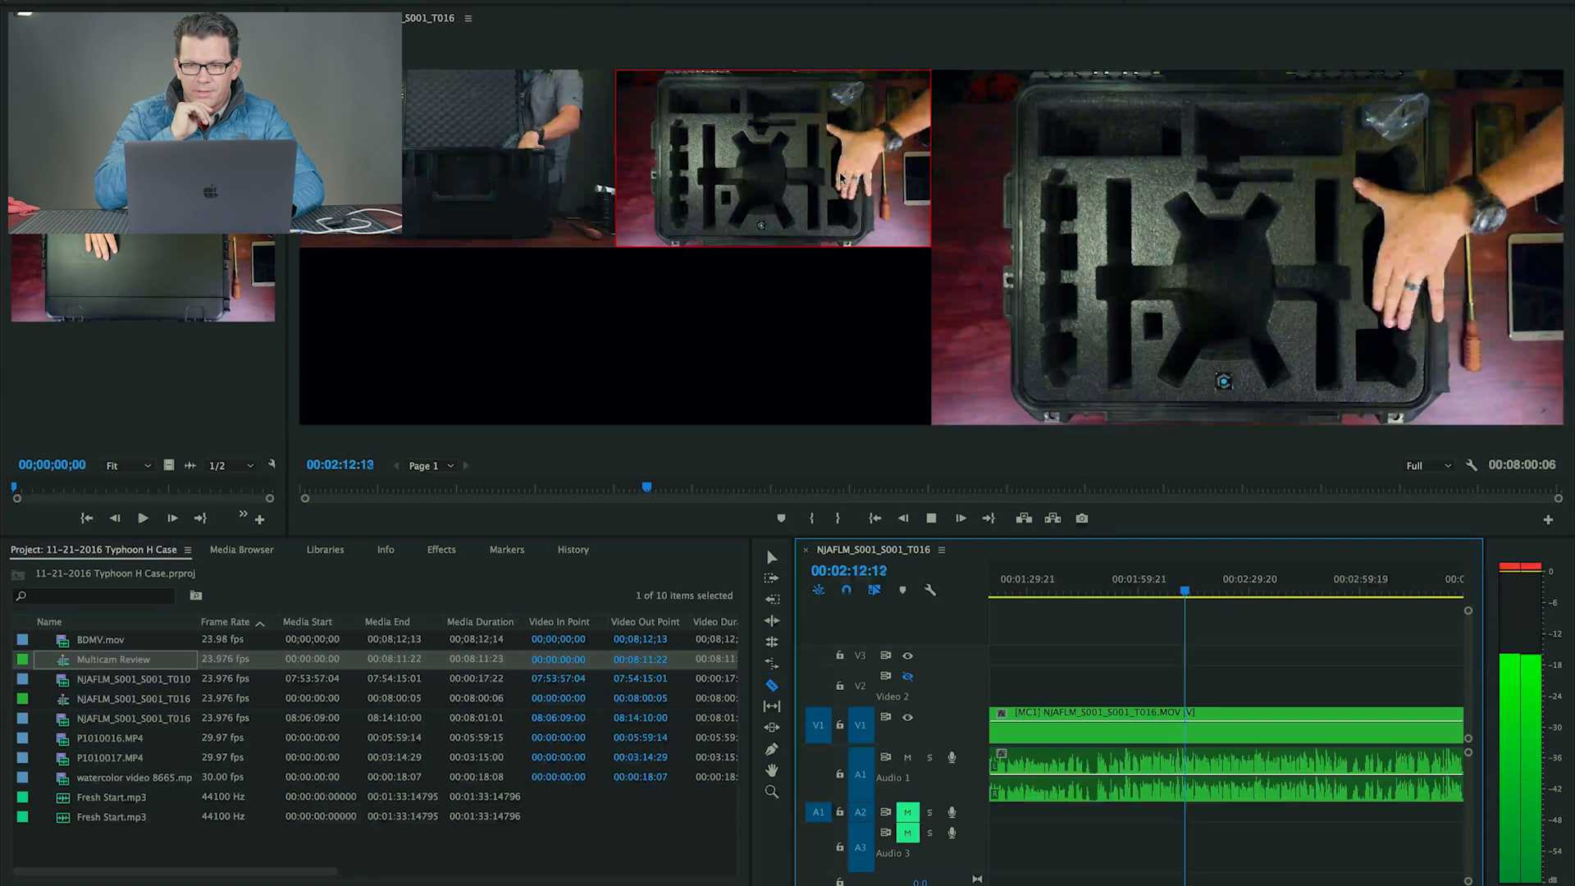
pyautogui.press('space')
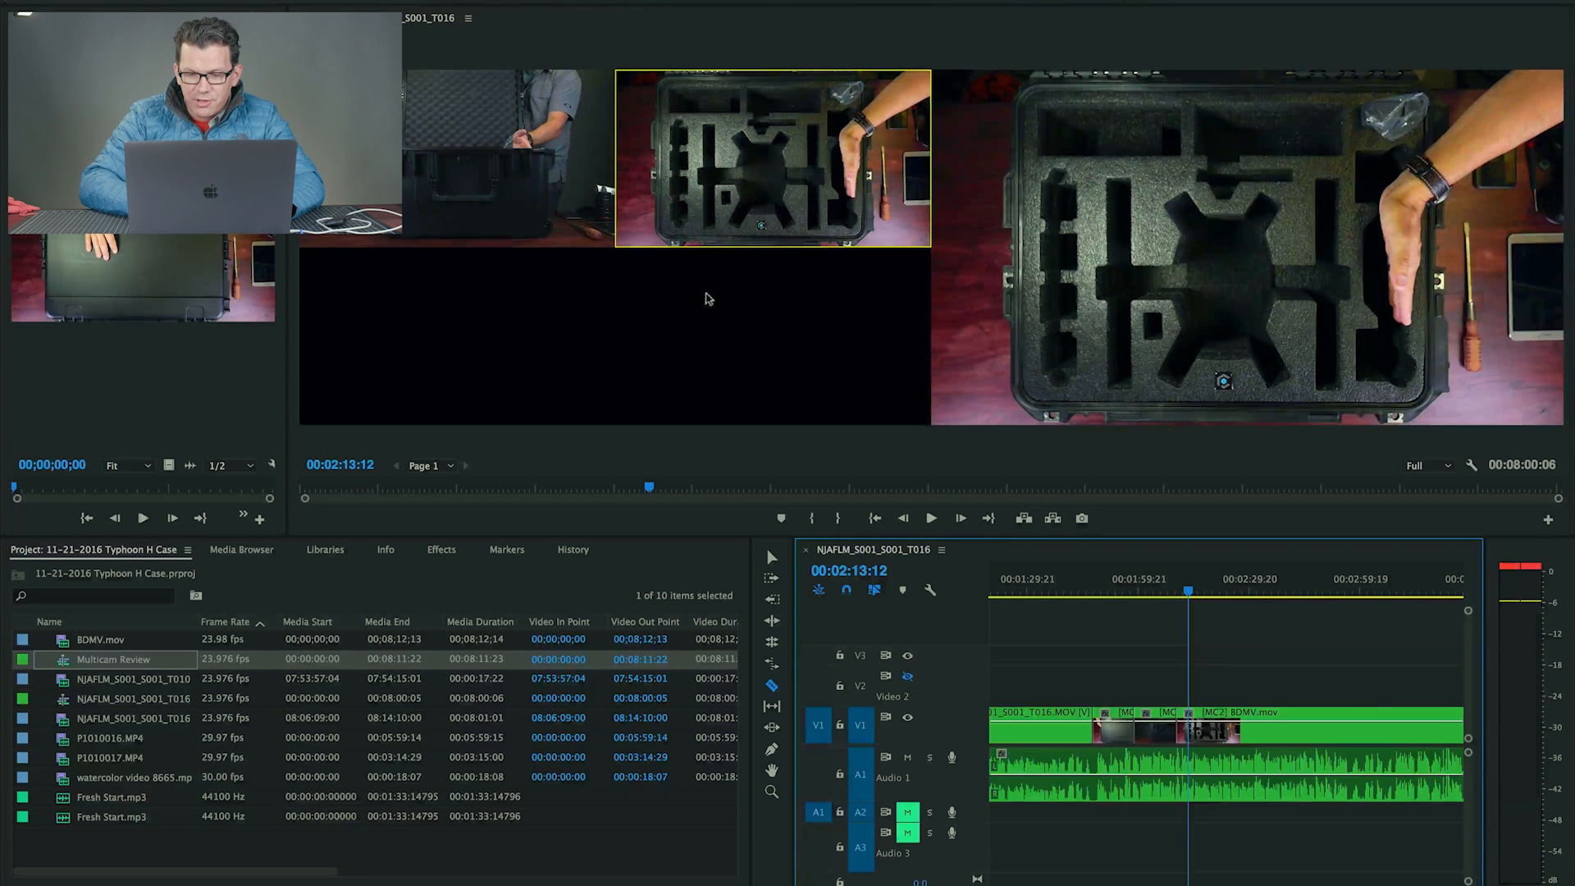
pyautogui.moveTo(1188, 593)
pyautogui.mouseDown()
pyautogui.moveTo(1091, 588)
pyautogui.moveTo(1213, 596)
pyautogui.mouseUp()
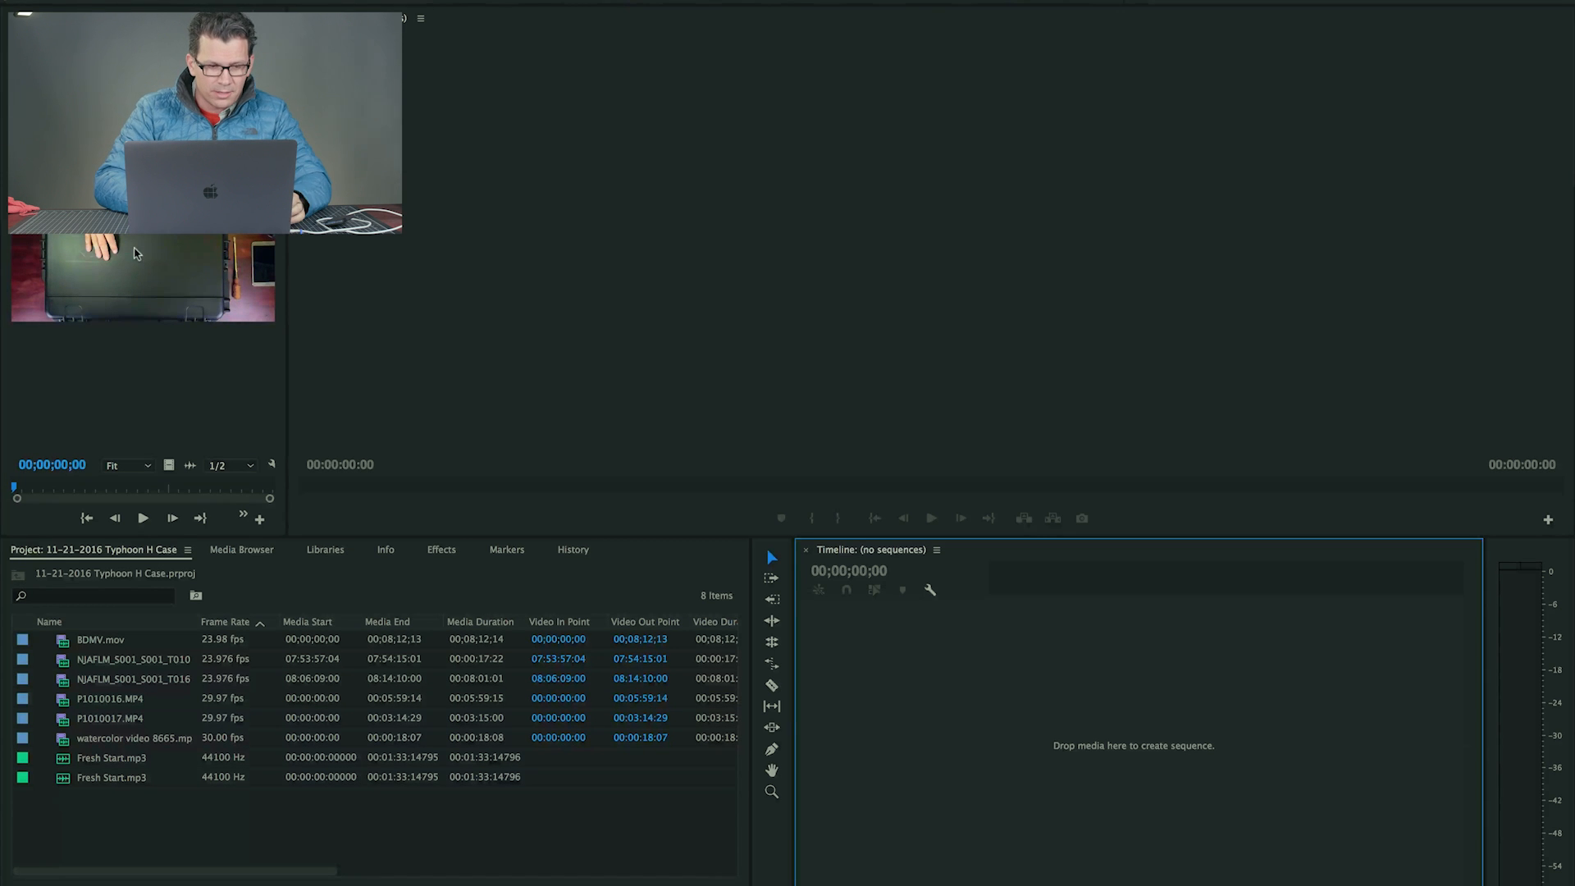
# Select BDMV.mov and NJAFLM_S001_S001_T016.MOV, review the multi-camera source sequence options, and cancel the dialog.
pyautogui.click(106, 641)
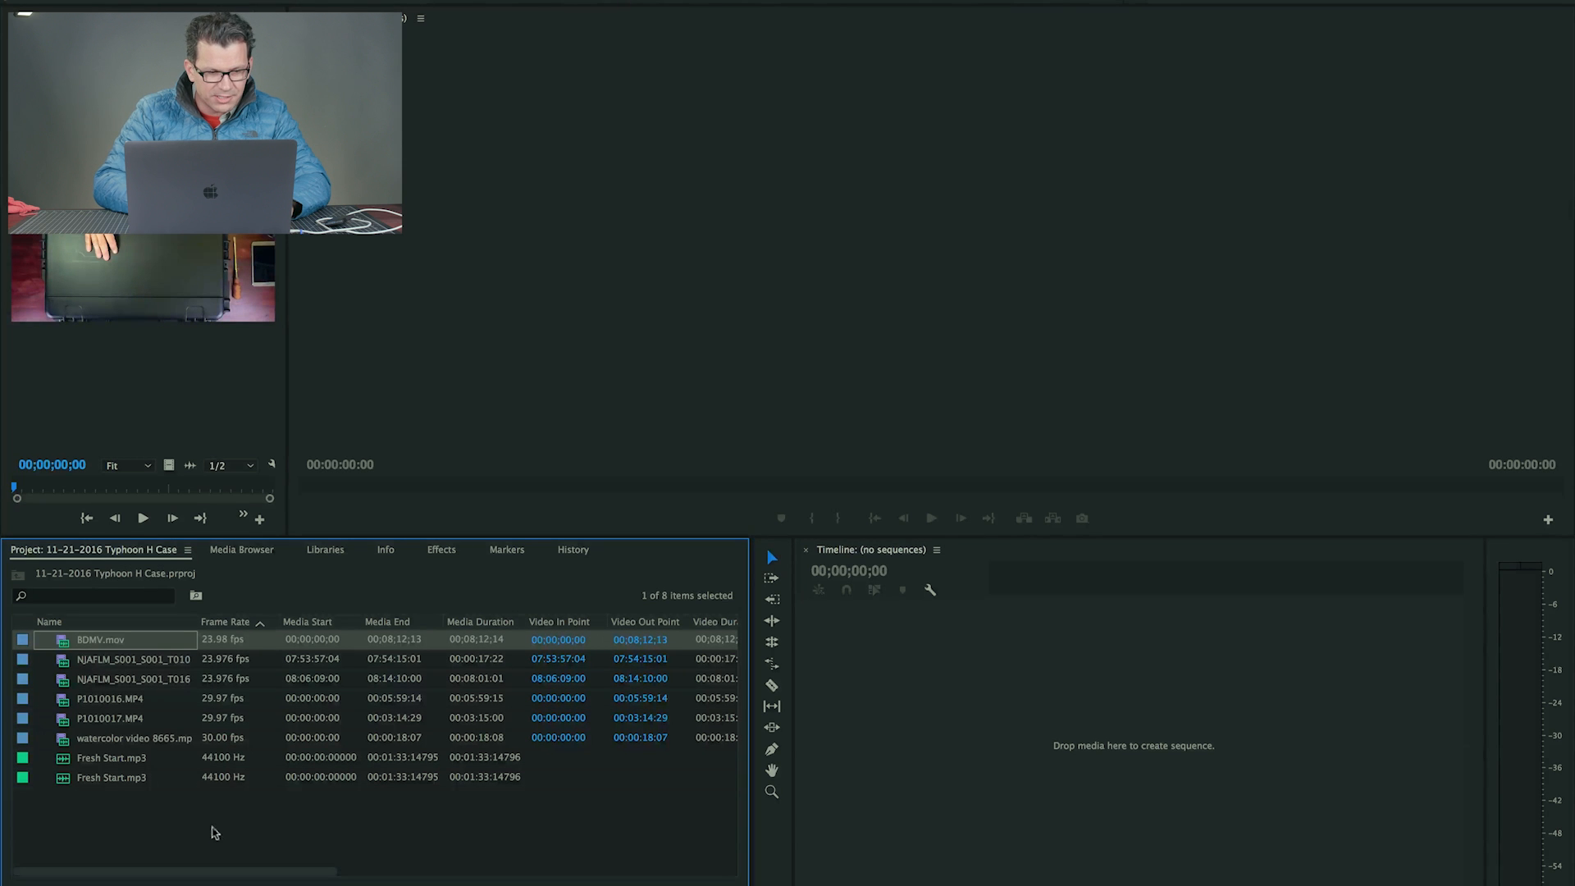
pyautogui.keyDown('super'); pyautogui.click(67, 684); pyautogui.keyUp('super')
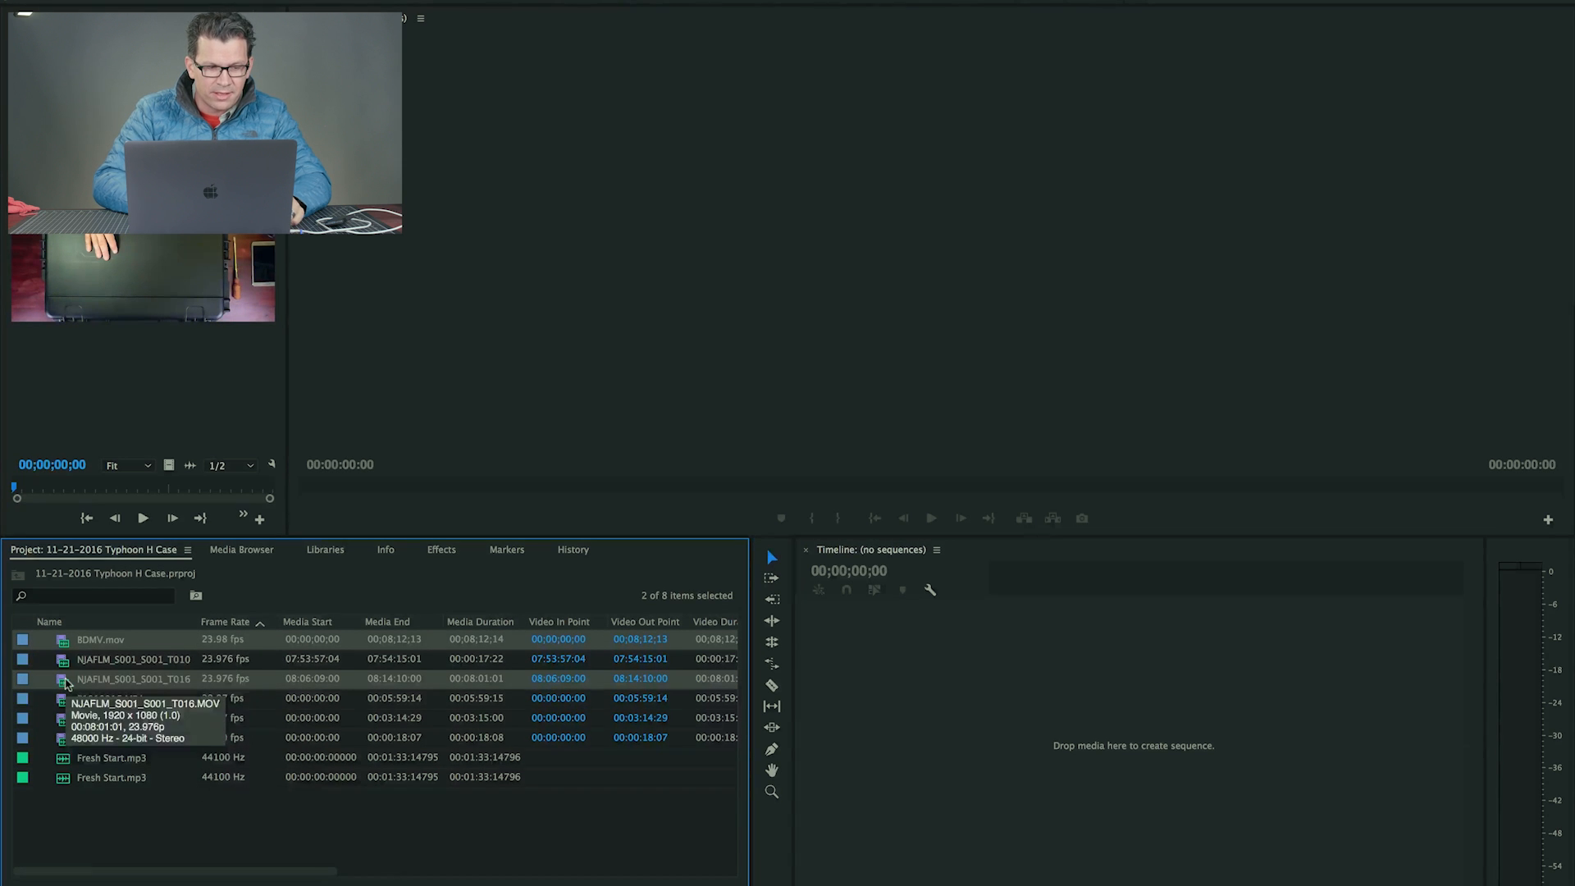
pyautogui.rightClick(67, 684)
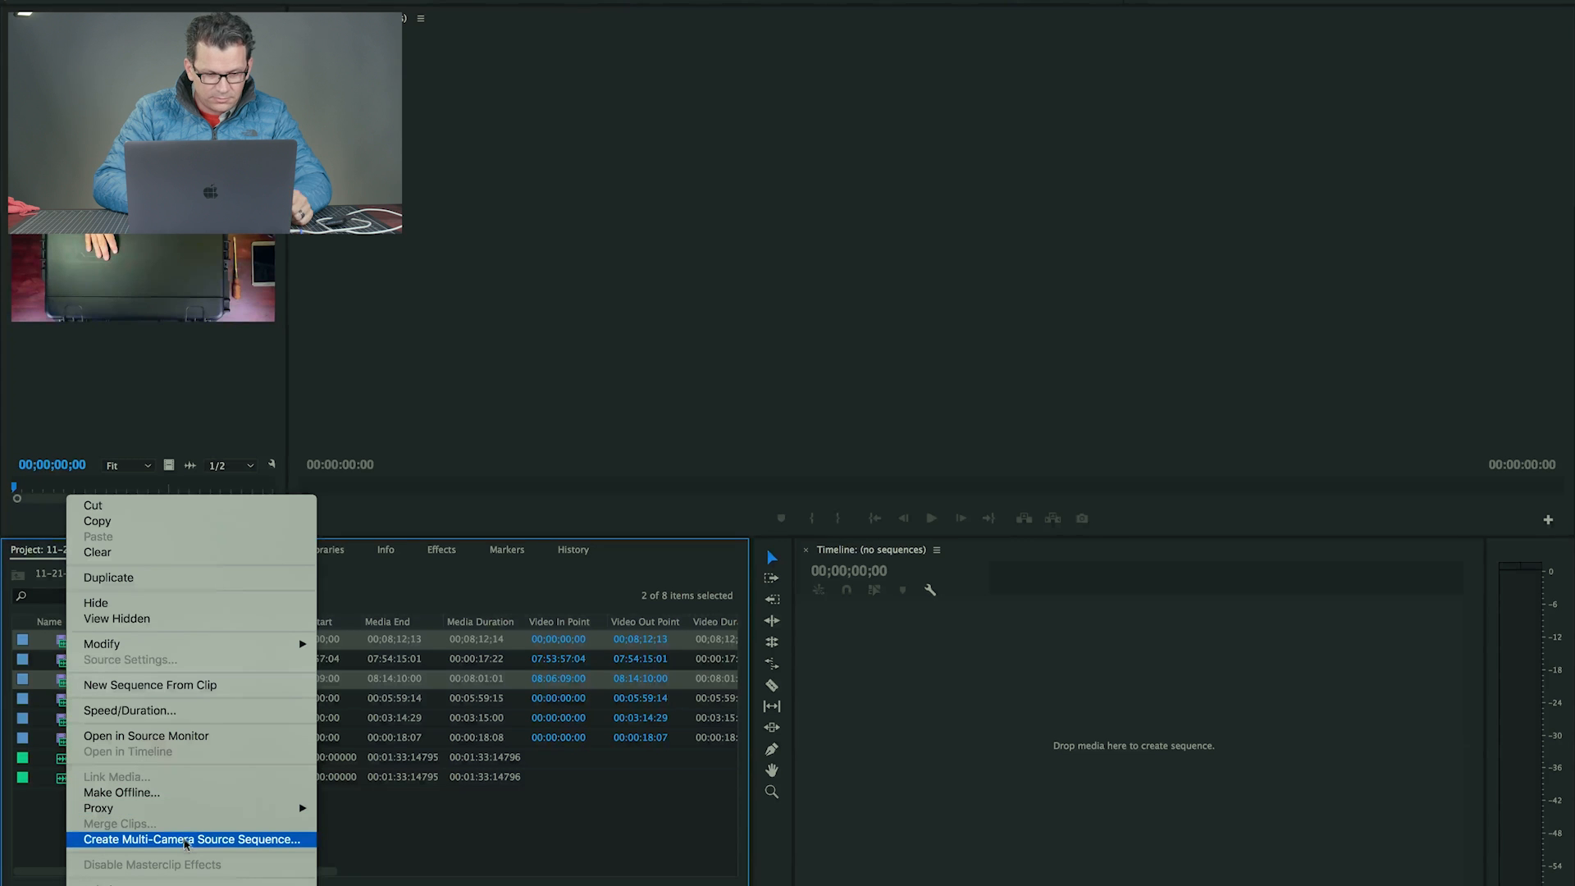
pyautogui.click(187, 840)
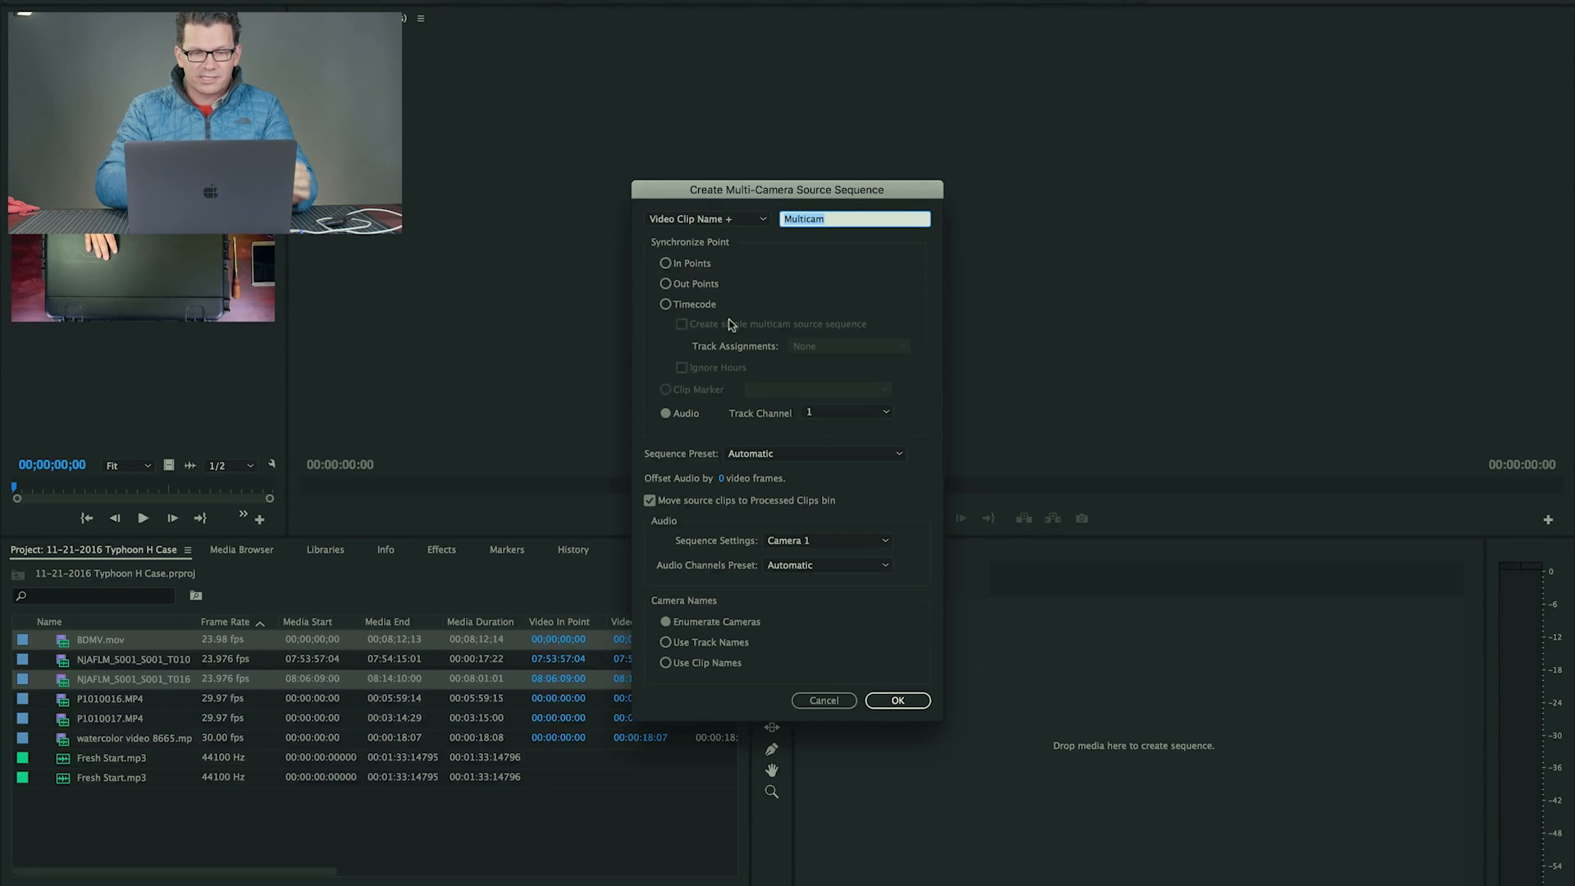
pyautogui.click(826, 700)
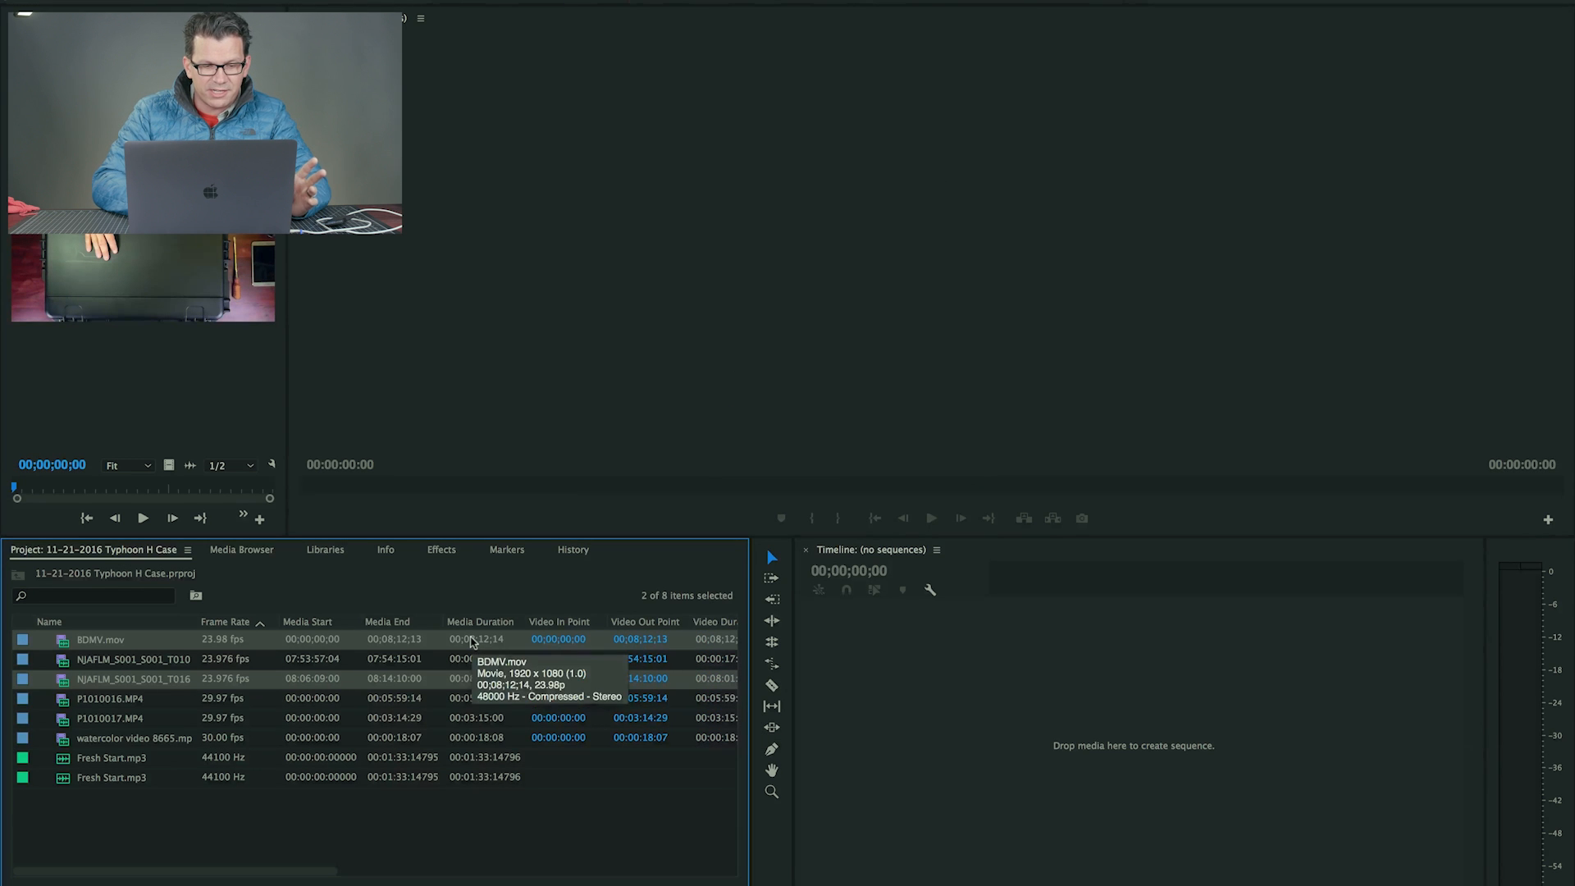
# Create a multi-camera source sequence from the two selected clips with the name suffix Multicam, synchronized by audio on track channel 1.
pyautogui.rightClick(474, 641)
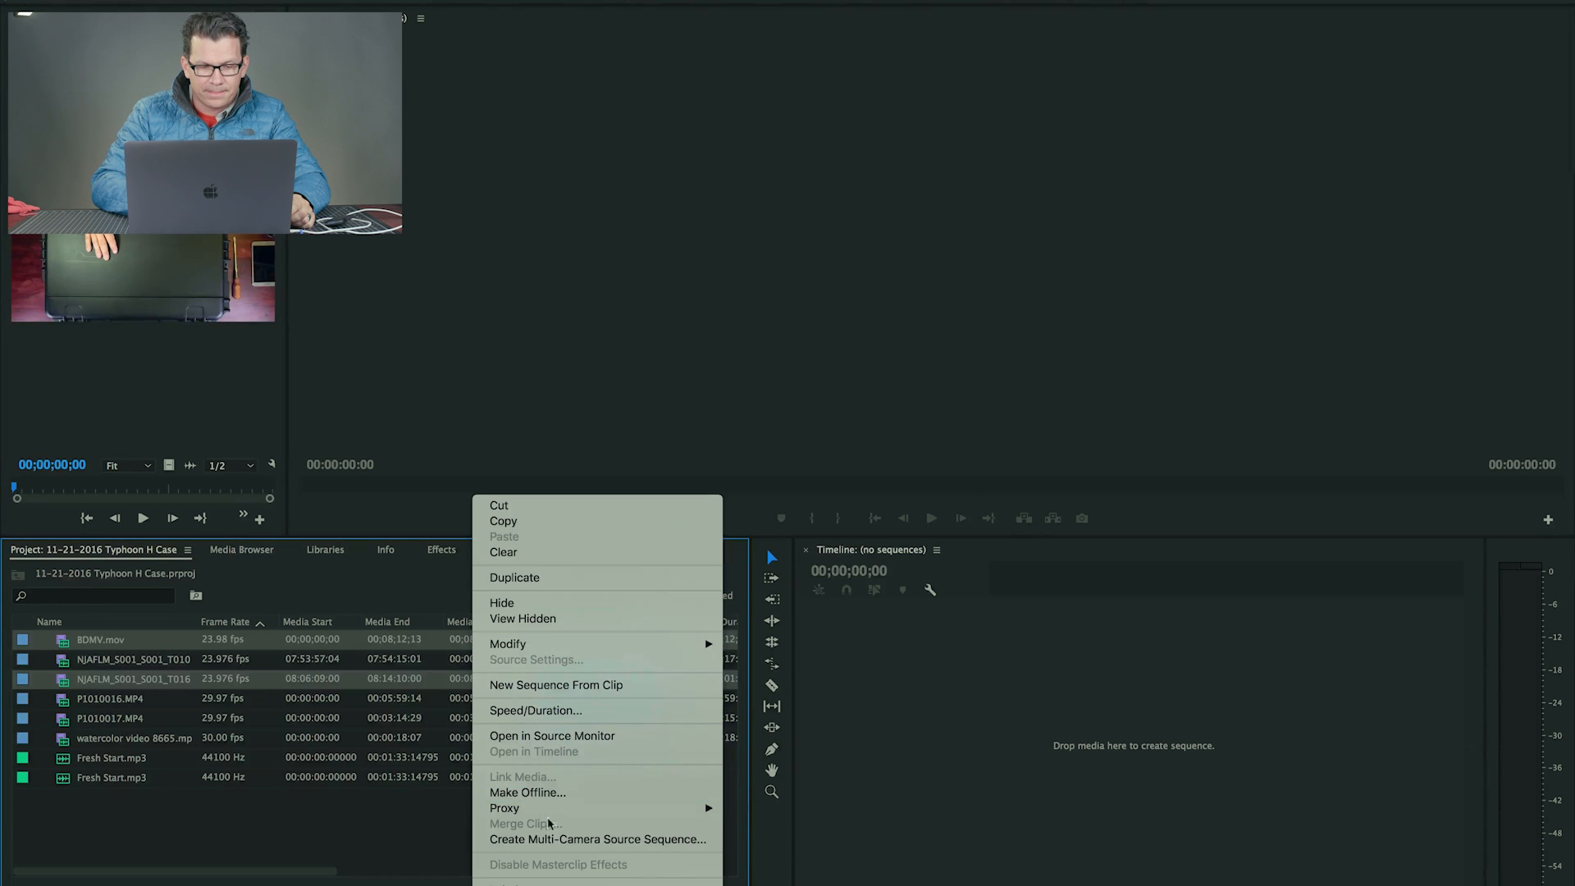
pyautogui.click(552, 840)
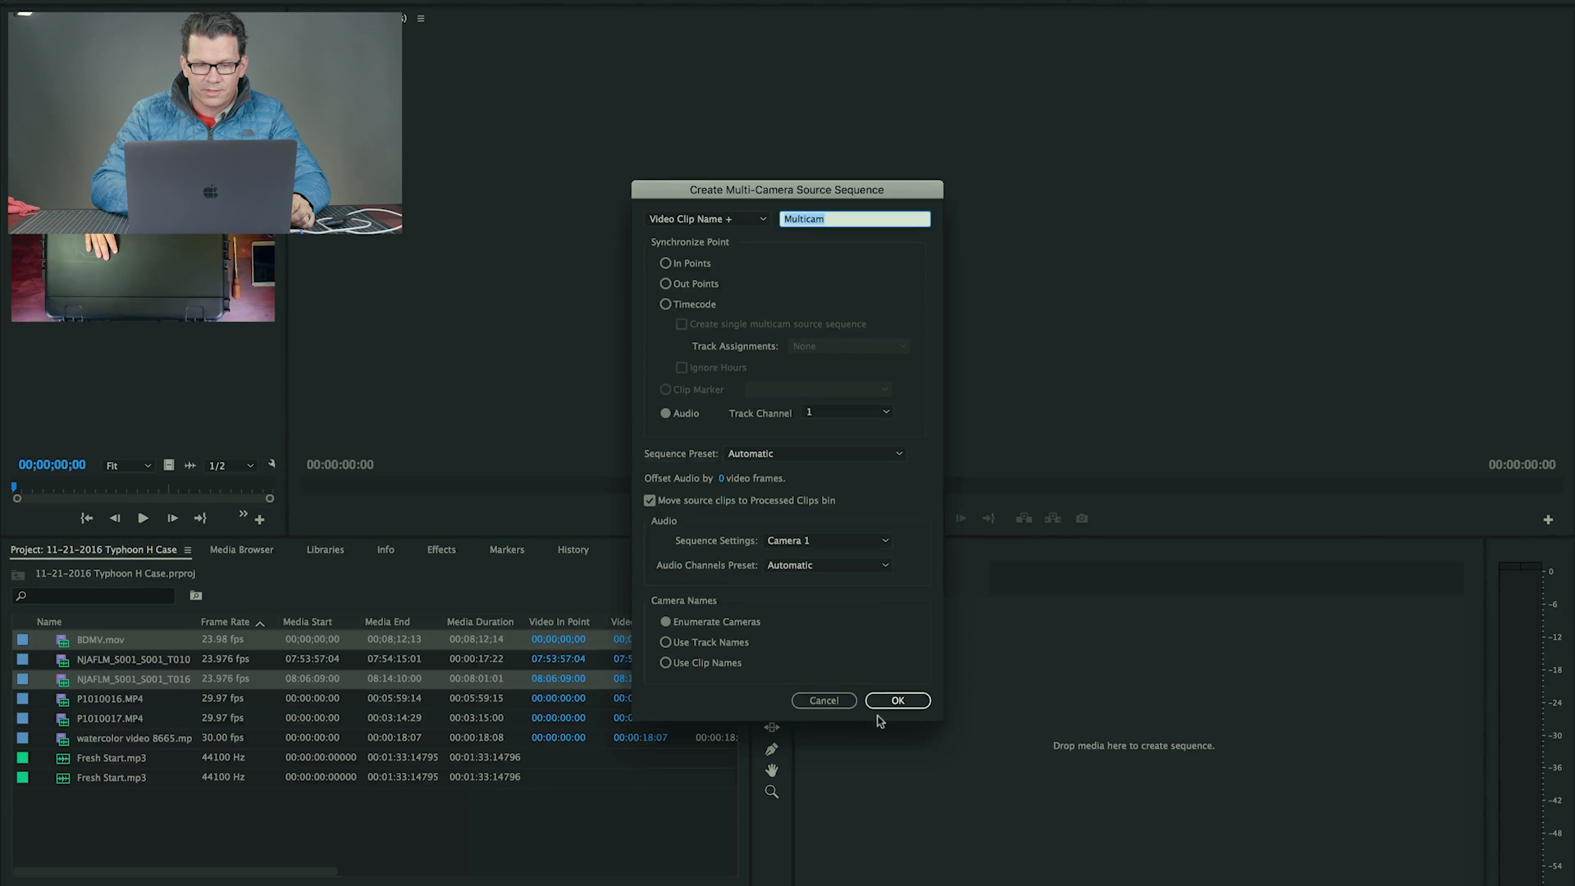
pyautogui.click(896, 703)
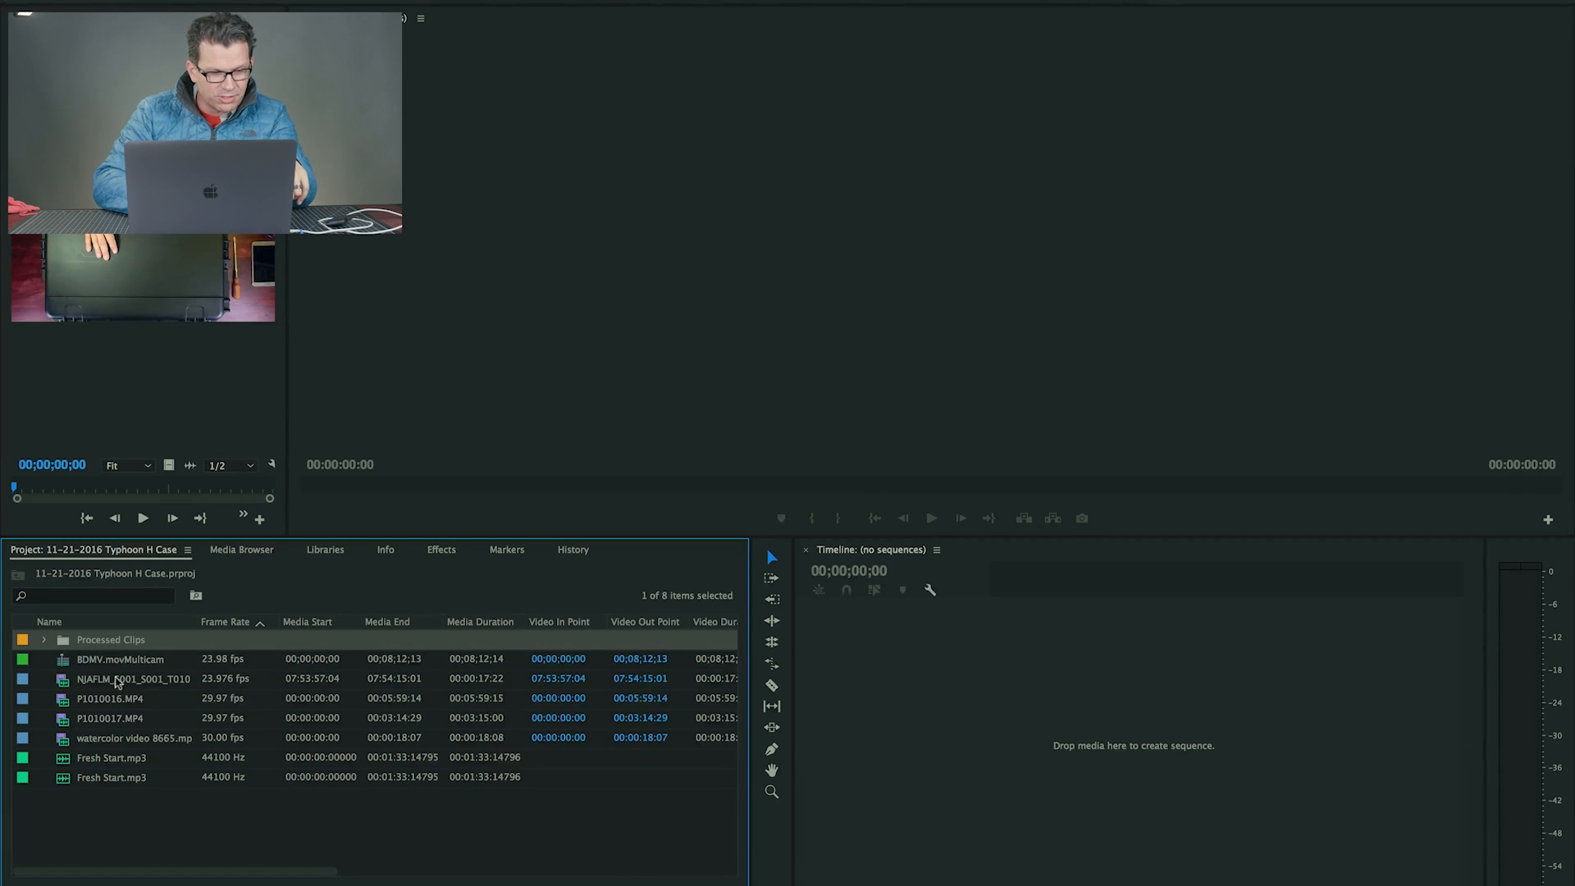
# Open BDMV.movMulticam in the Source monitor, choose its second camera angle, and make a new timeline sequence from the multicam clip.
pyautogui.click(98, 665)
pyautogui.doubleClick(64, 665)
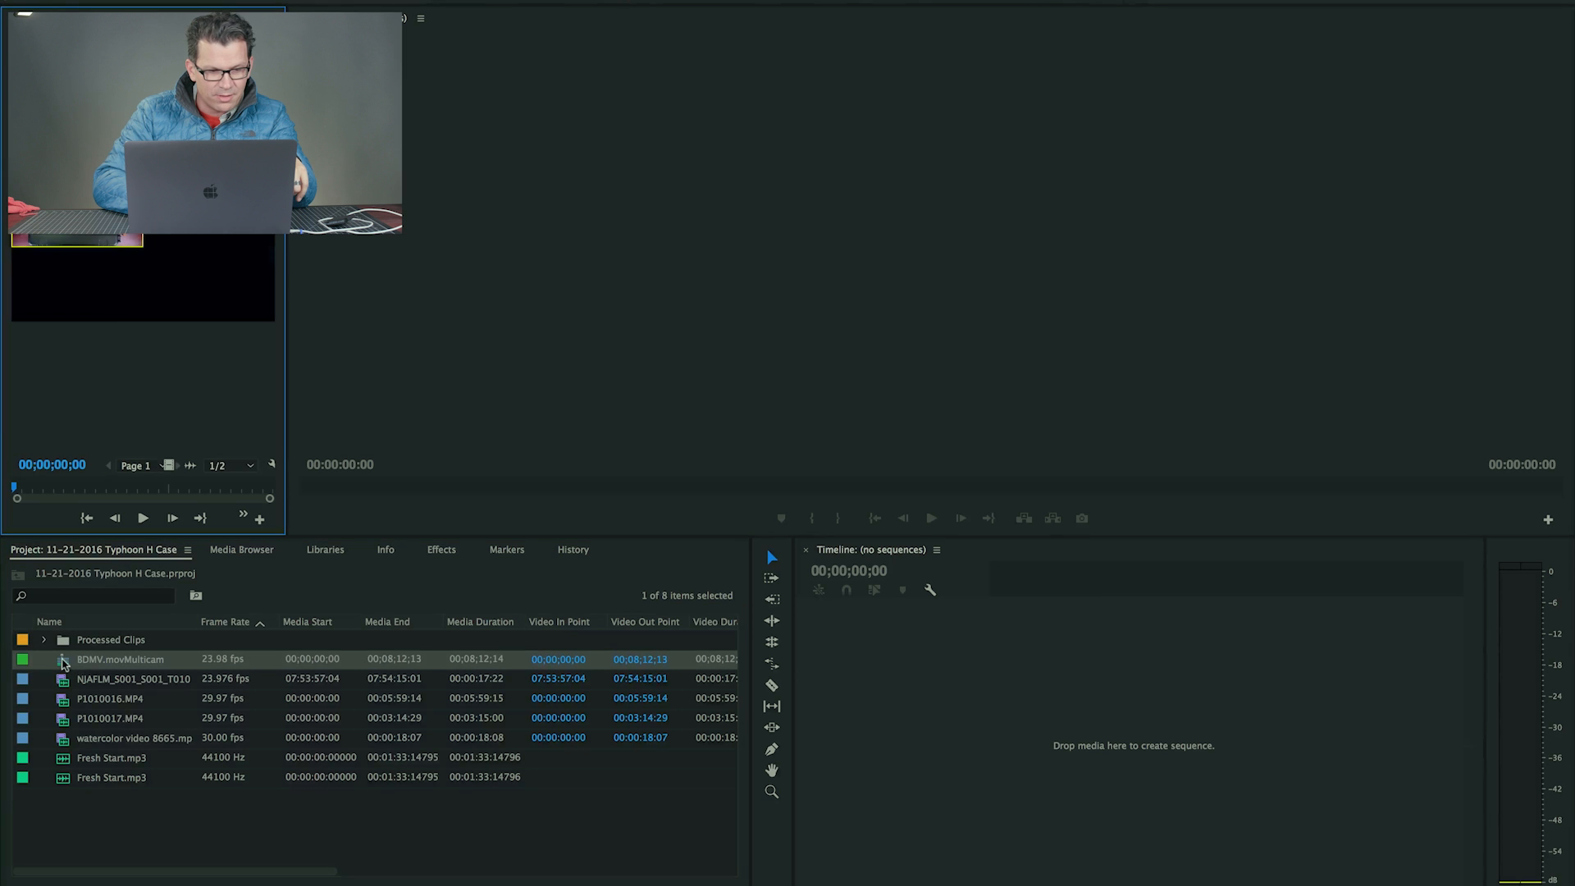
pyautogui.moveTo(234, 240); pyautogui.dragTo(897, 699)
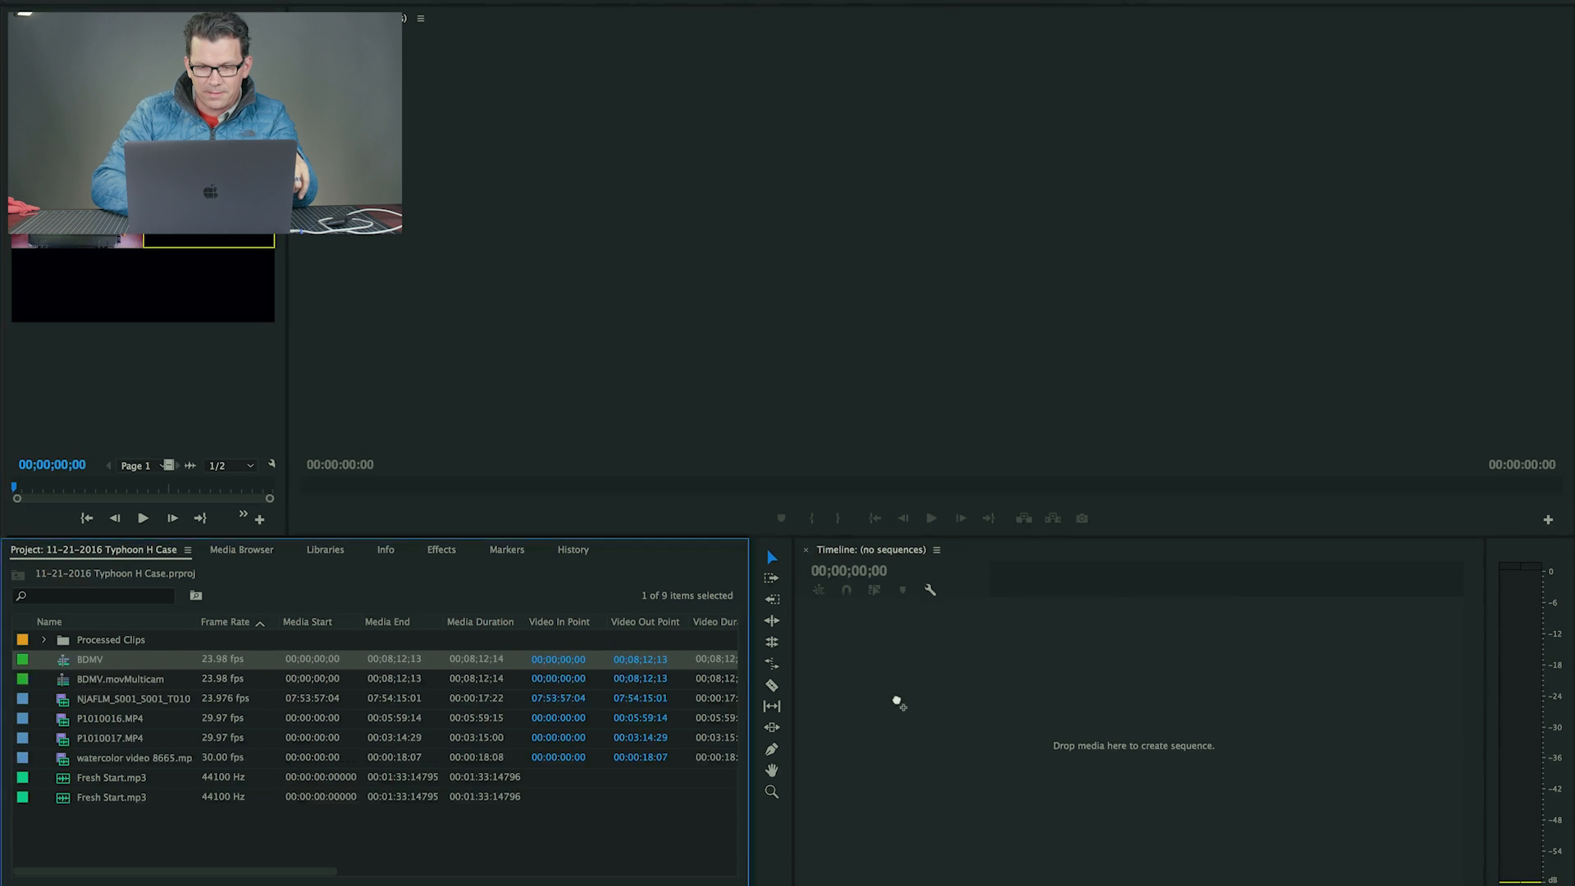
# Move the playhead to 00;01;59;10 in the BDMV sequence and display the Program monitor in Multi-Camera view.
pyautogui.moveTo(995, 596); pyautogui.dragTo(1044, 597)
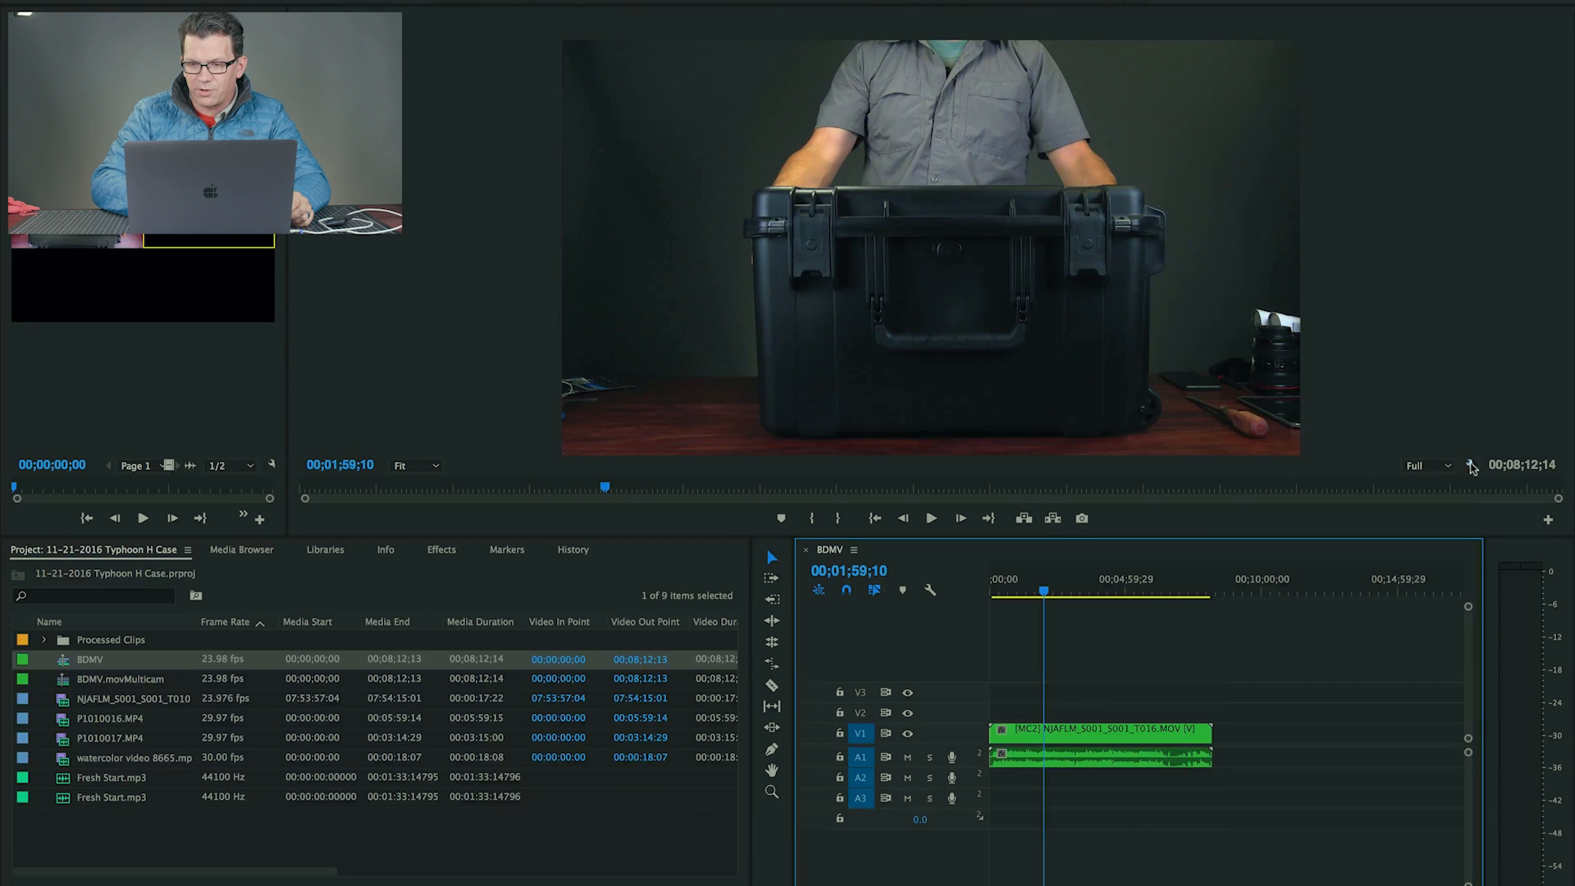
pyautogui.click(1472, 465)
pyautogui.click(1430, 232)
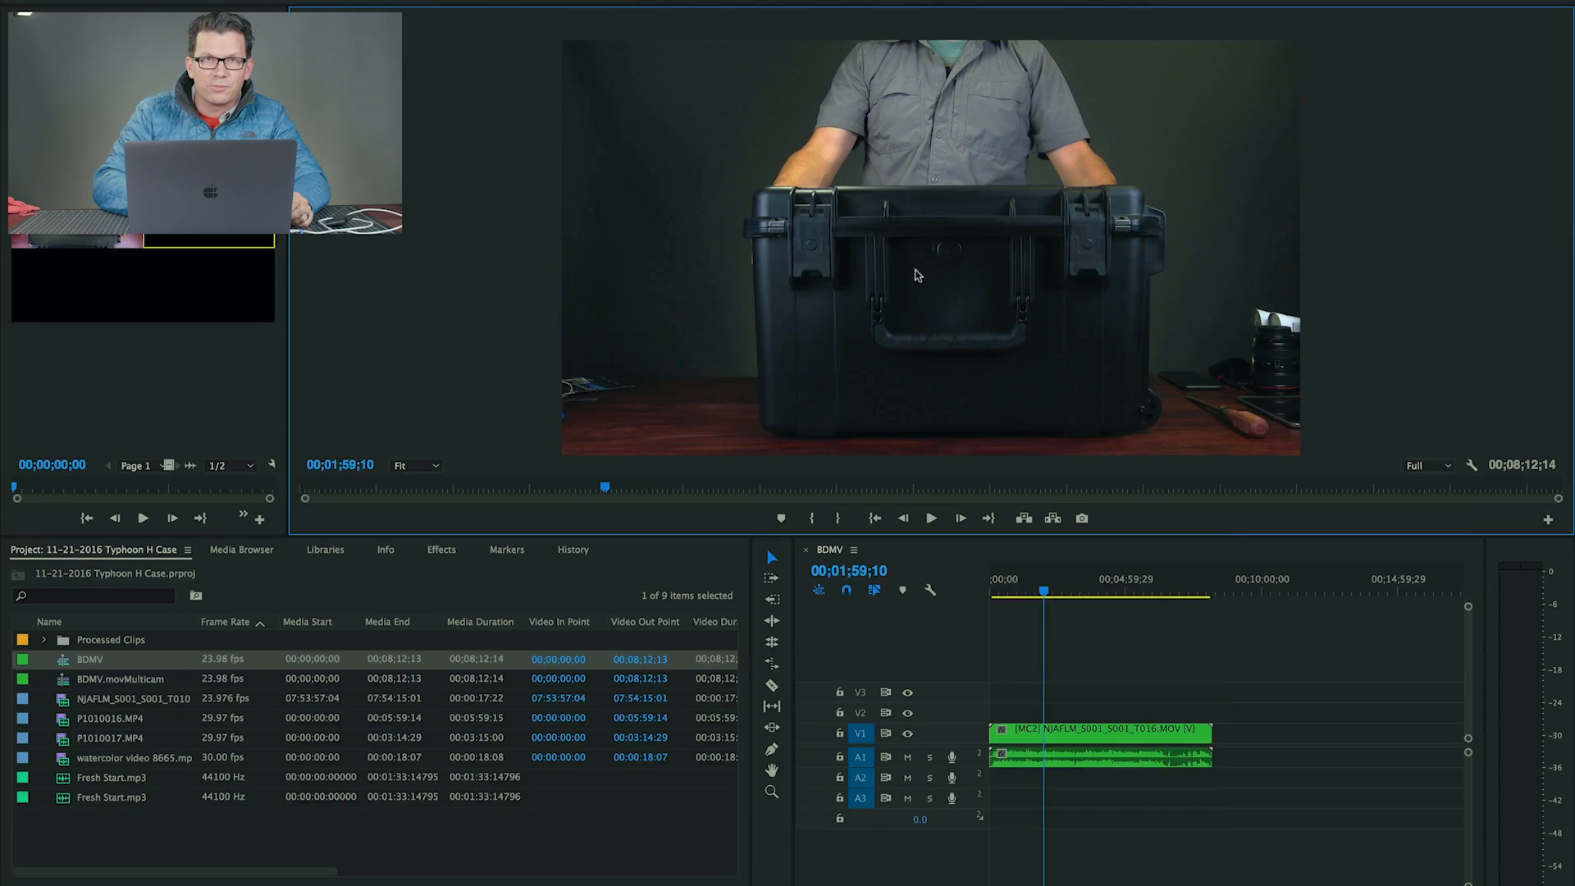
pyautogui.click(1471, 465)
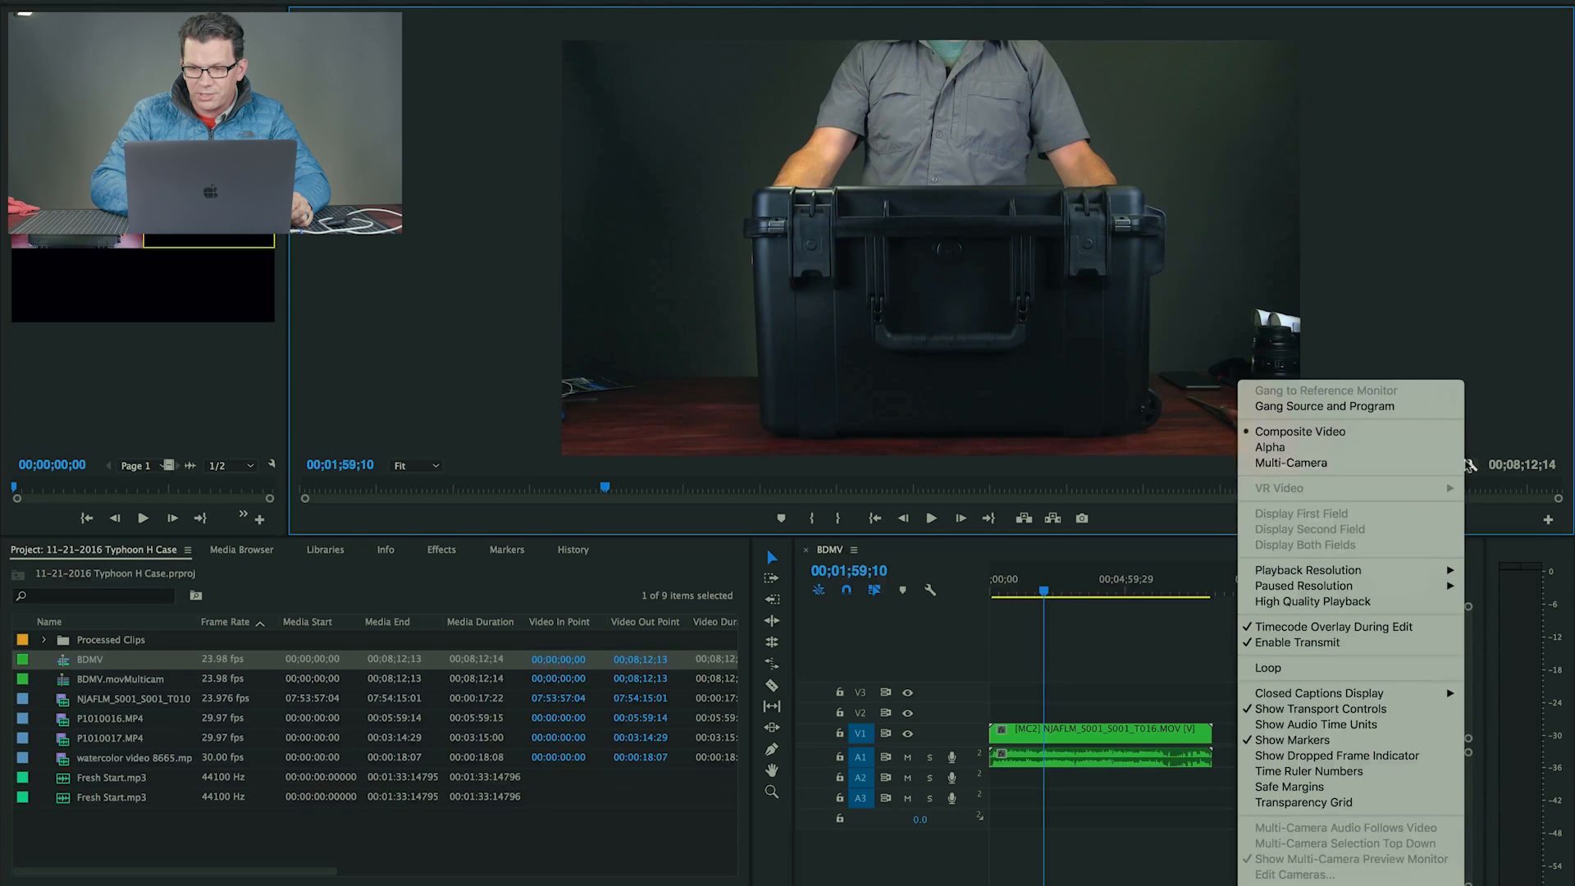
pyautogui.click(1401, 462)
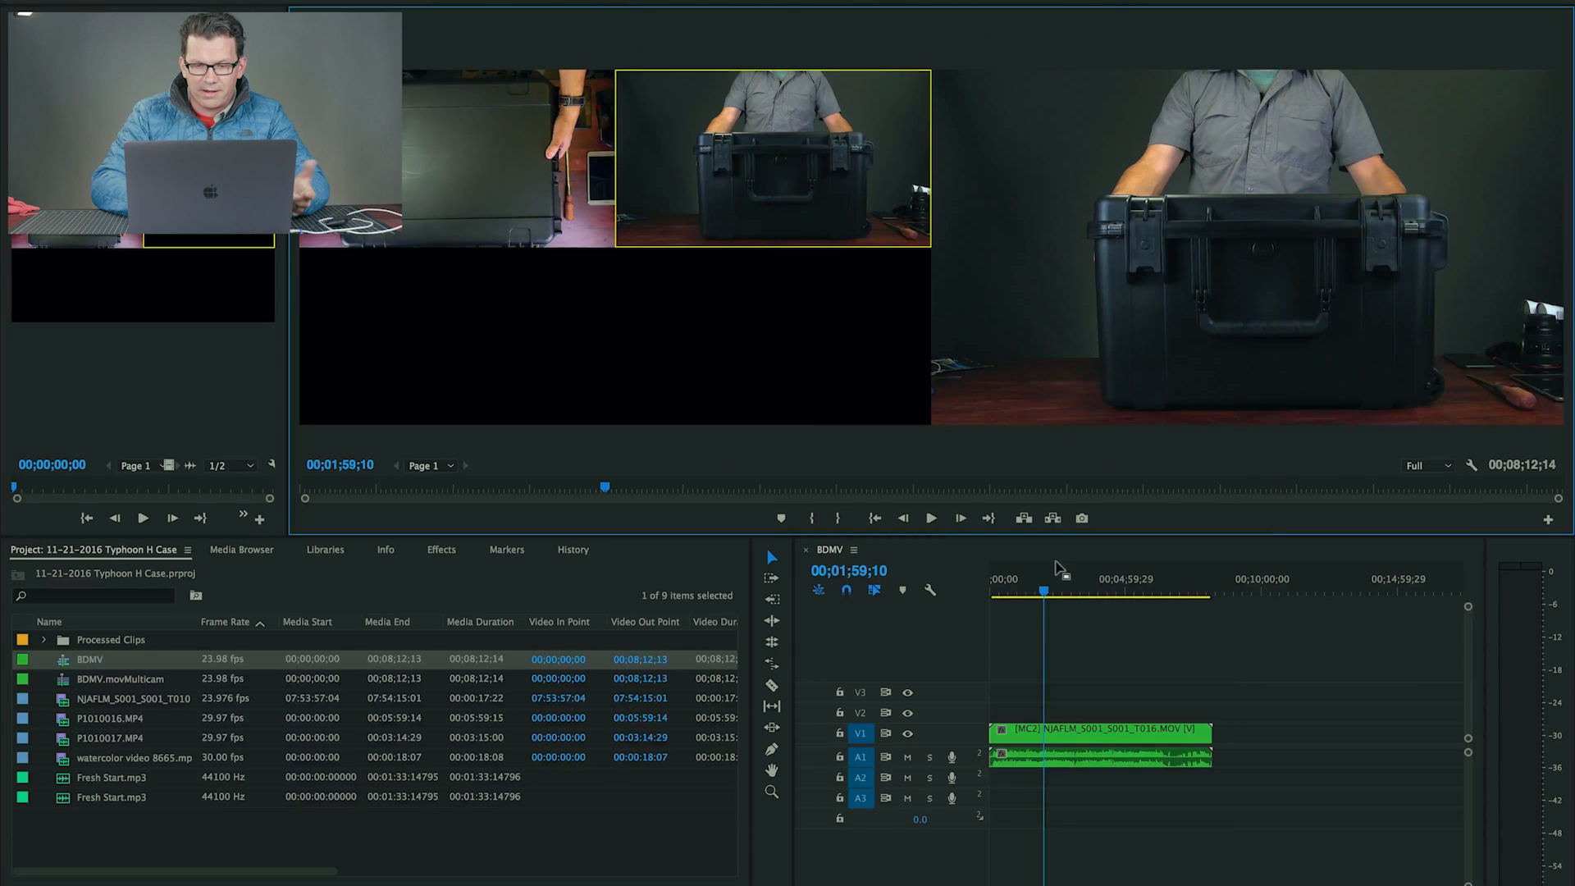